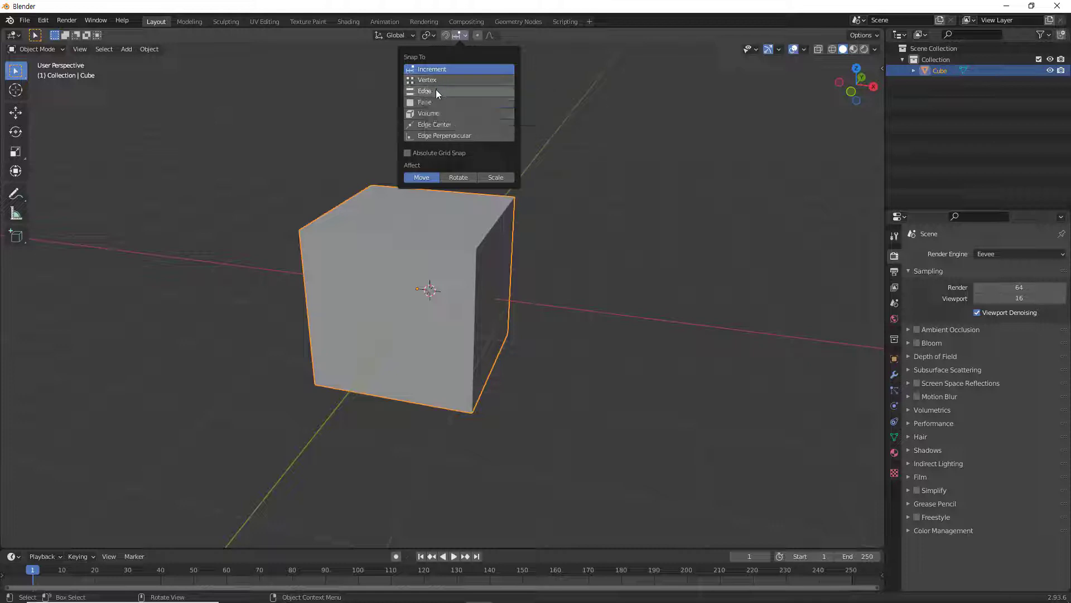
click(529, 47)
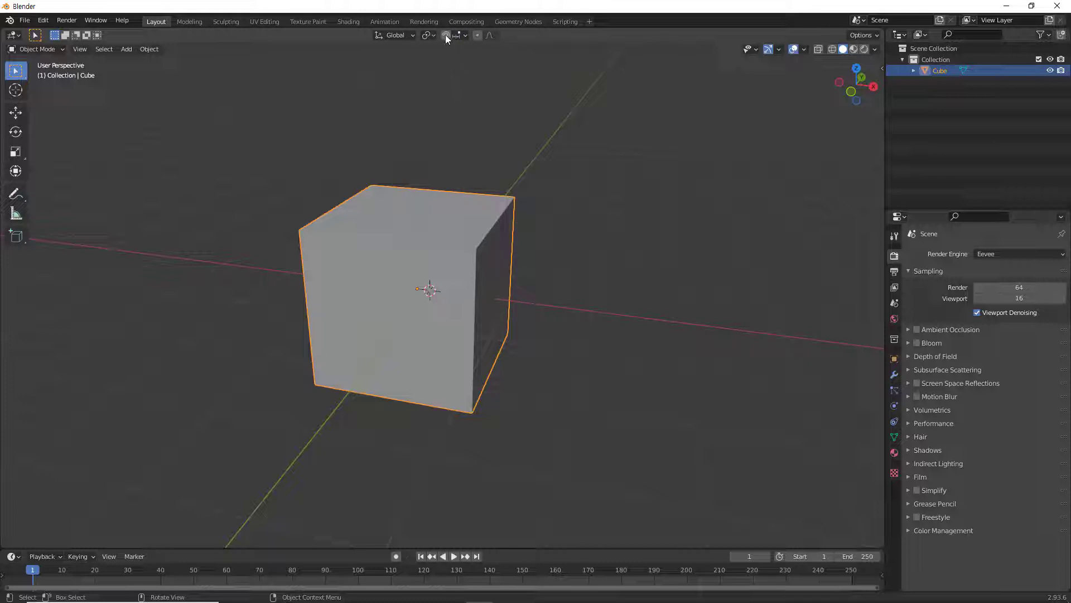
click(445, 35)
click(446, 37)
scroll(593, 205, down, 2)
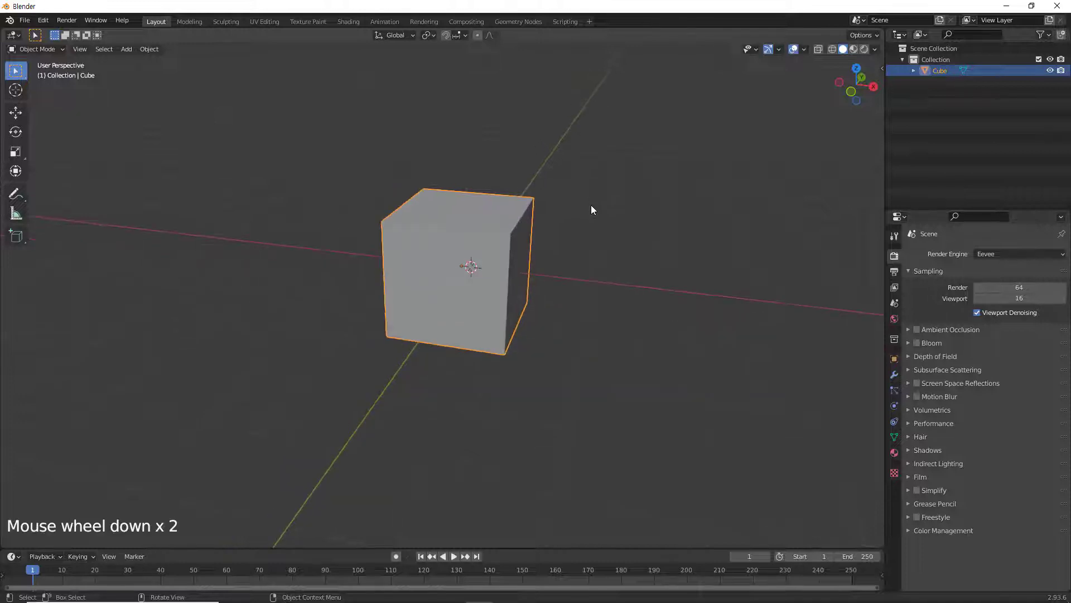
- Switch to the front orthographic view and select the cube
click(625, 230)
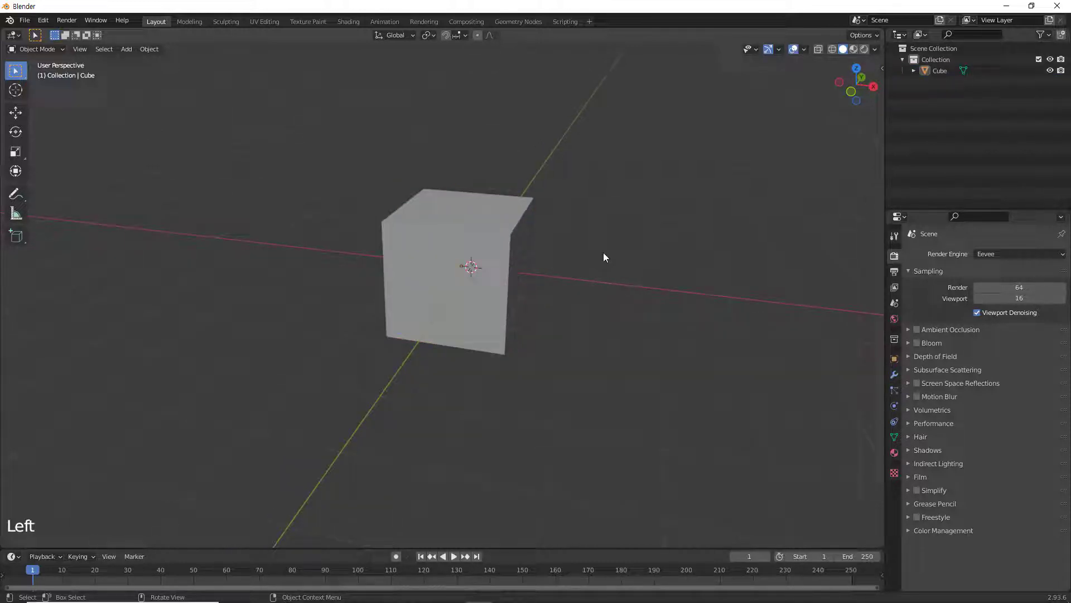
key(grave)
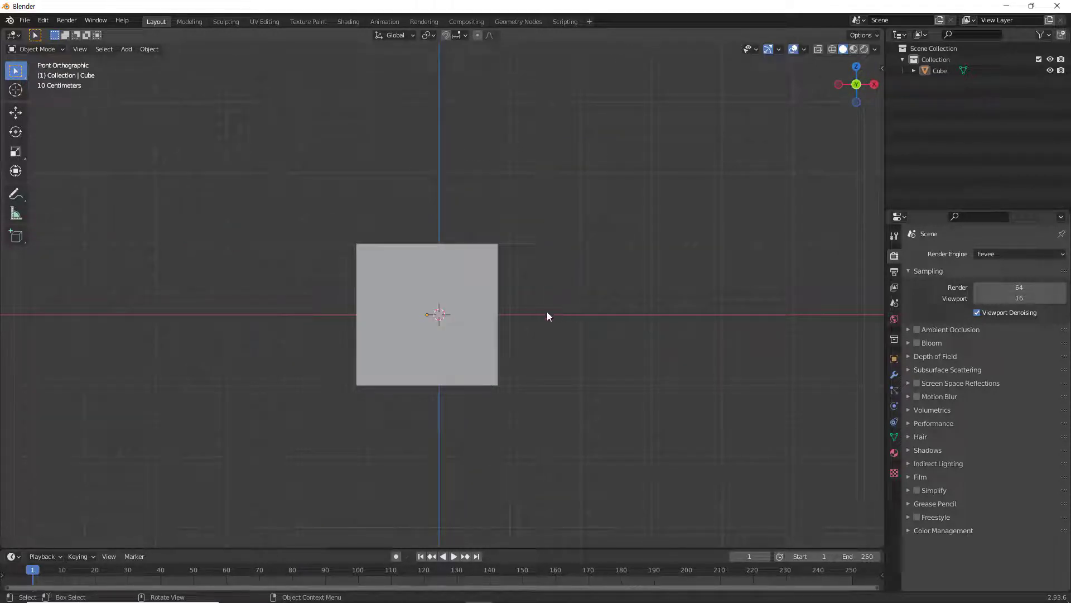
click(468, 273)
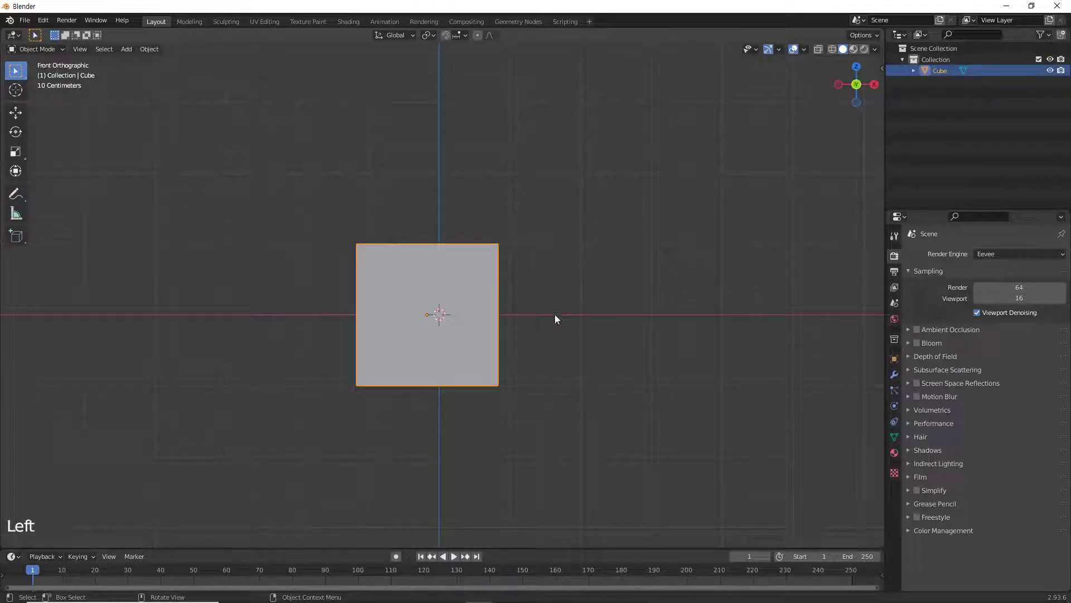
key(g)
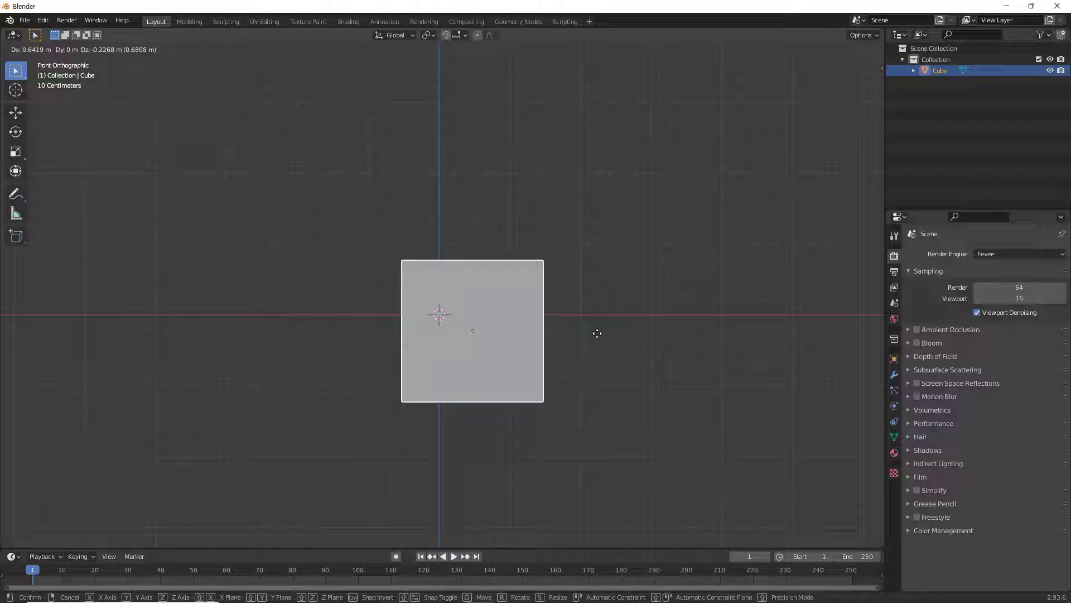
right_click(597, 334)
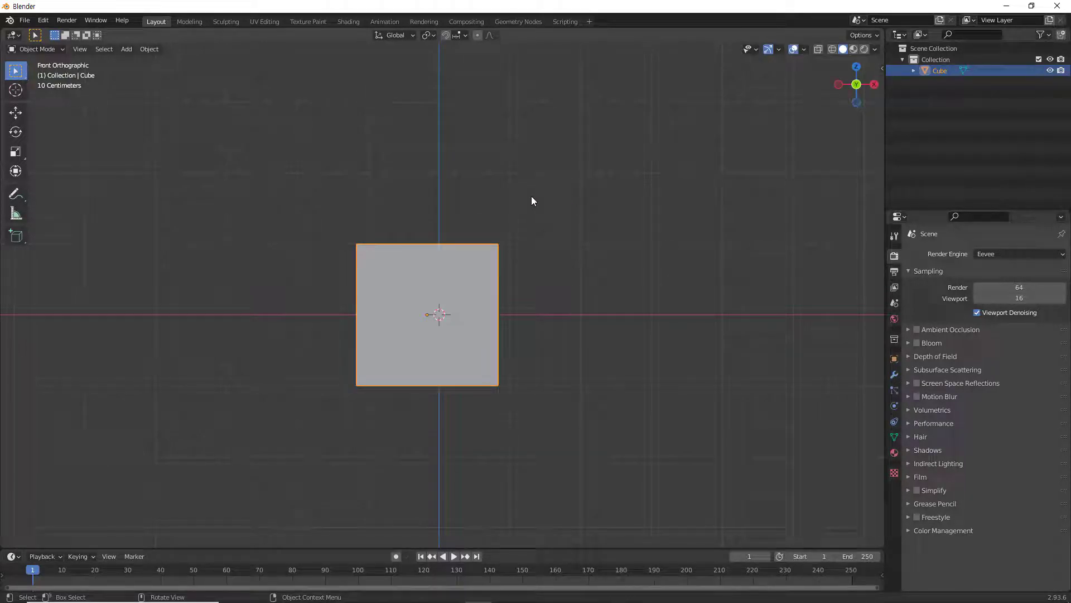
right_click(113, 276)
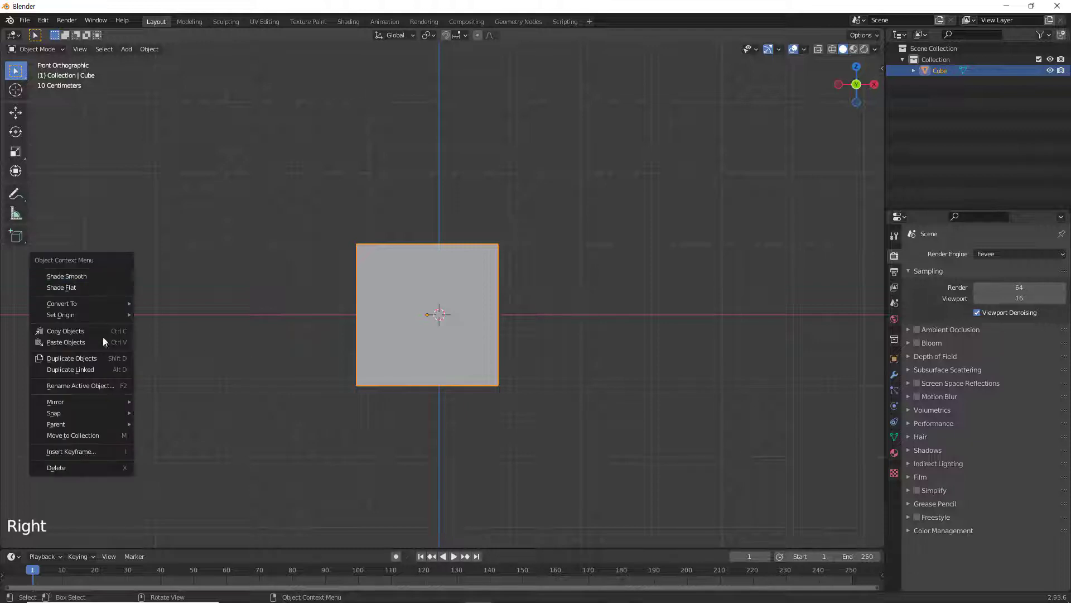
click(217, 350)
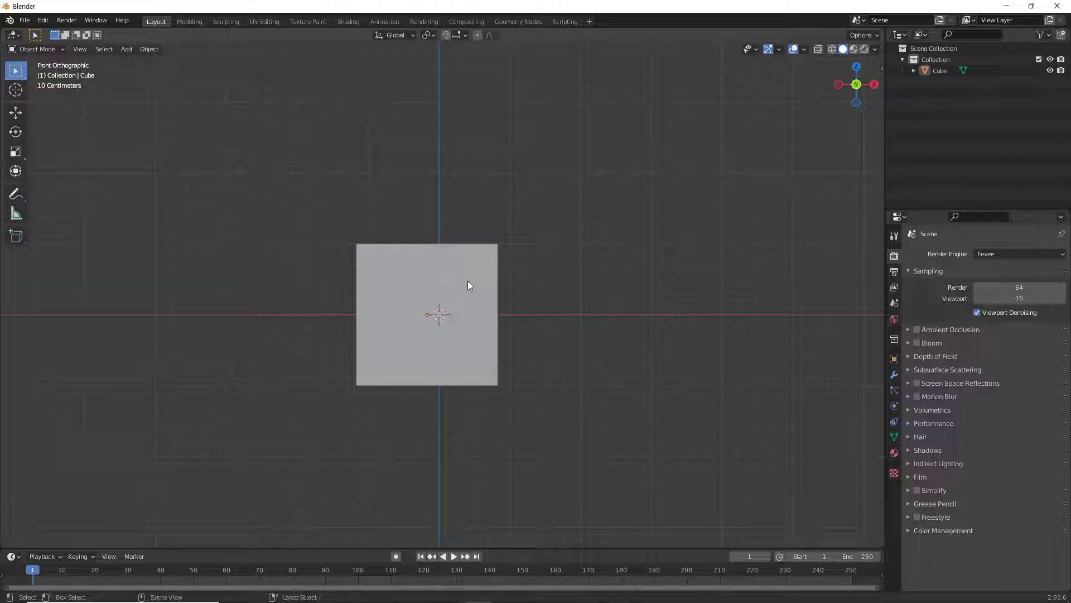
key(ctrl+z)
key(ctrl+z)
key(ctrl+z)
key(ctrl+z)
key(ctrl+z)
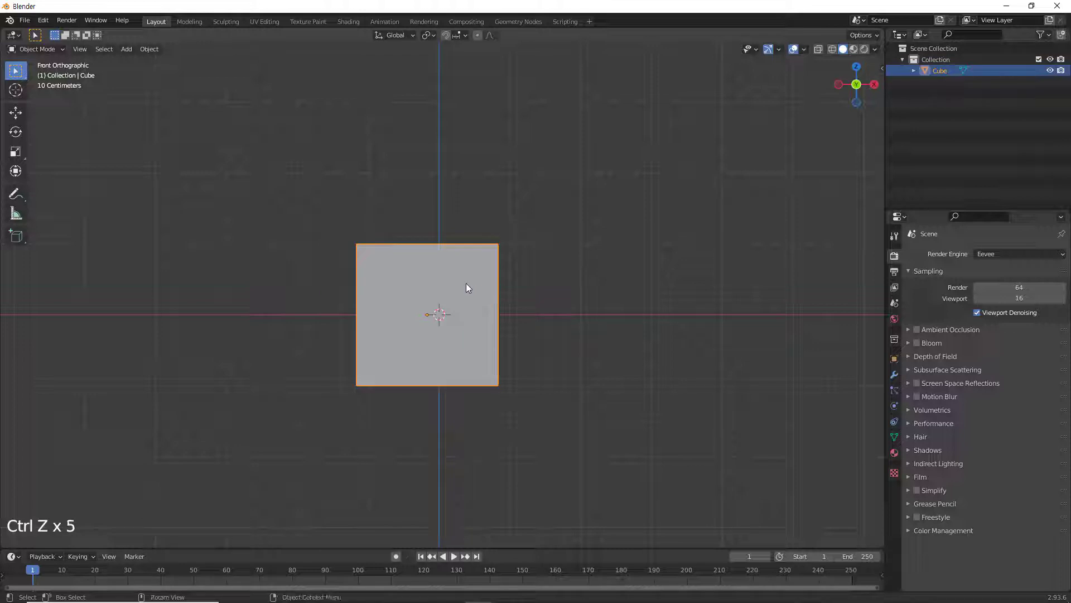
- Delete the off-centre cube and add a new cube mesh at the world origin
click(632, 270)
key(Delete)
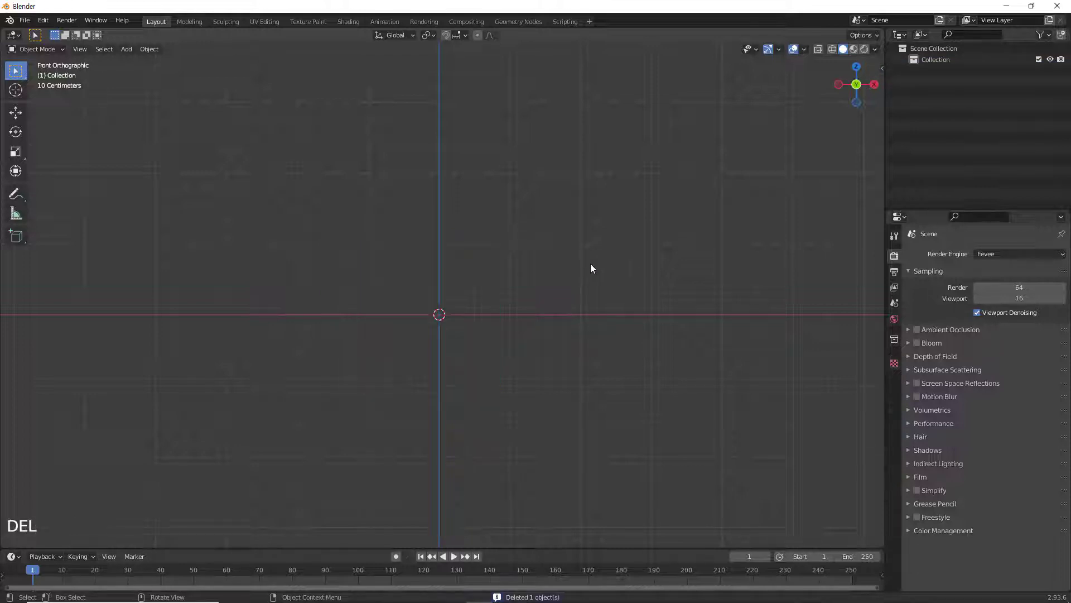
key(shift+a)
mouse_move(591, 265)
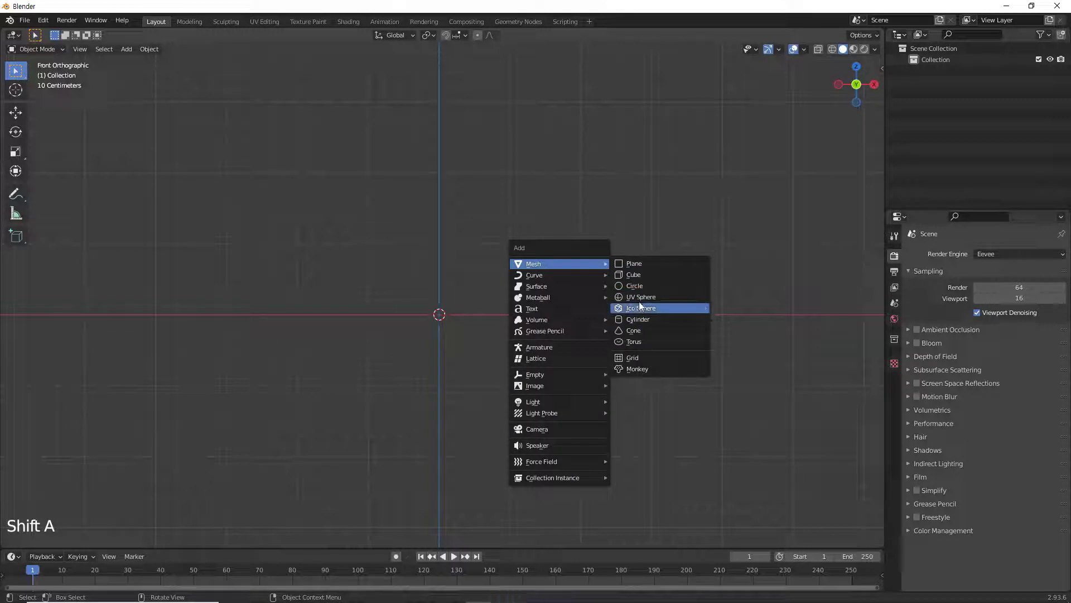
click(639, 275)
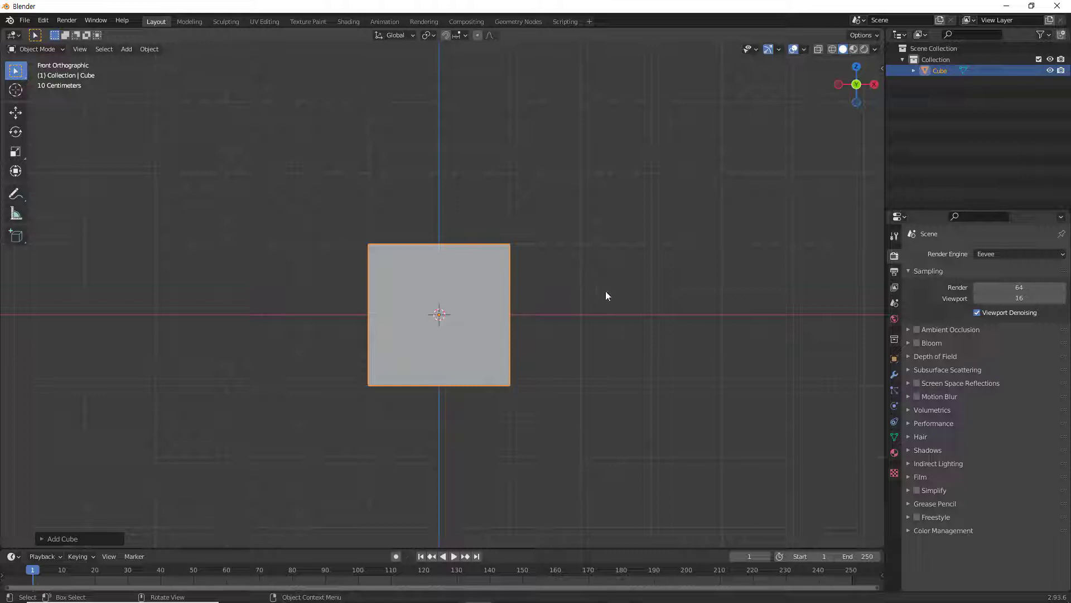
key(r)
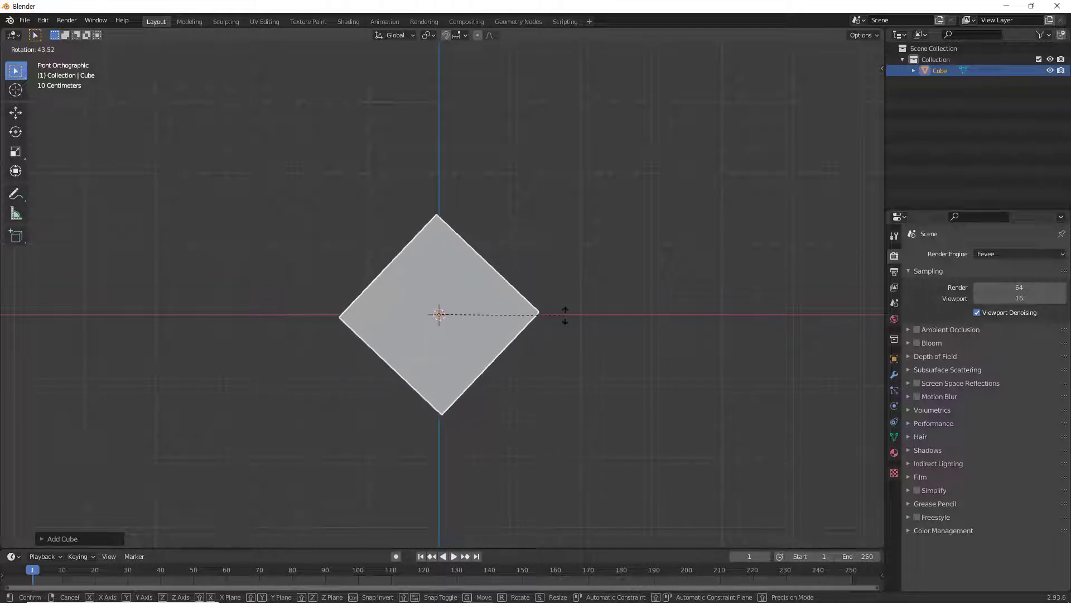
right_click(561, 268)
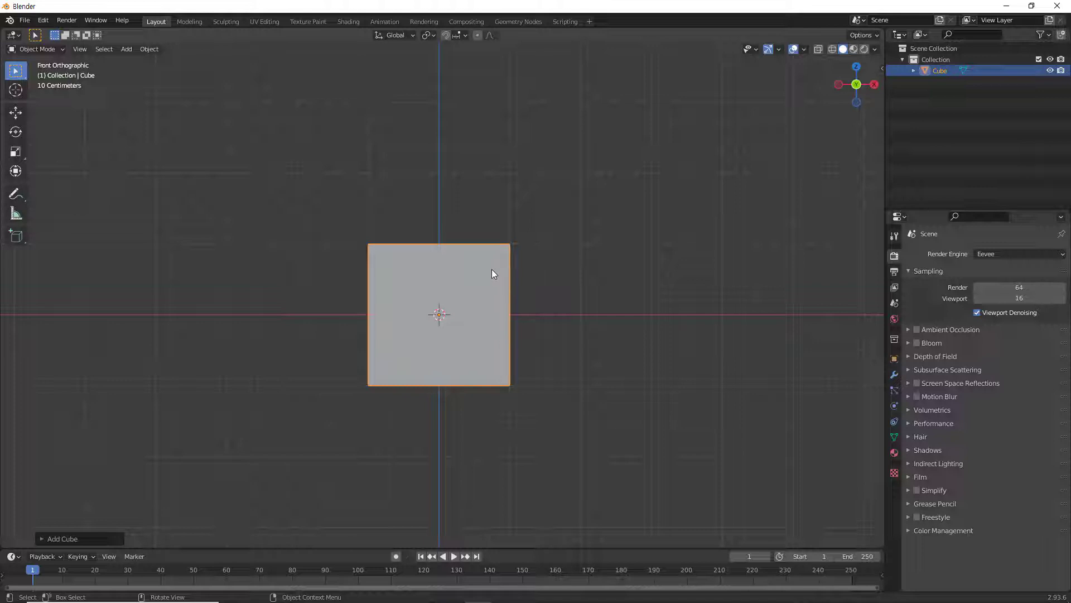
key(s)
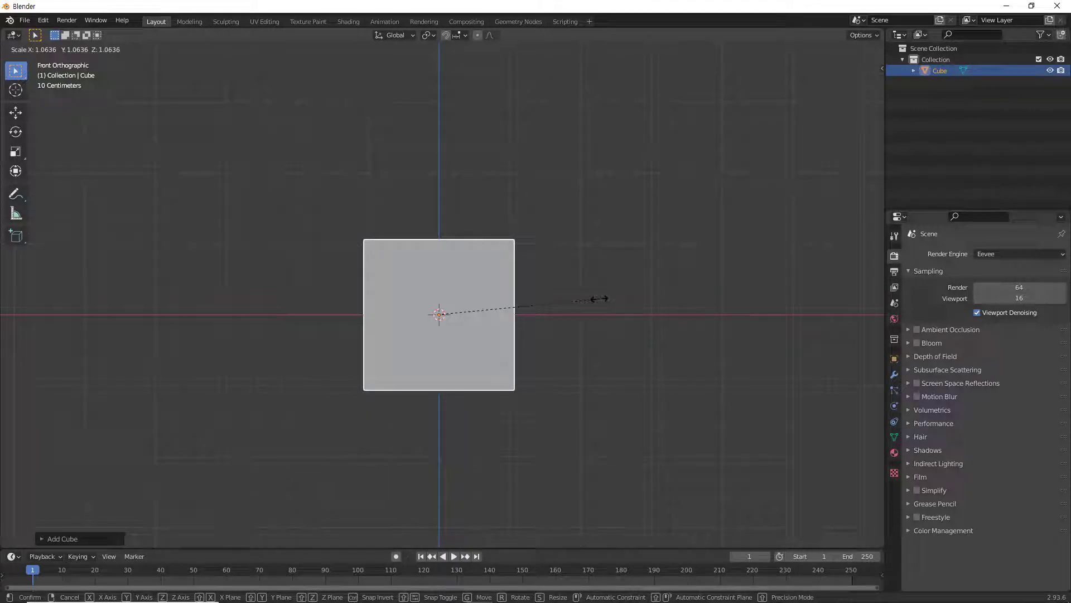
key(Escape)
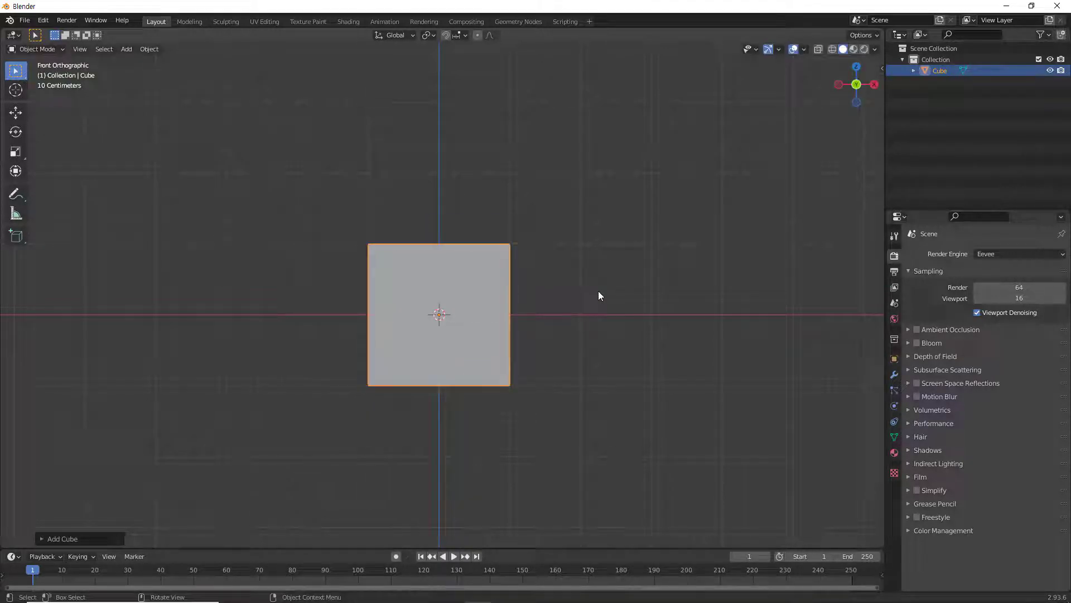
- Turn on snapping in Increment mode and keep the cube selected
click(464, 33)
click(446, 35)
click(463, 285)
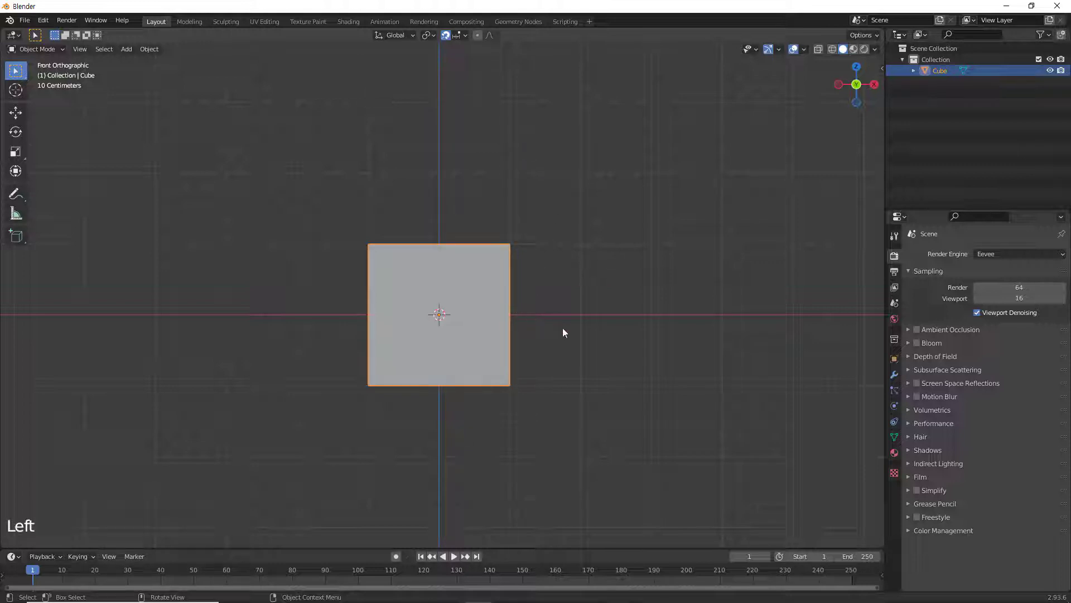
- Try moving the cube back and forth along the X axis with the Move tool while snapping is on
click(16, 114)
scroll(494, 318, up, 3)
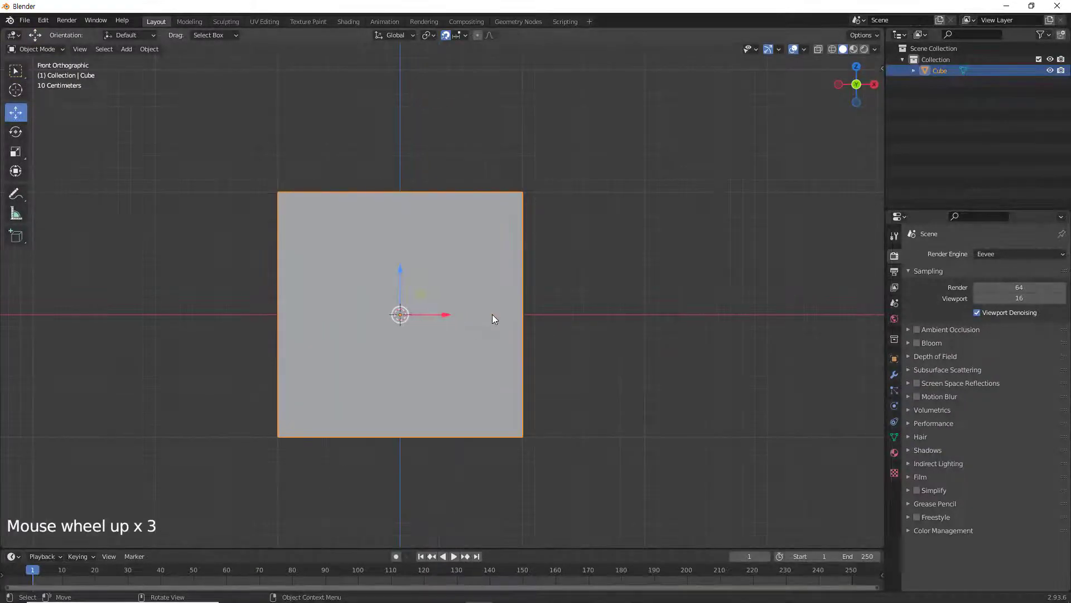
mouse_move(445, 315)
mouse_down()
mouse_move(515, 323)
mouse_move(432, 321)
mouse_up()
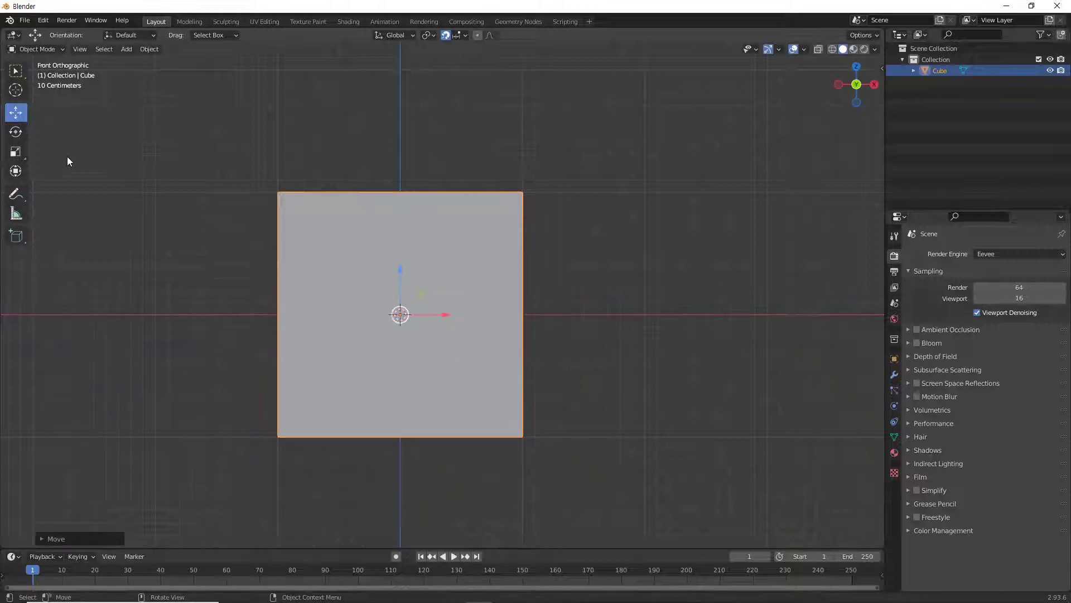
- Try rotating the cube slightly about the Y axis with the Rotate tool, and undo the rotation
click(16, 132)
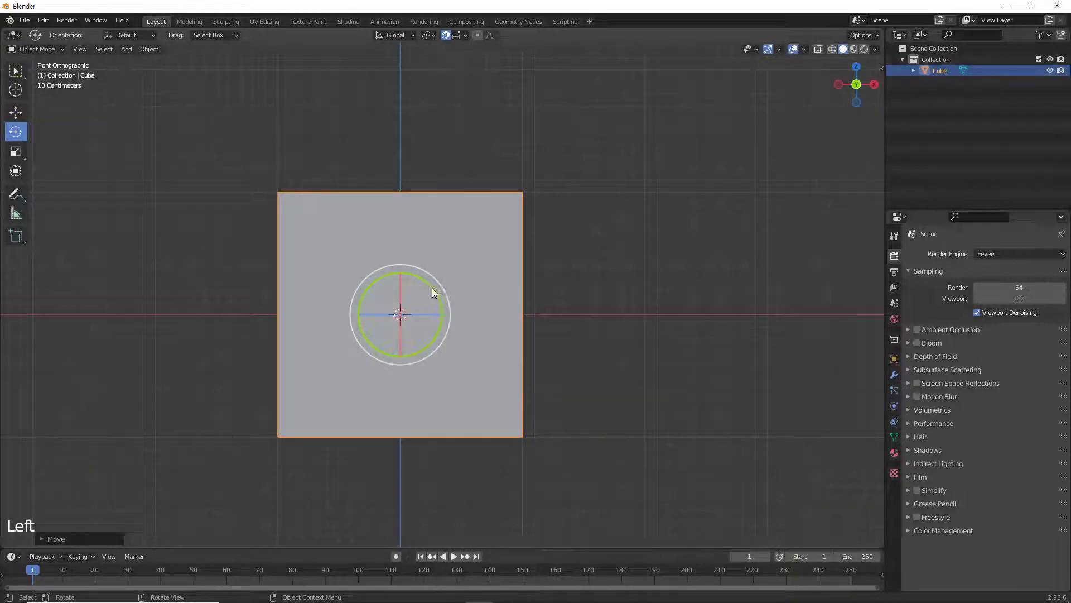
mouse_move(432, 288)
mouse_down()
mouse_move(437, 296)
mouse_move(440, 279)
mouse_up()
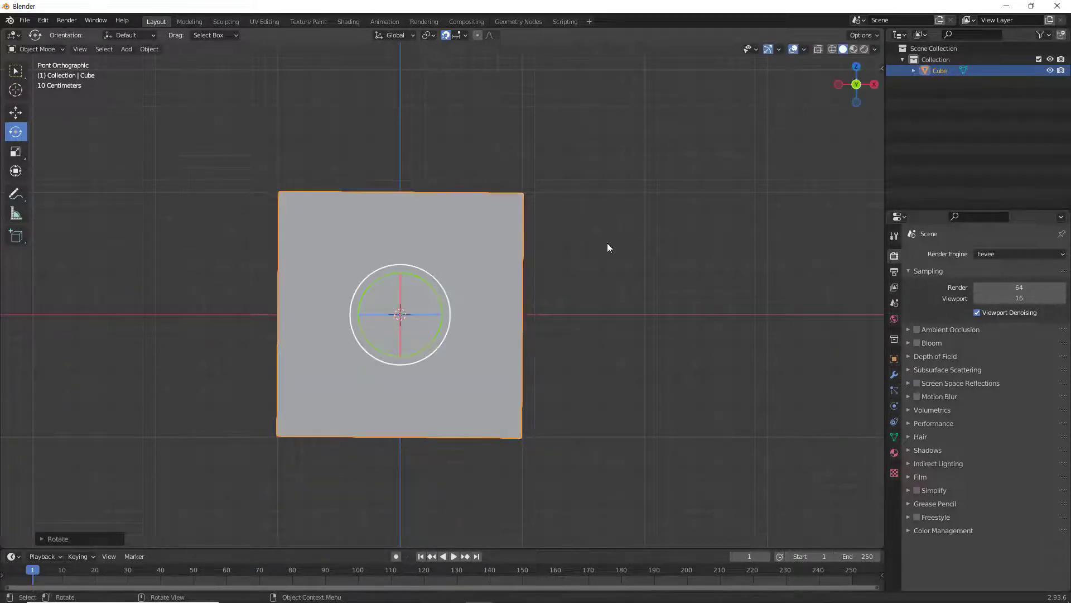
key(ctrl+z)
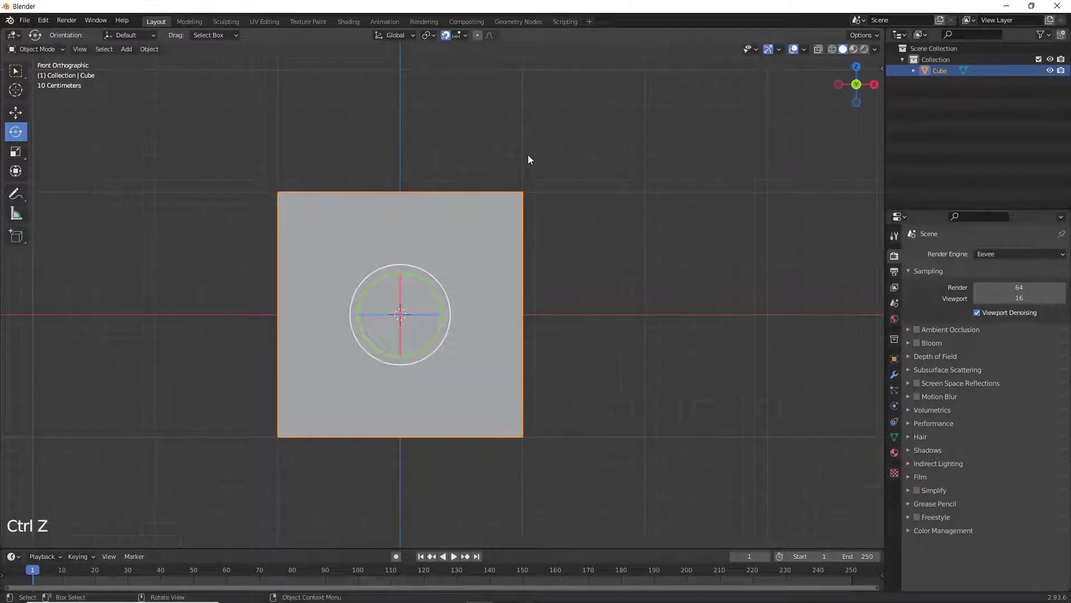
- Try rotating the cube about the Y axis with snapping also affecting Rotate, and undo the rotation
click(465, 34)
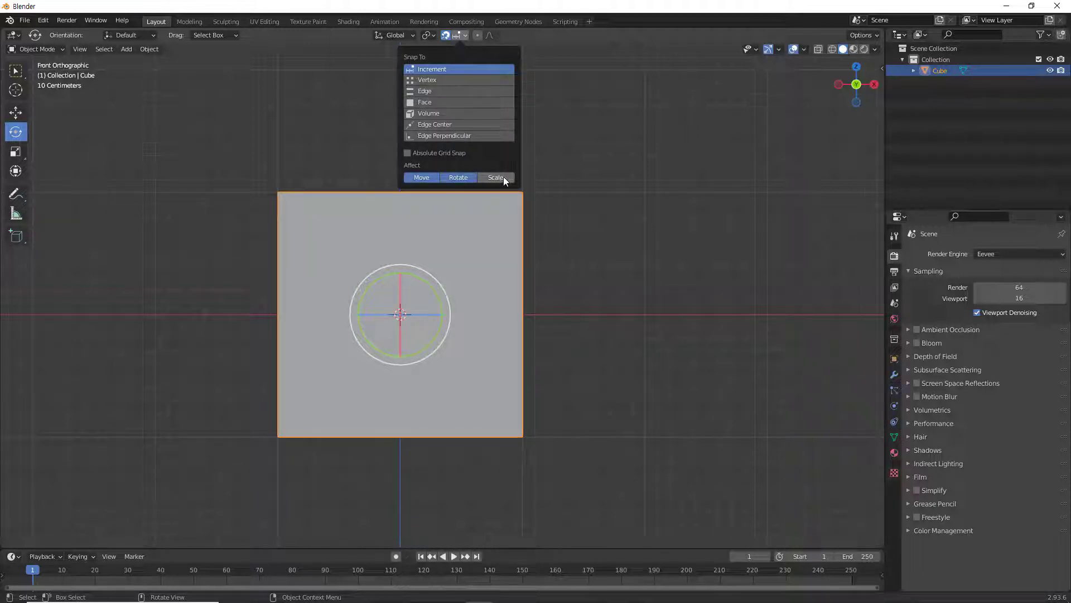
click(437, 300)
drag(438, 300, 436, 289)
key(ctrl+z)
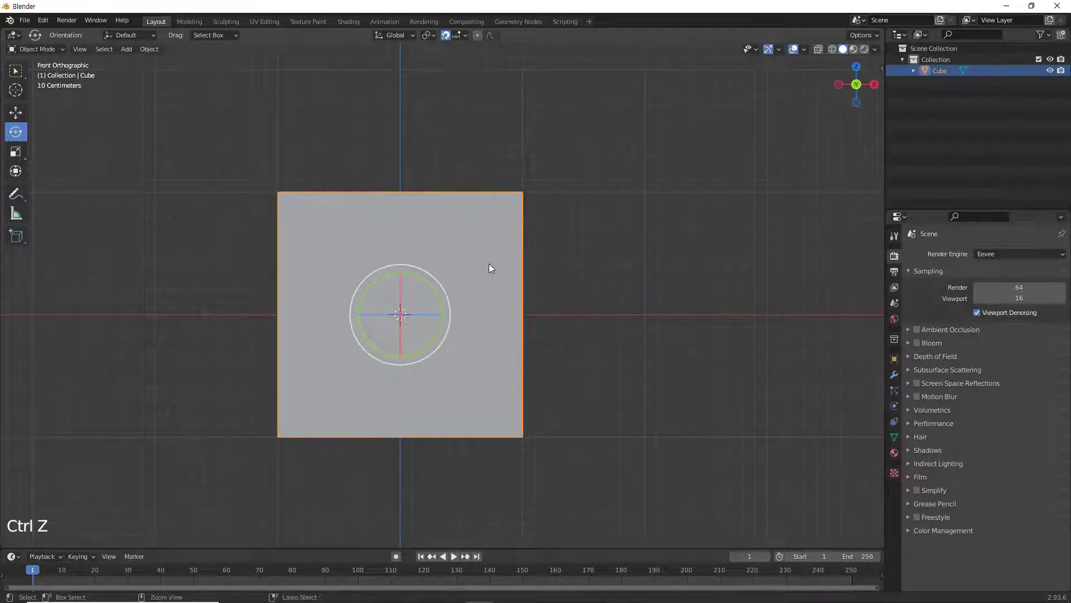
- Stop snapping from affecting Rotate, try a free rotation of the cube about the Y axis, and undo it
click(466, 35)
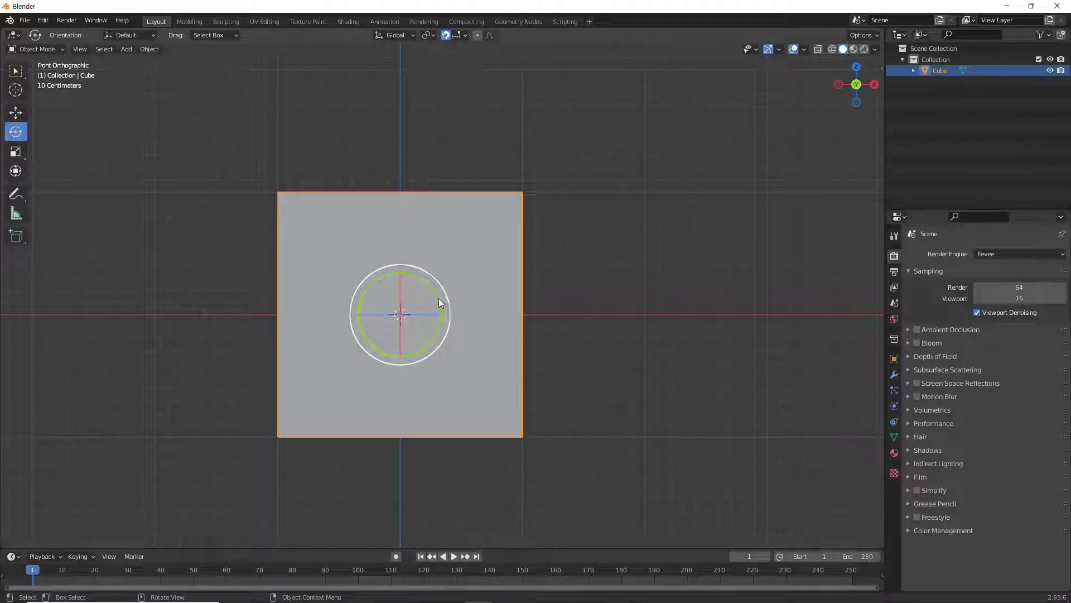
mouse_move(441, 304)
mouse_down()
mouse_move(440, 292)
mouse_move(445, 314)
mouse_up()
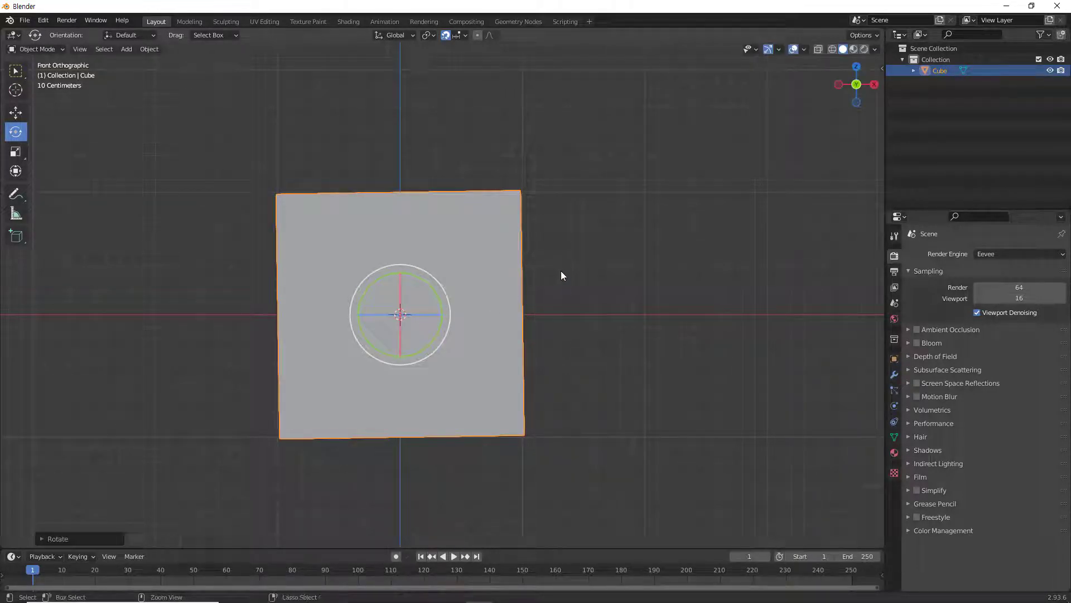
key(ctrl+z)
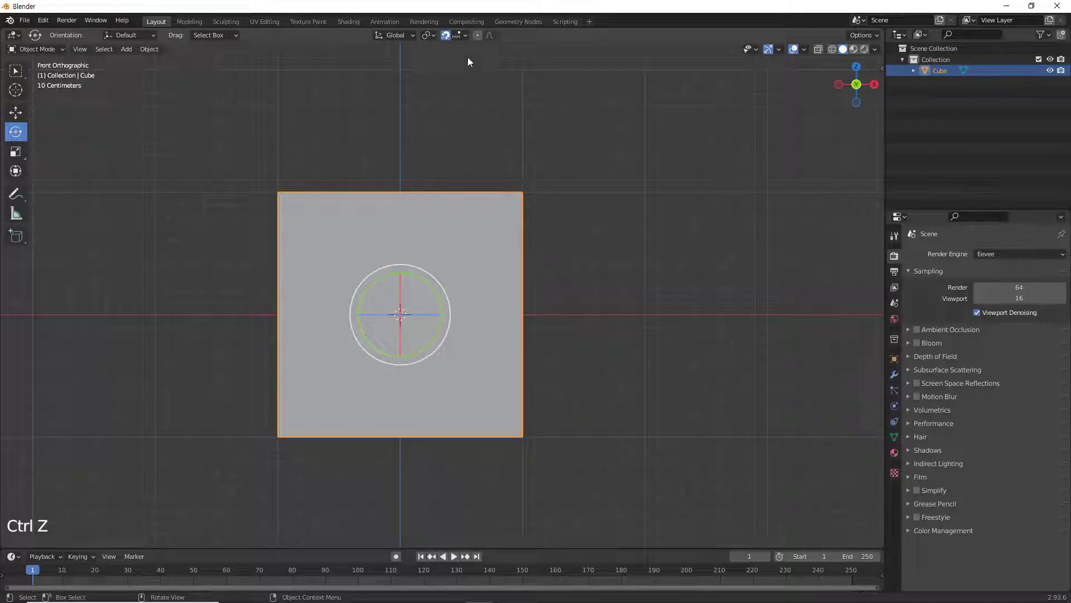
- Try scaling the whole cube up slightly with the Scale tool, and undo the resize
click(464, 35)
click(17, 151)
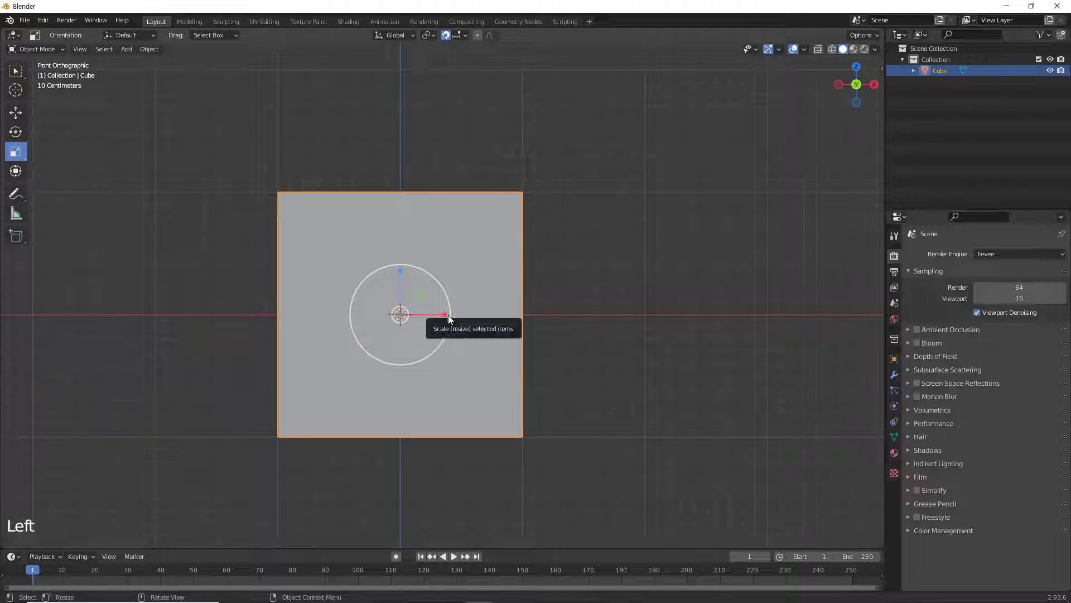
mouse_move(440, 300)
mouse_down()
mouse_move(450, 295)
mouse_move(431, 309)
mouse_move(445, 306)
mouse_up()
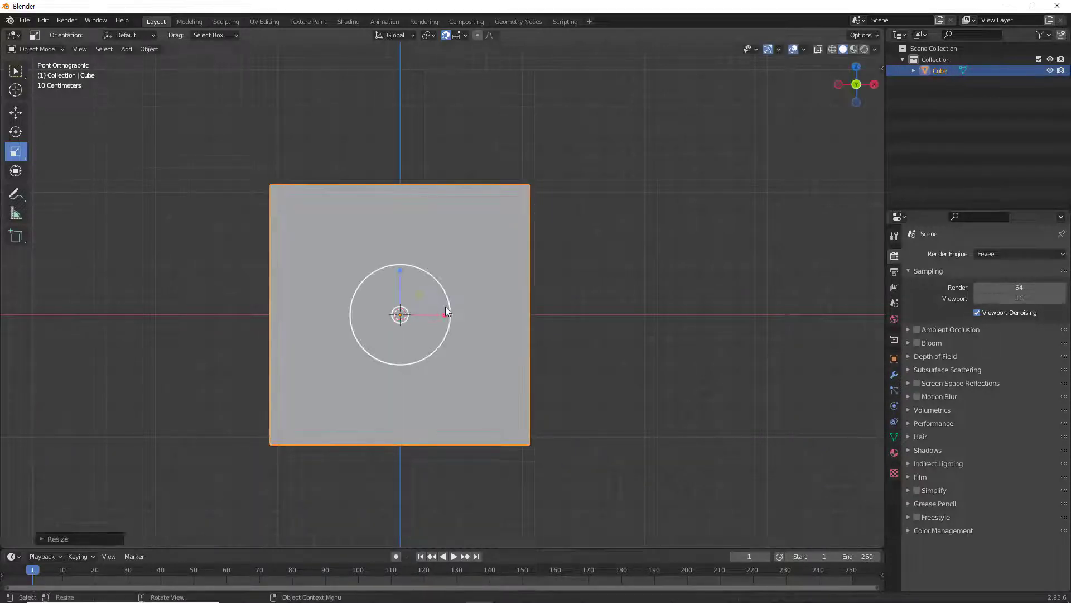
key(ctrl+z)
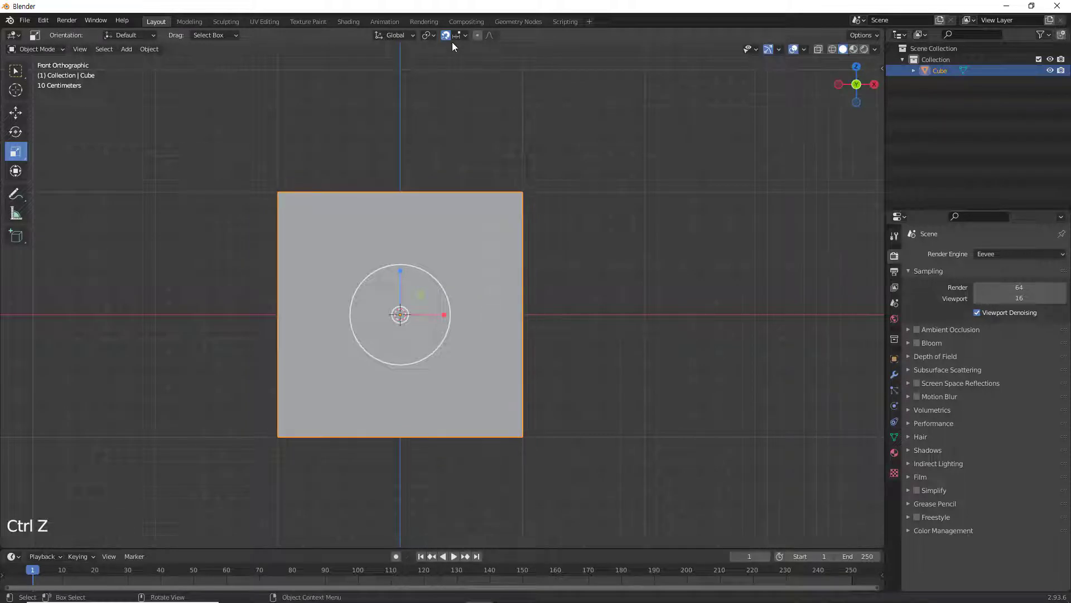
- Toggle whether snapping affects Rotate and Scale in addition to Move
click(465, 35)
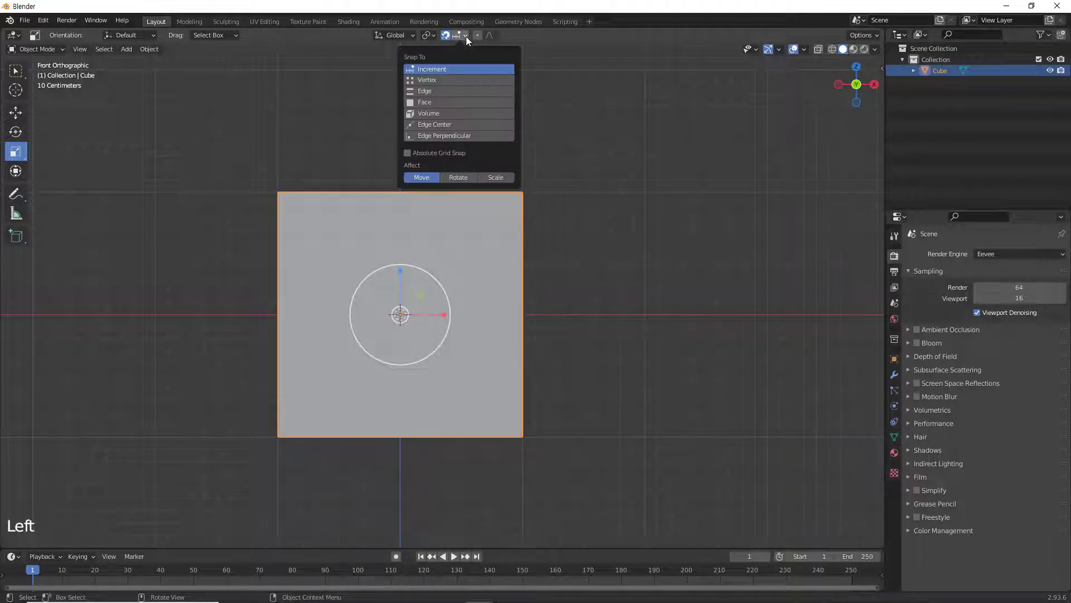
click(457, 177)
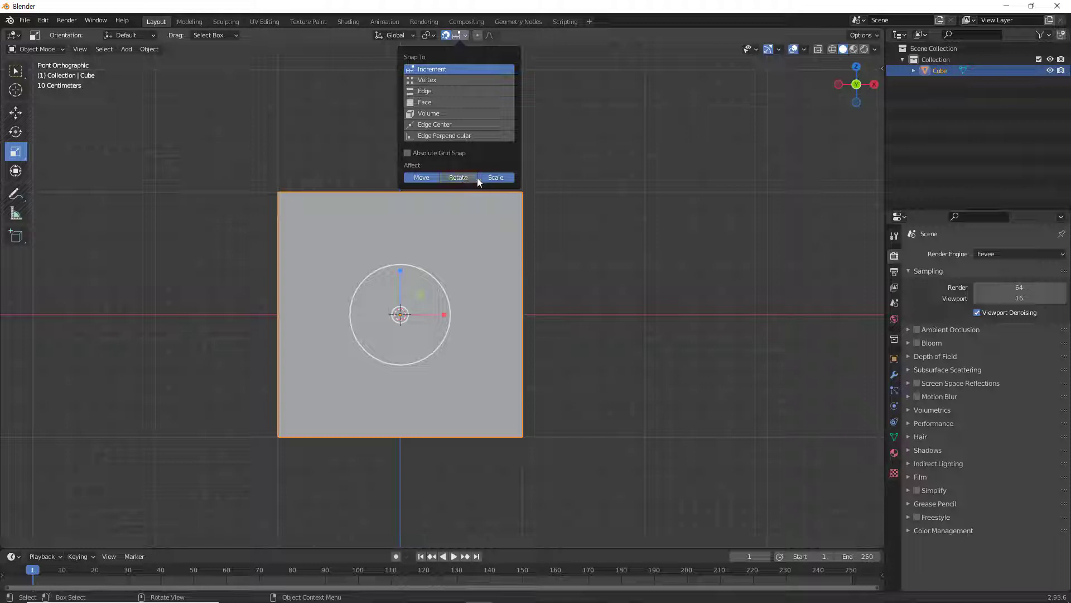
drag(477, 178, 496, 176)
- Switch from the Scale tool to the Move tool for the cube
click(22, 113)
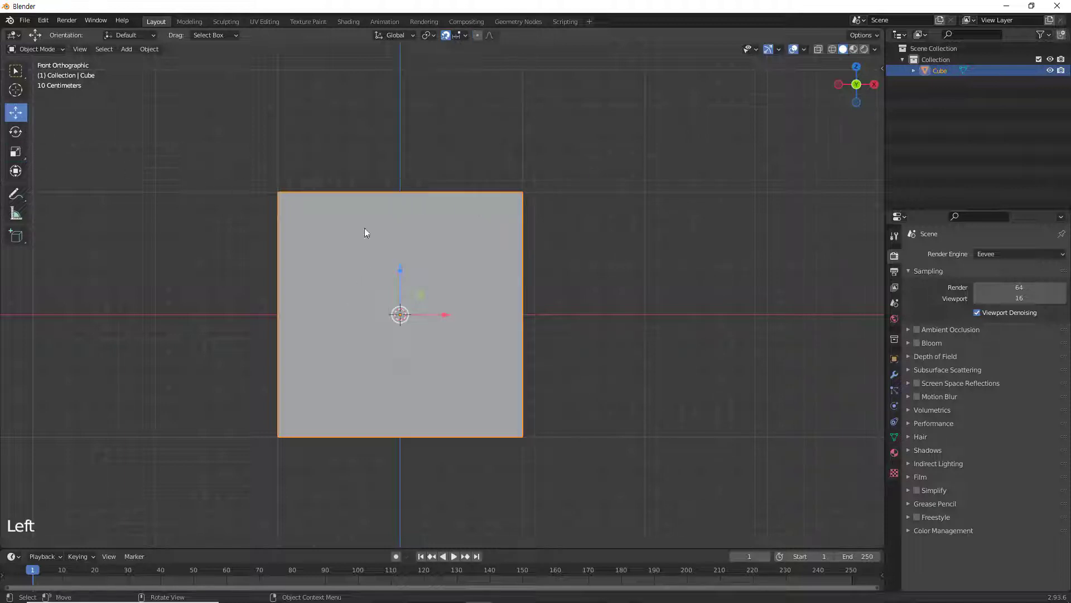
key(shift+a)
mouse_move(513, 307)
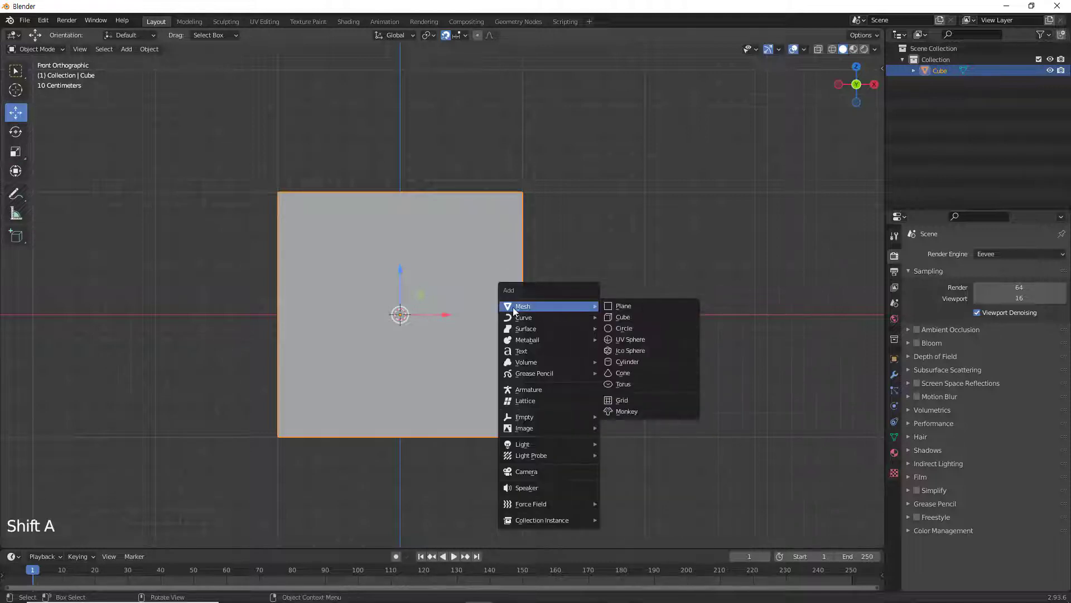
click(591, 229)
click(472, 238)
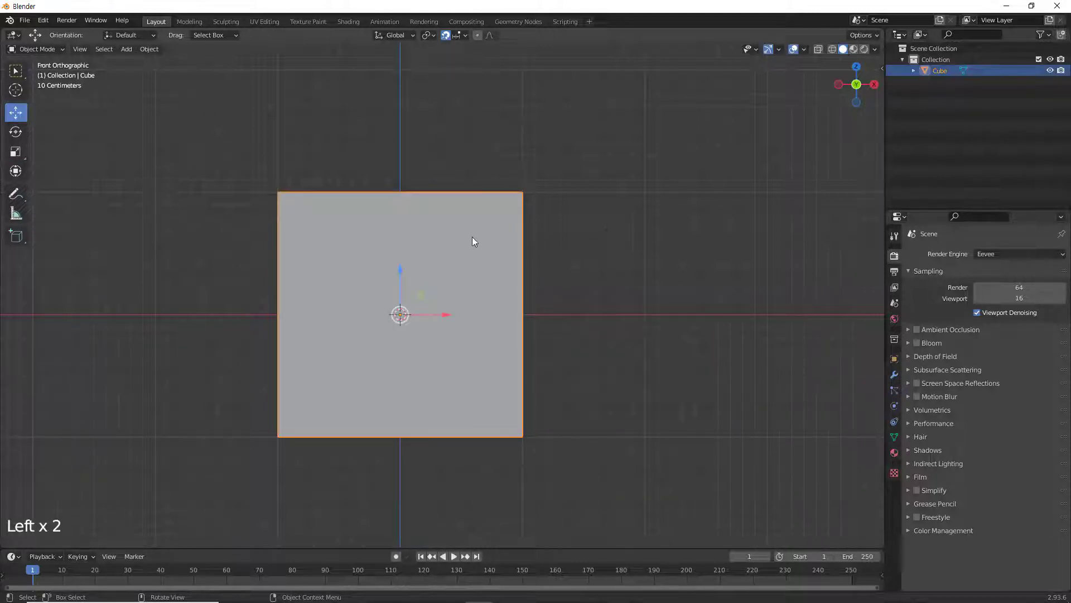
- Show the scene in wireframe, shift the cube slightly off the origin in positive X and Z with snapping temporarily bypassed, and deselect it
key(shift+z)
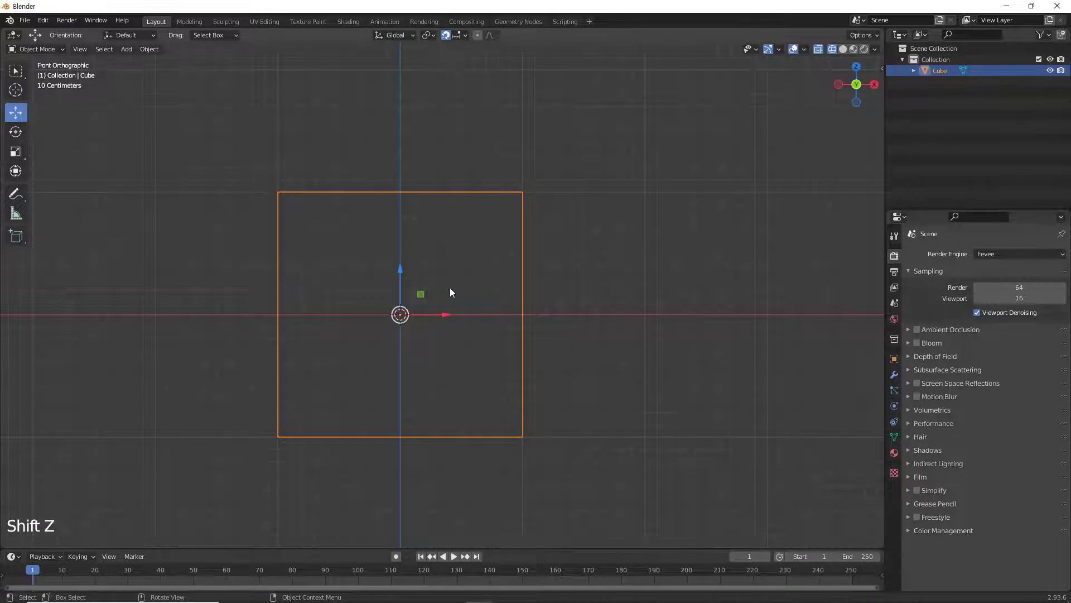
scroll(451, 291, up, 5)
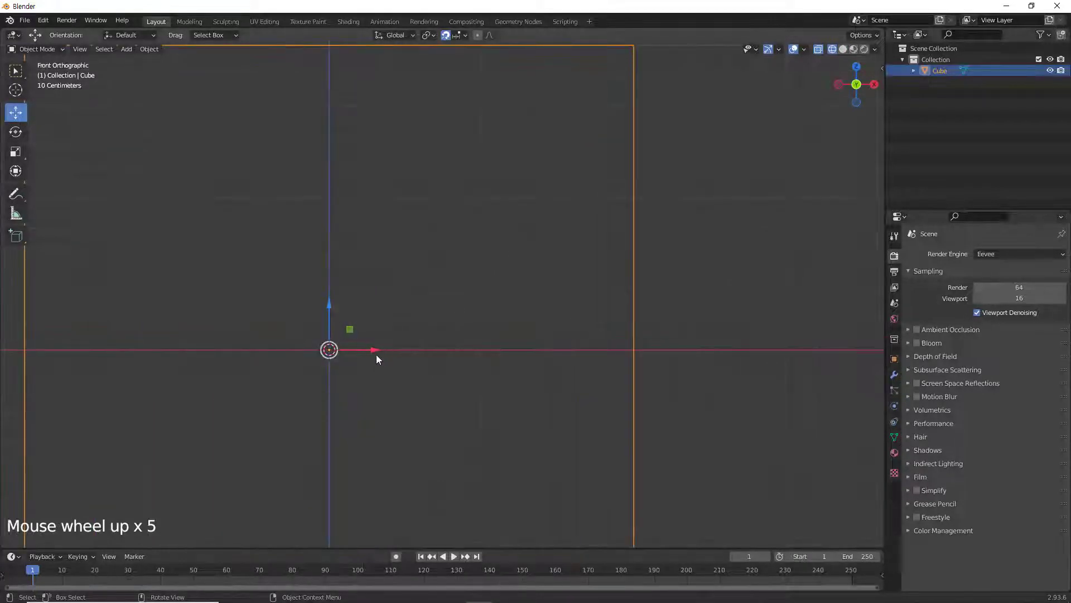
drag(373, 350, 391, 350)
ctrl+drag(343, 306, 353, 290)
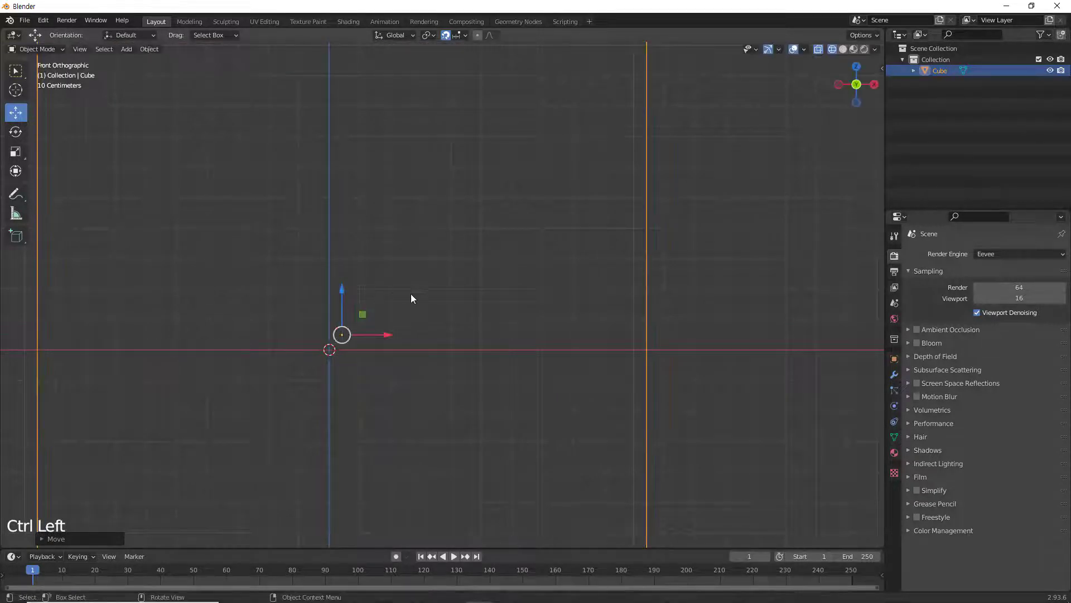
click(710, 302)
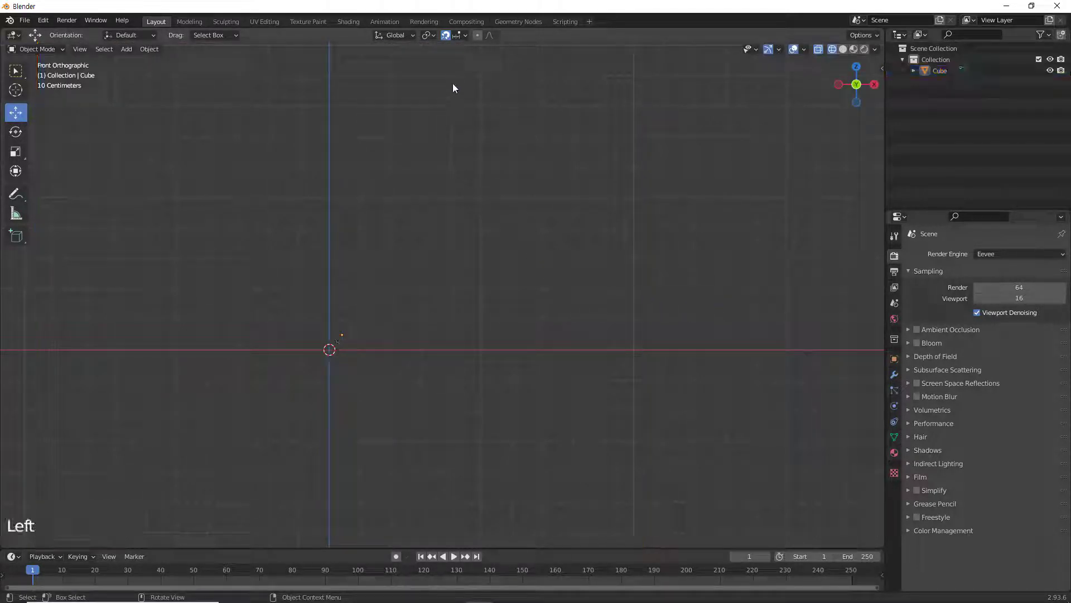
- Enable Absolute Grid Snap for Increment snapping
click(464, 35)
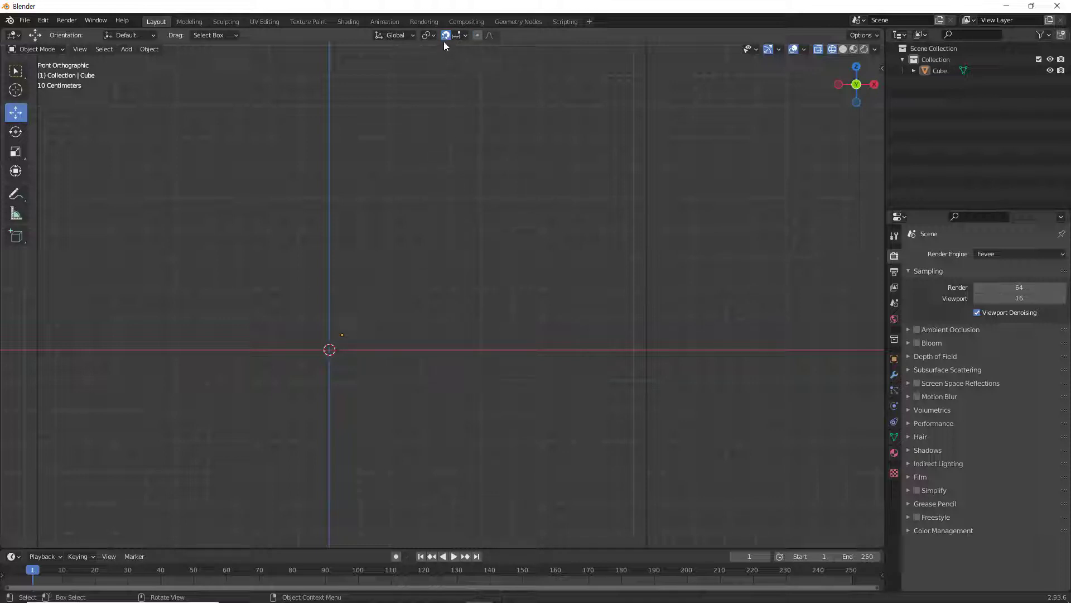
click(466, 35)
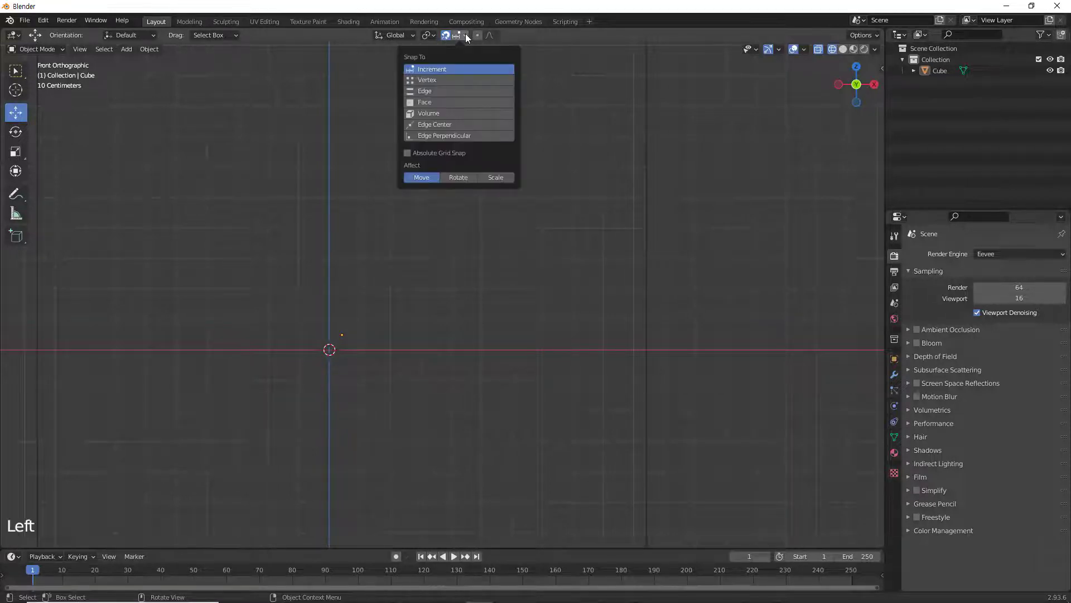
click(407, 153)
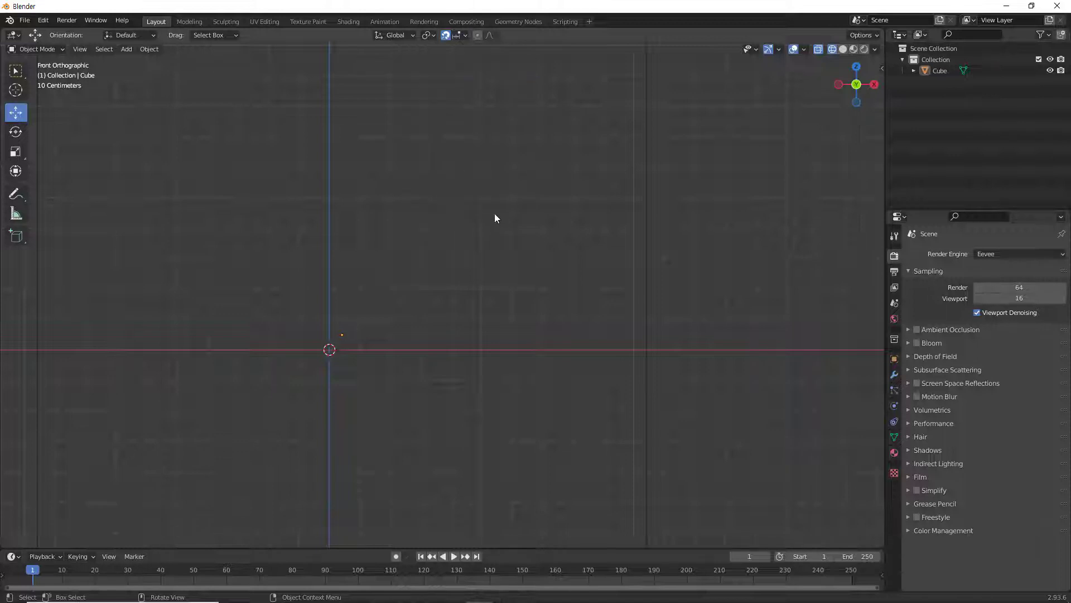
- Select the cube and move it diagonally up in the XZ plane so its origin snaps to a nearby grid intersection
scroll(469, 228, down, 9)
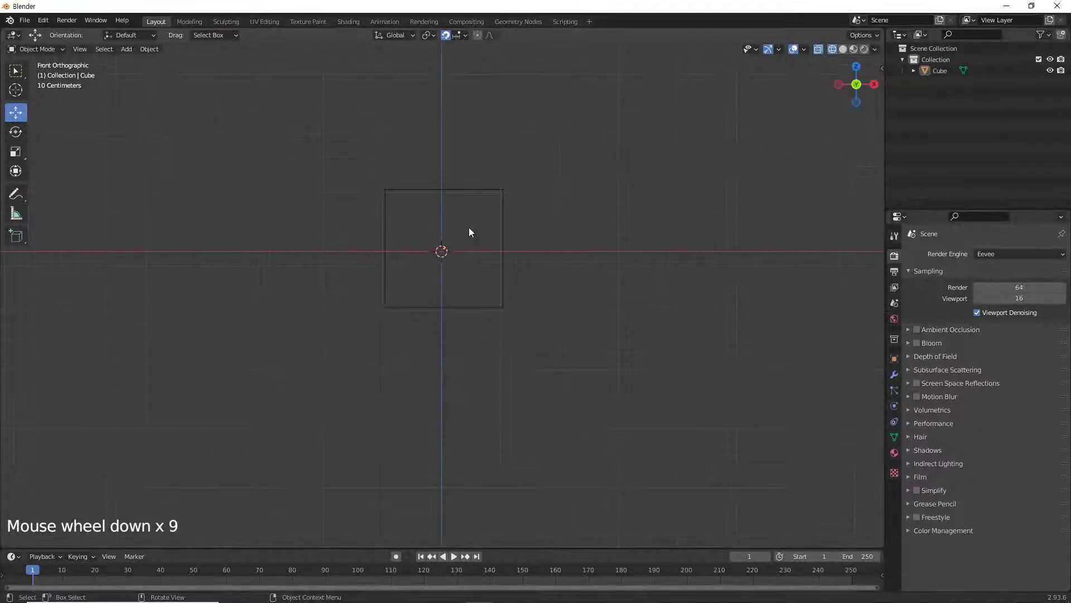
scroll(469, 228, up, 1)
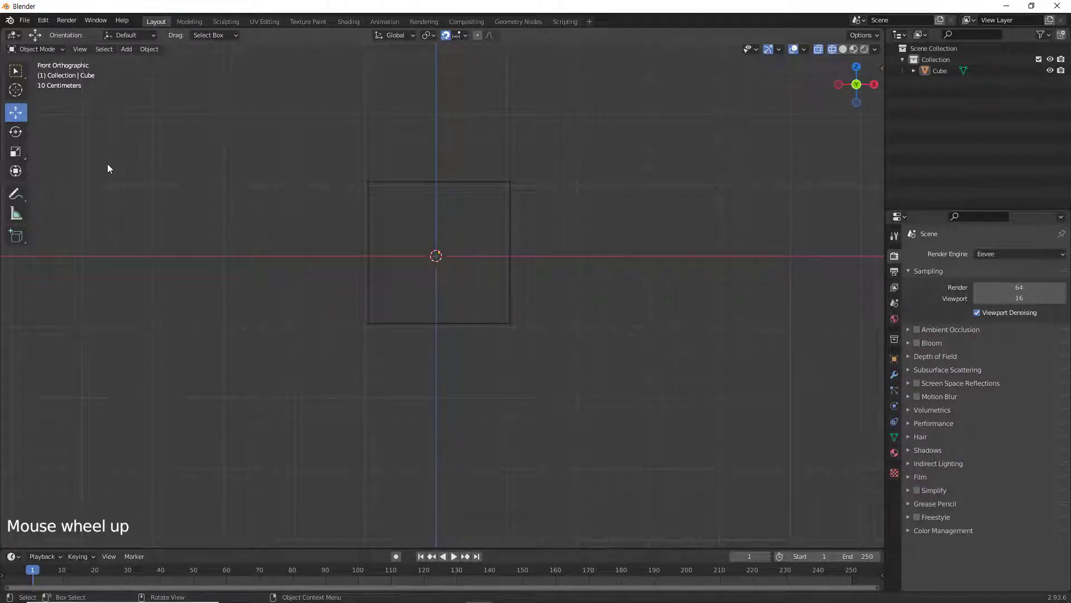
scroll(508, 224, down, 3)
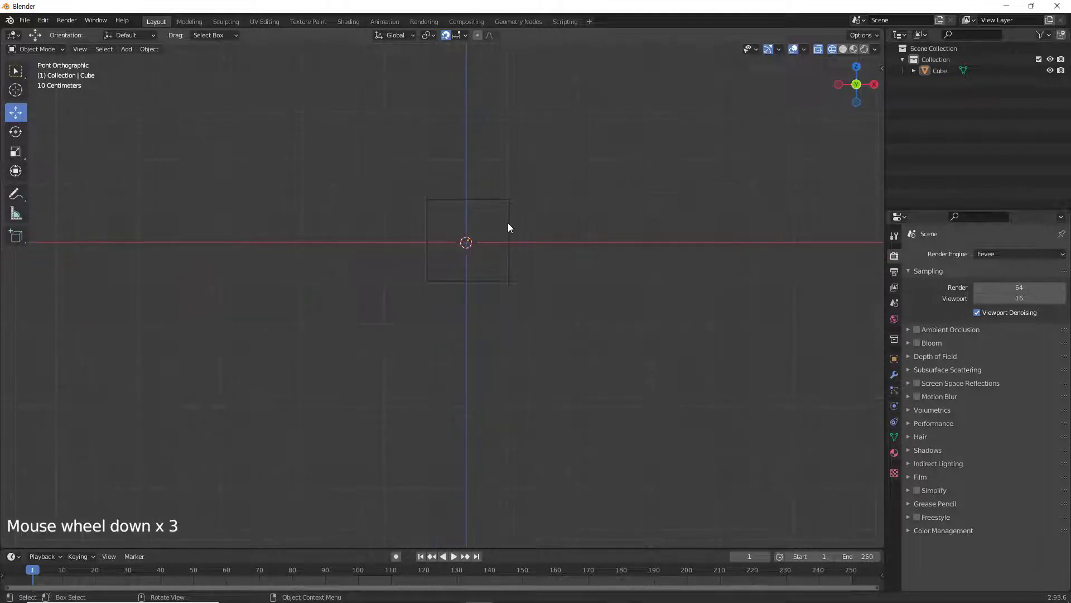
scroll(508, 223, up, 2)
click(501, 191)
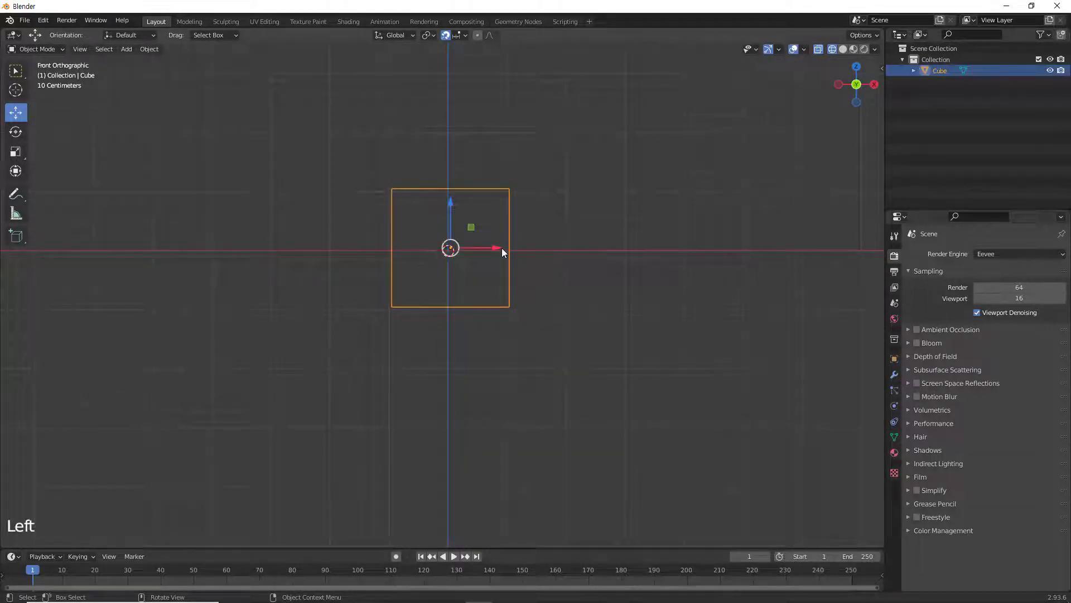
scroll(501, 248, up, 6)
scroll(429, 248, up, 4)
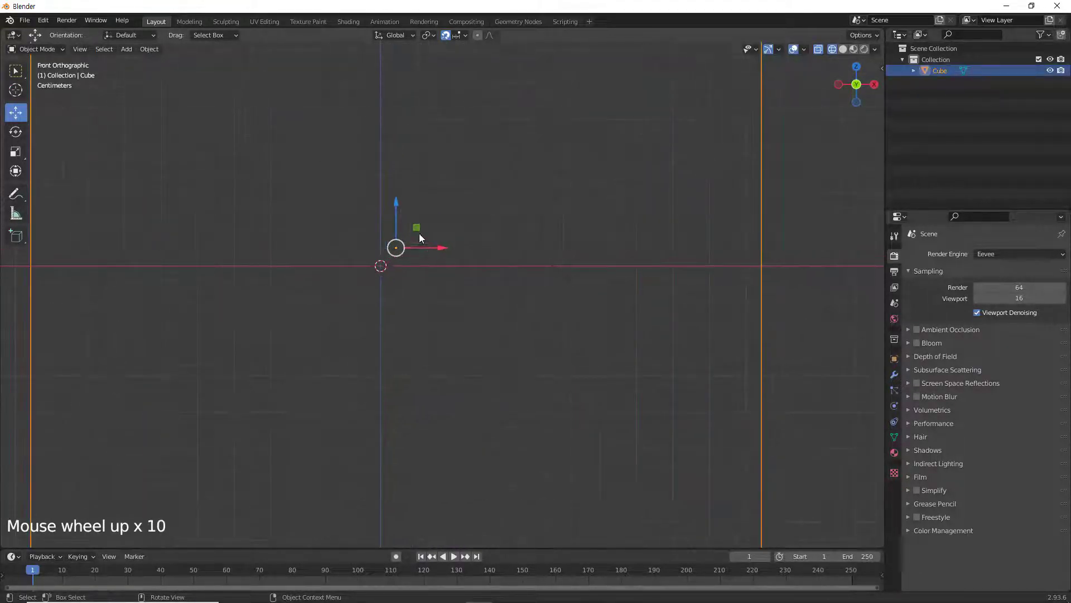
drag(417, 230, 440, 208)
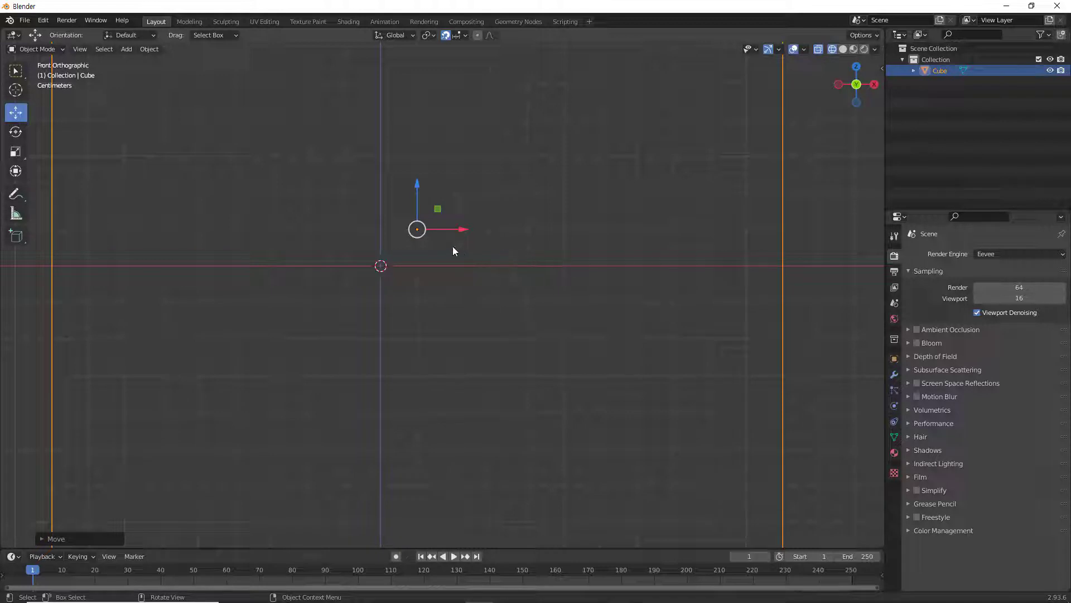
- Switch to the Select Box tool, move the cube down 0.1 m onto the X axis, and check the Absolute Grid Snap option
click(16, 70)
key(g)
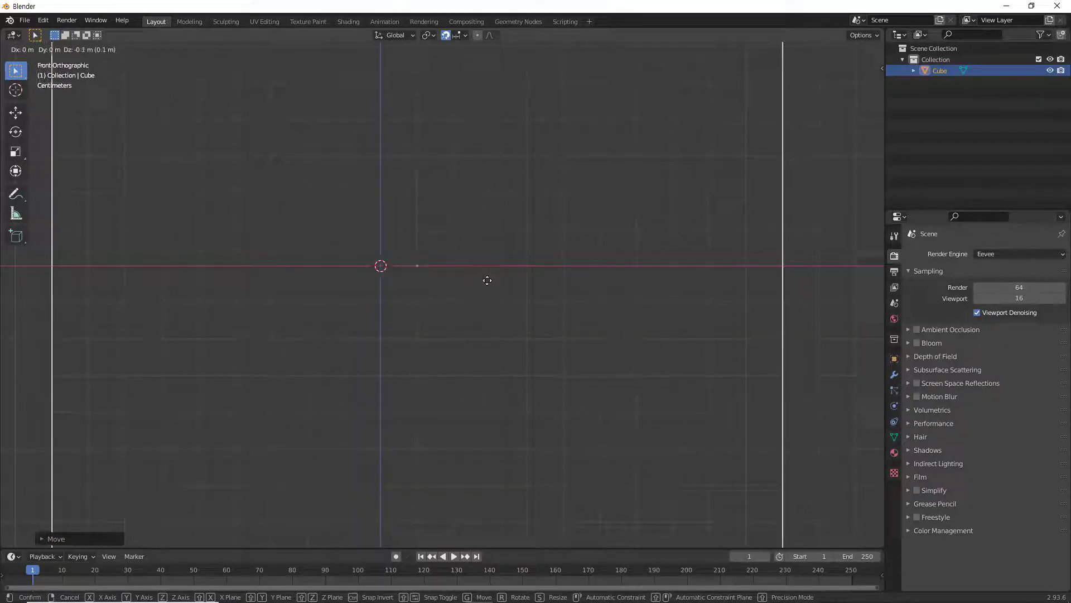
click(489, 282)
click(467, 37)
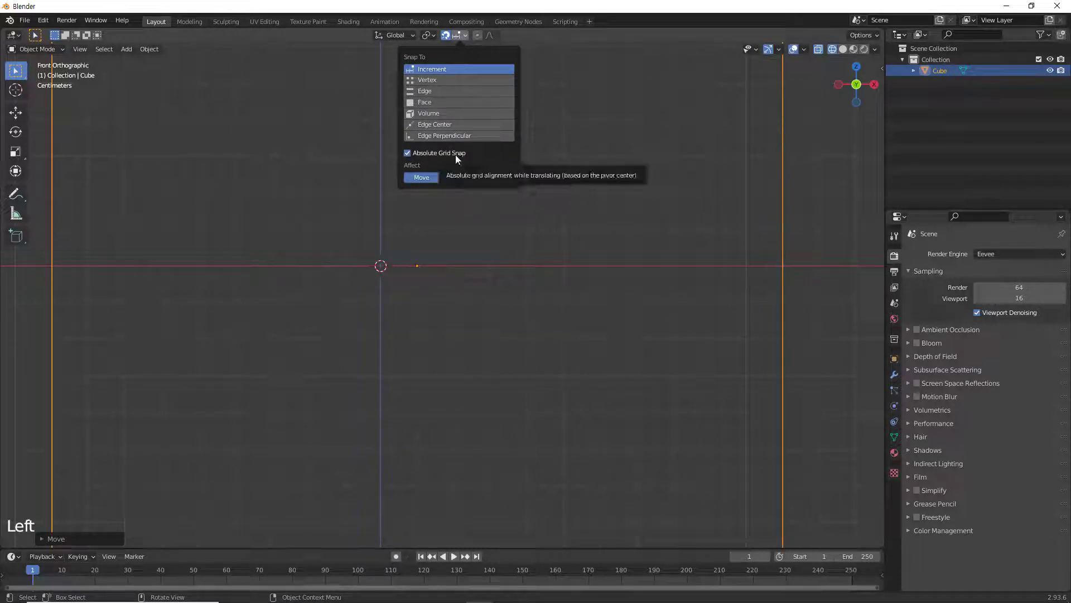
scroll(494, 238, down, 2)
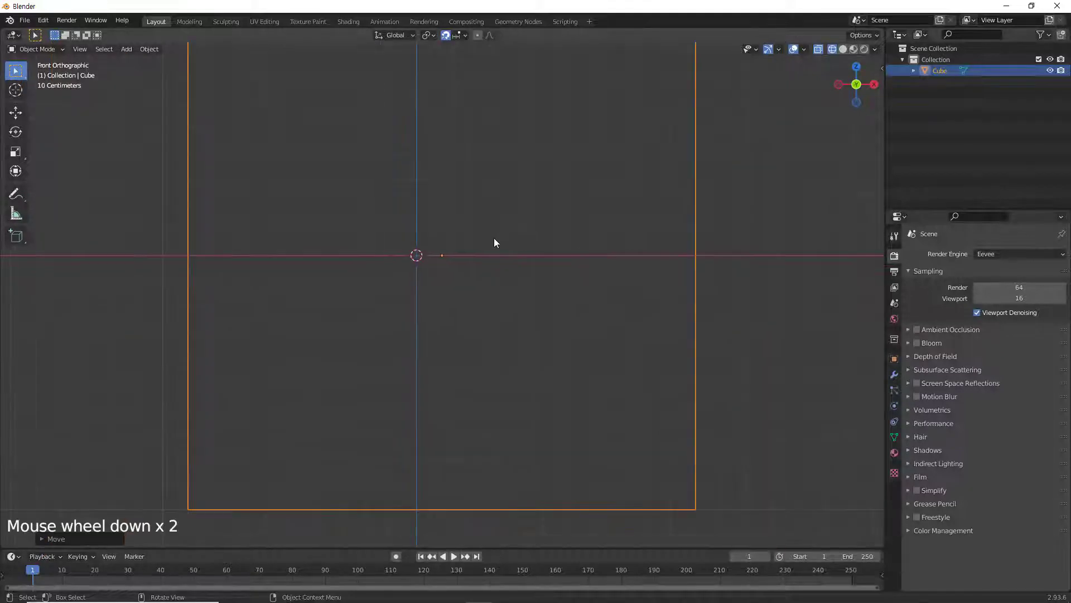
scroll(485, 236, down, 3)
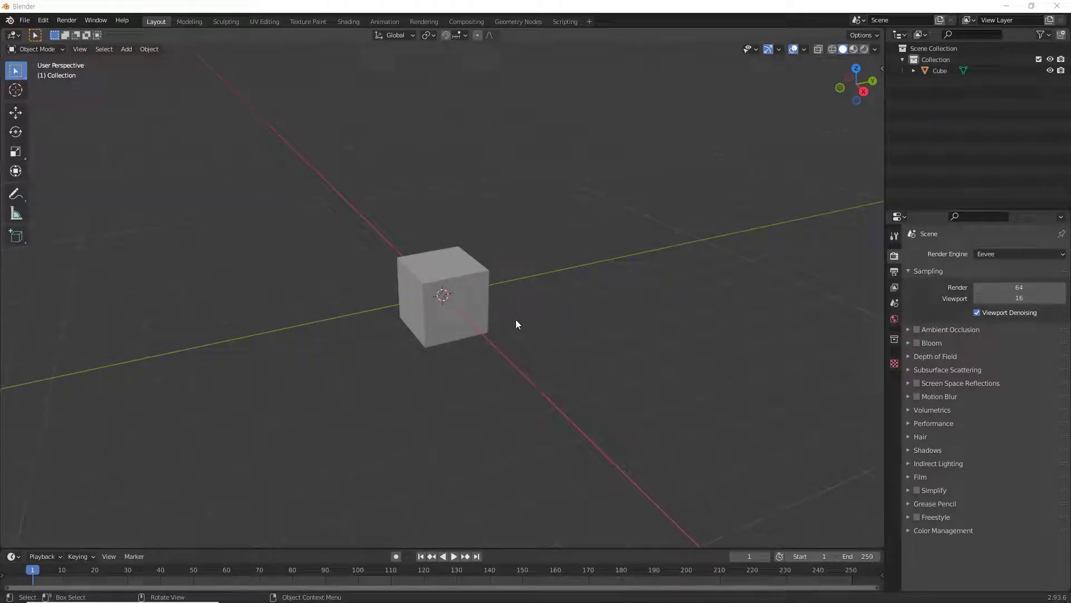
- Add a plane mesh at the scene's origin and scale it by 5 to form a floor around the cube
click(474, 284)
click(555, 279)
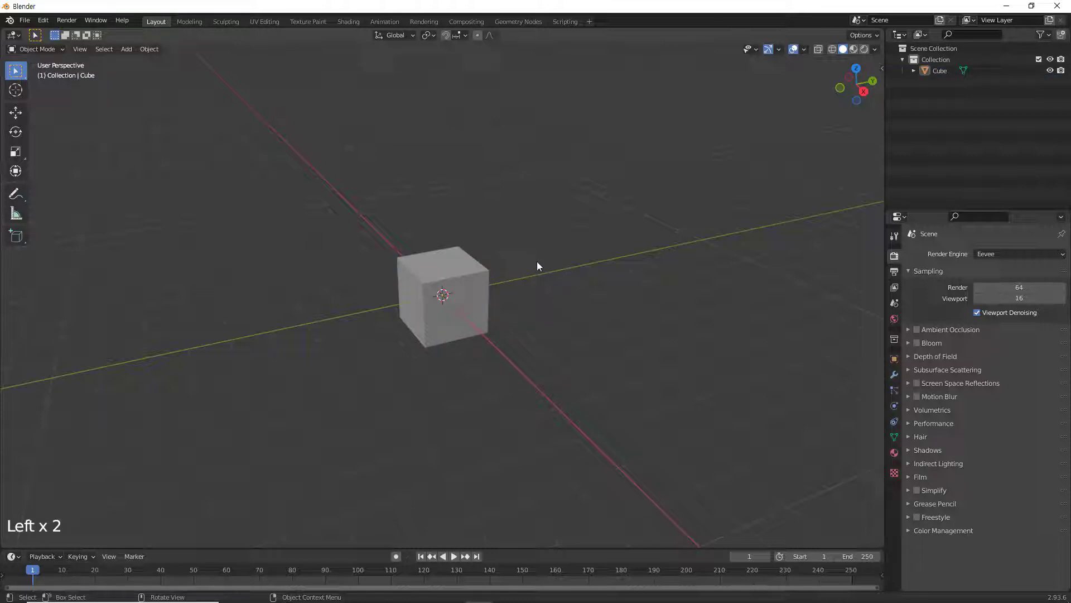
key(shift+a)
mouse_move(533, 260)
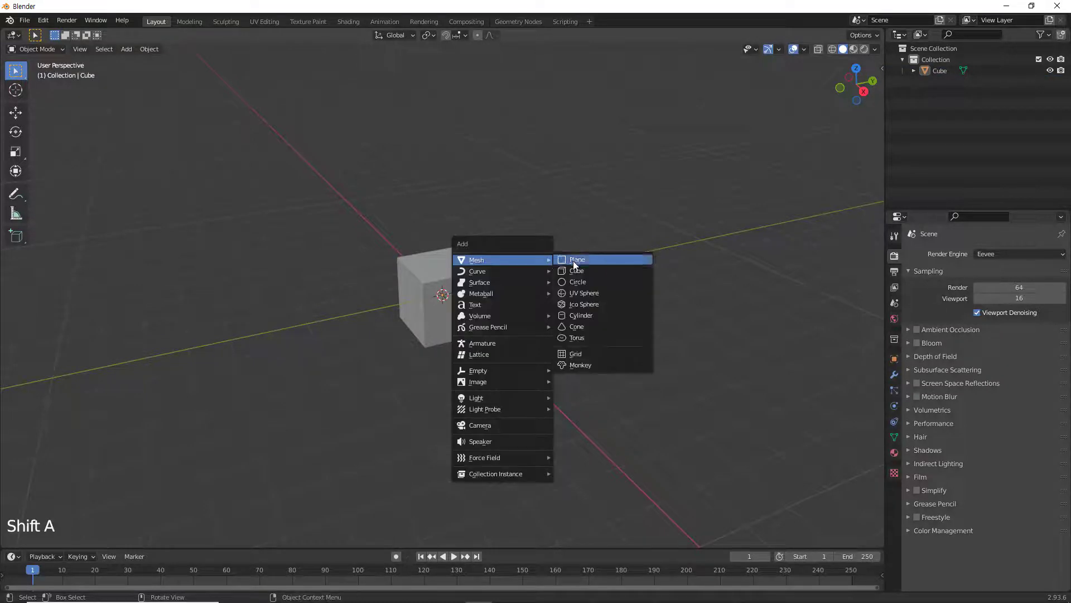
click(575, 260)
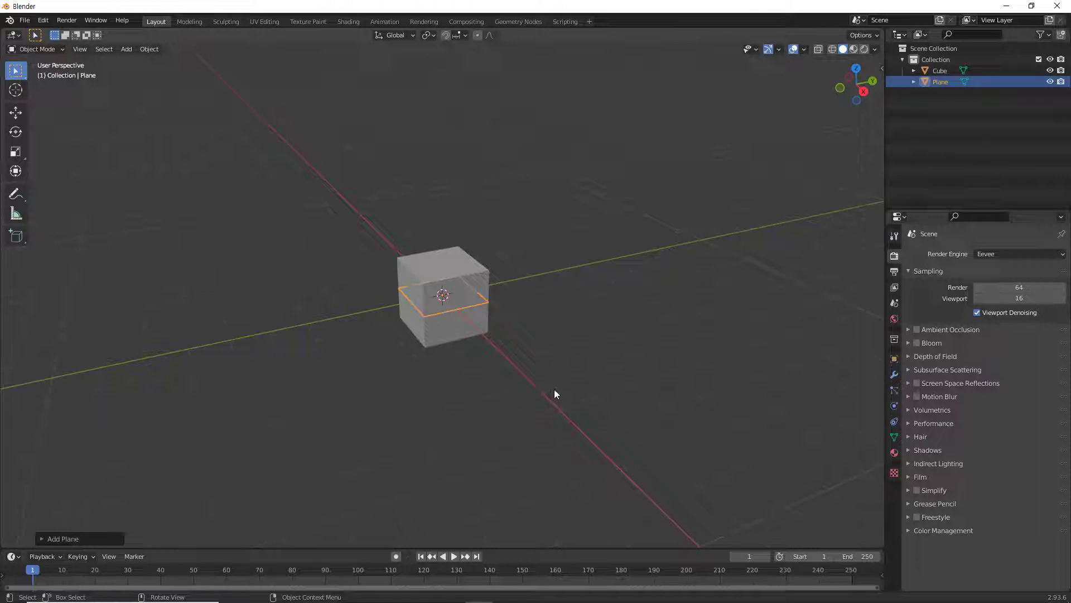
key(s)
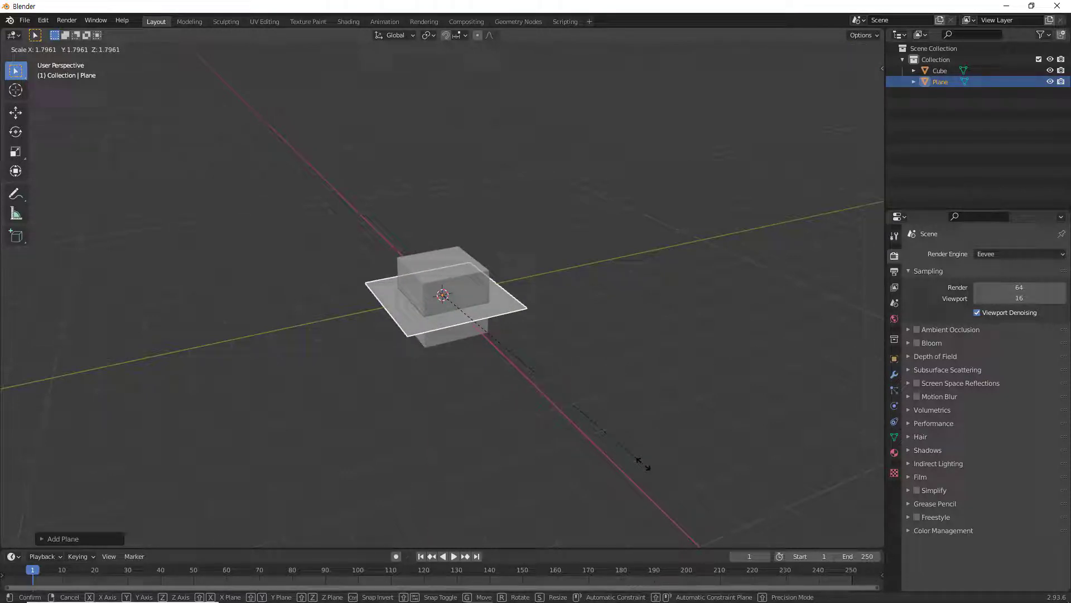
text(5)
key(Return)
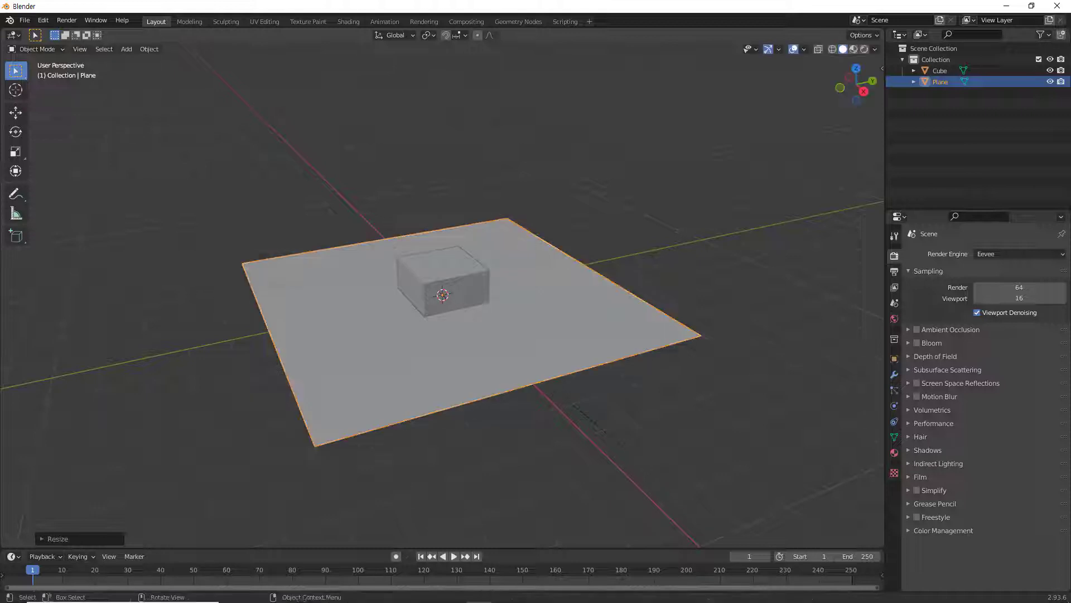
click(531, 326)
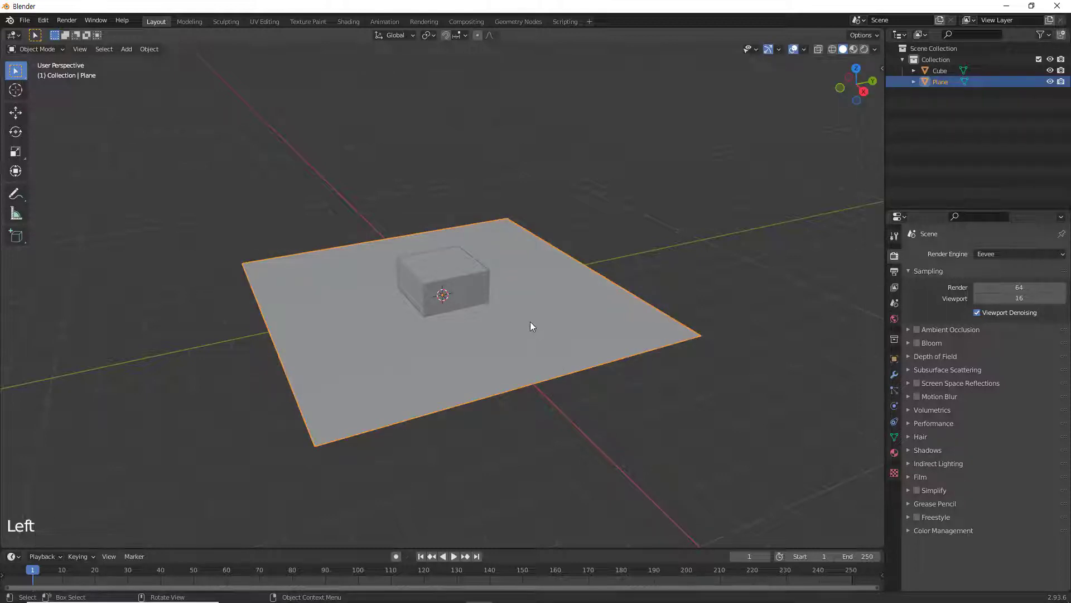
- Raise the cube about 0.91 m along Z by eye so it sits on the plane, and deselect it
middle_drag(551, 434, 586, 402)
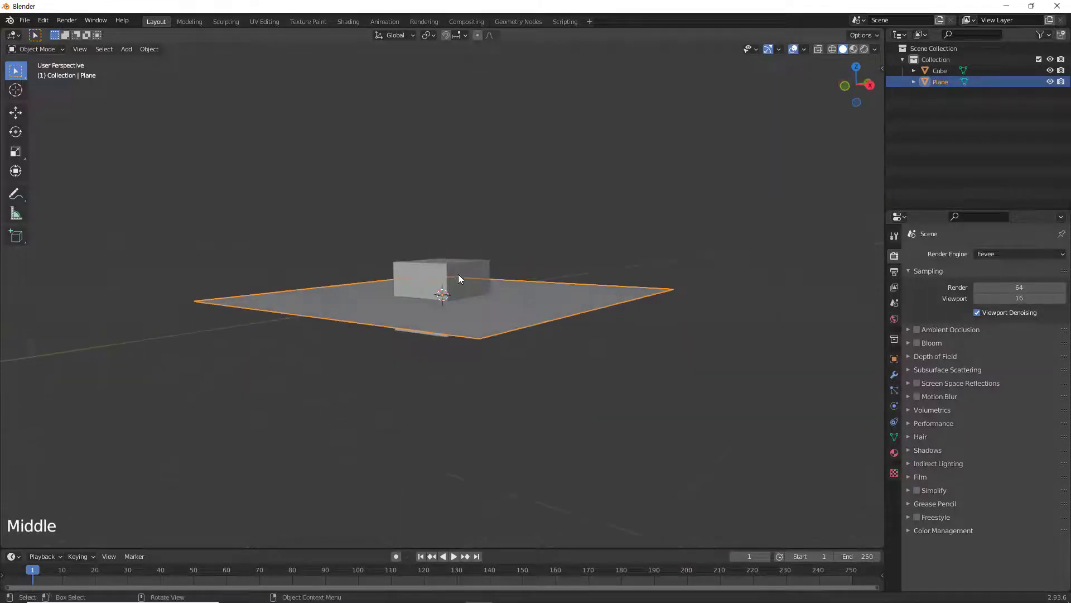
click(457, 270)
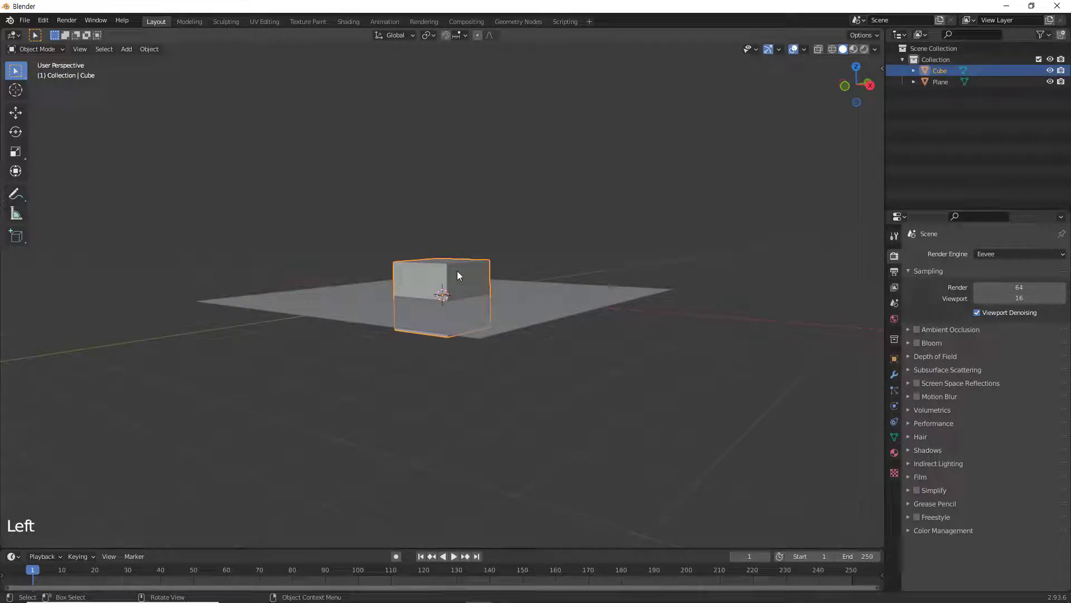
key(g)
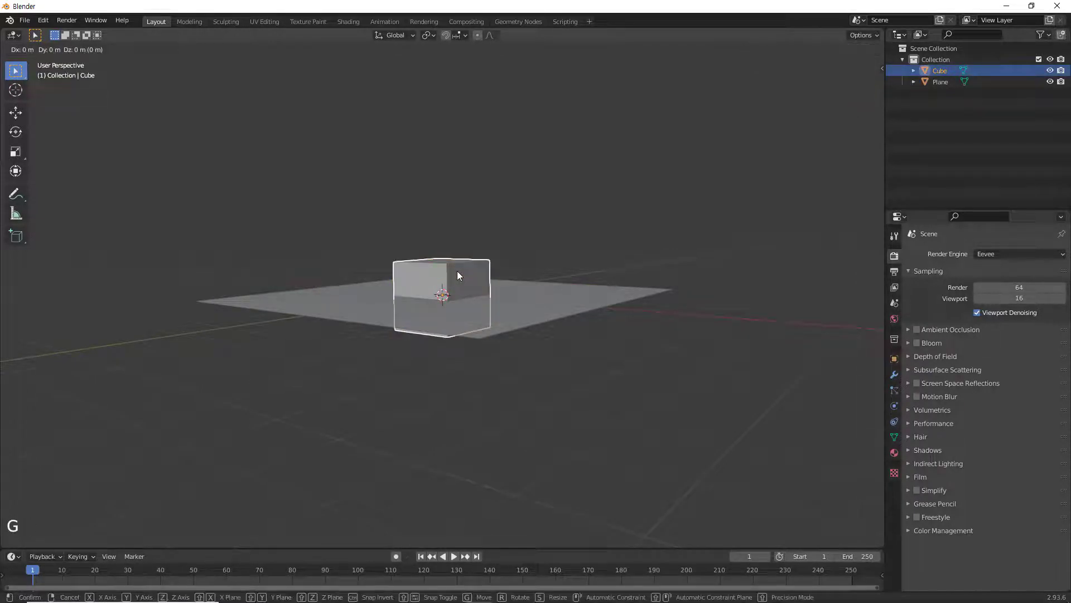
key(z)
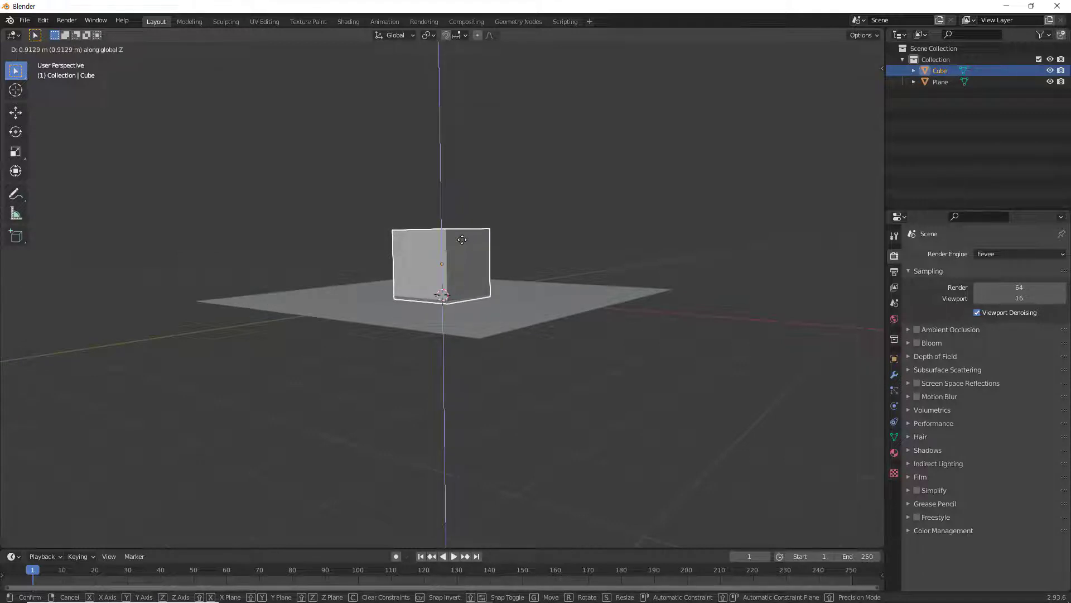
click(462, 239)
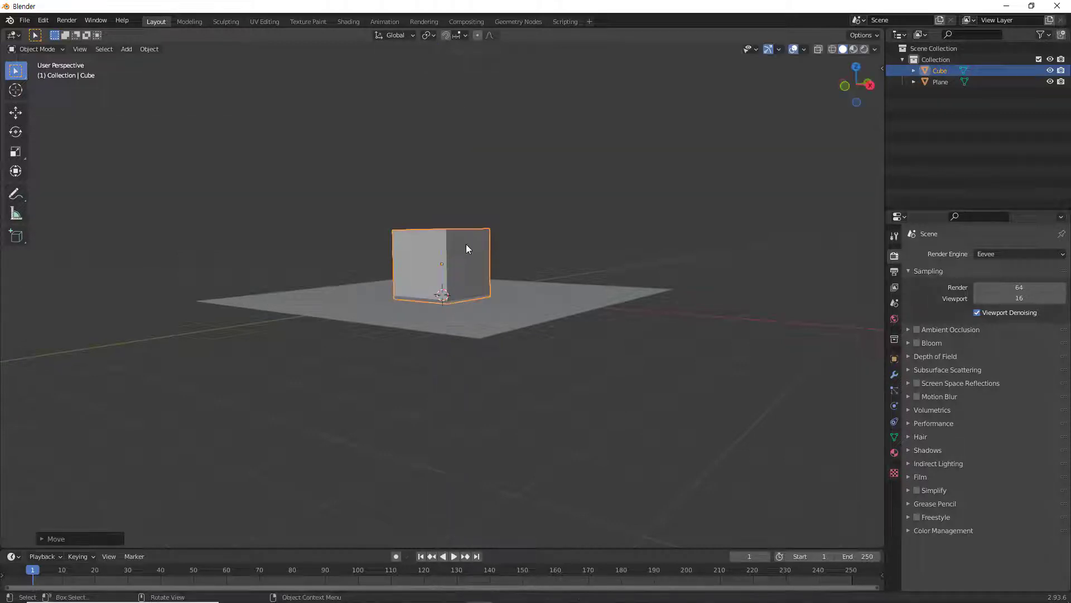
click(580, 375)
- Examine the plane's corner vertices by selecting them one at a time in Edit Mode, and return to Object Mode
middle_drag(521, 376, 538, 413)
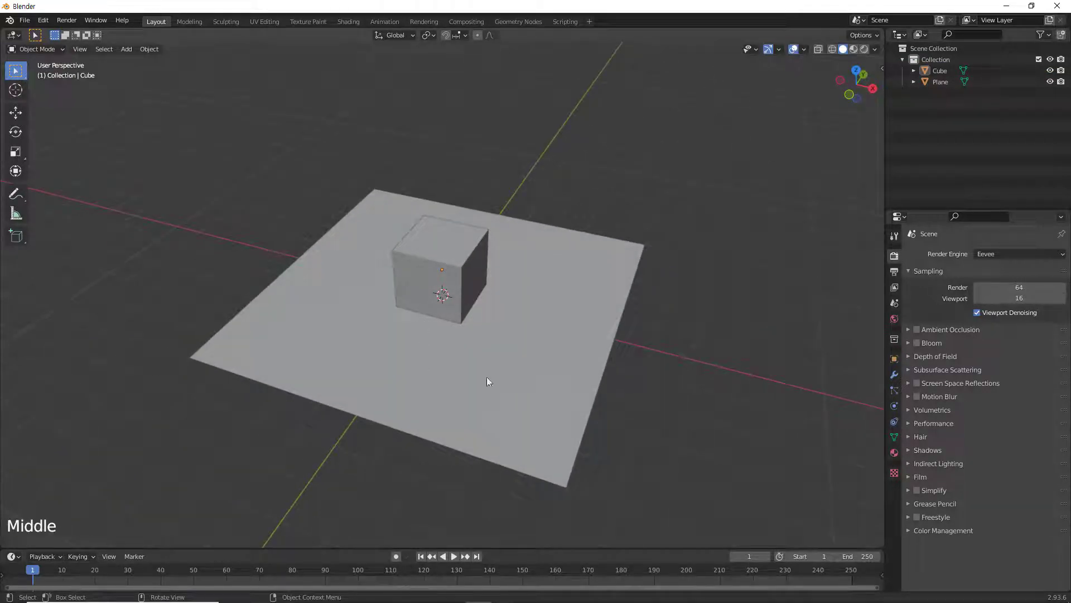
middle_drag(732, 332, 751, 325)
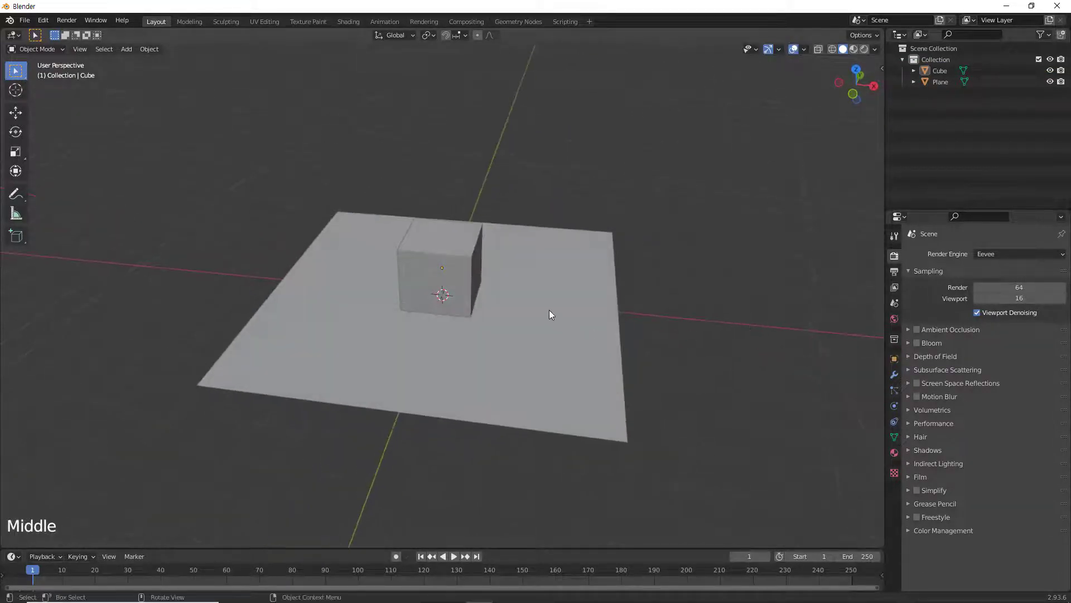
click(546, 312)
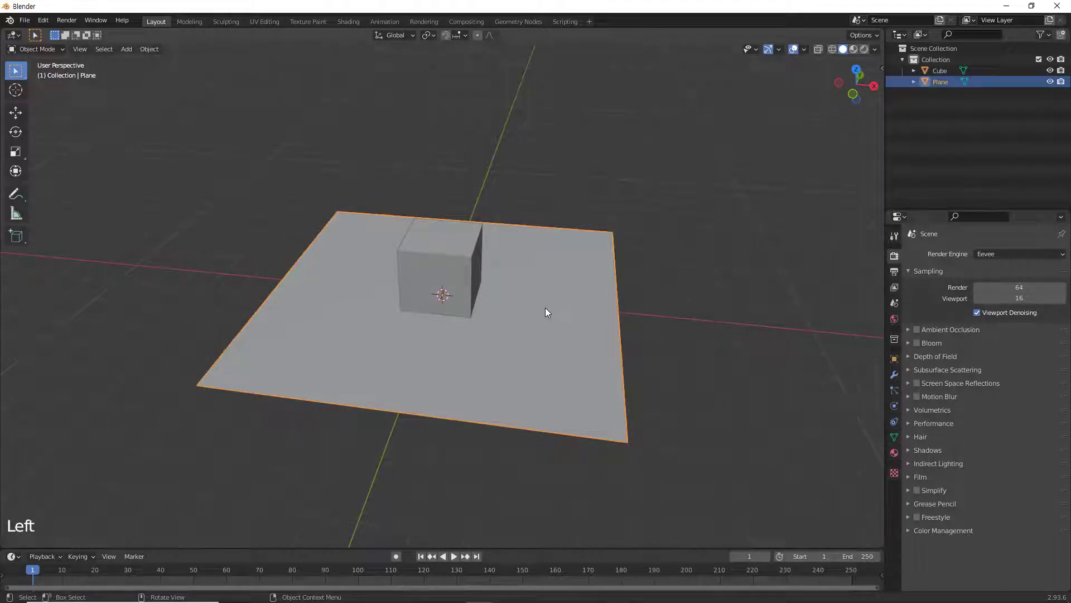
key(Tab)
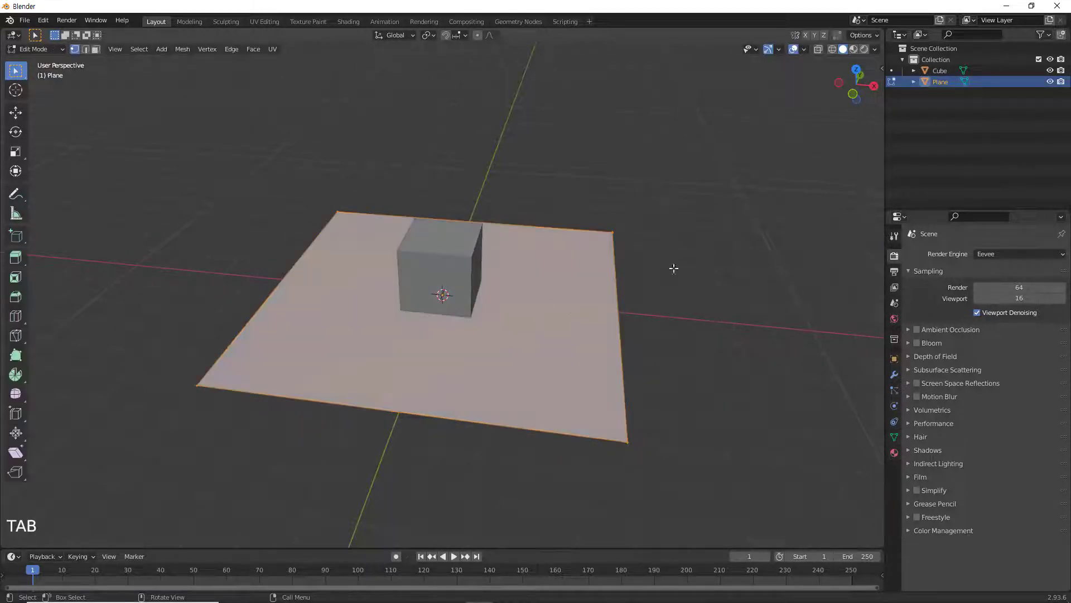
click(620, 249)
click(338, 212)
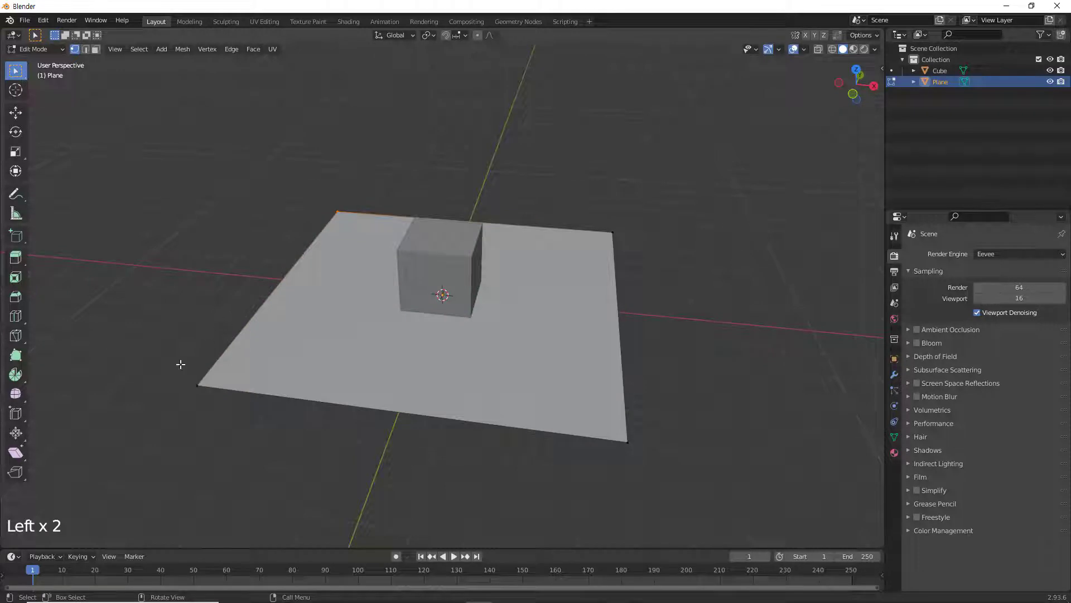
click(197, 385)
click(655, 460)
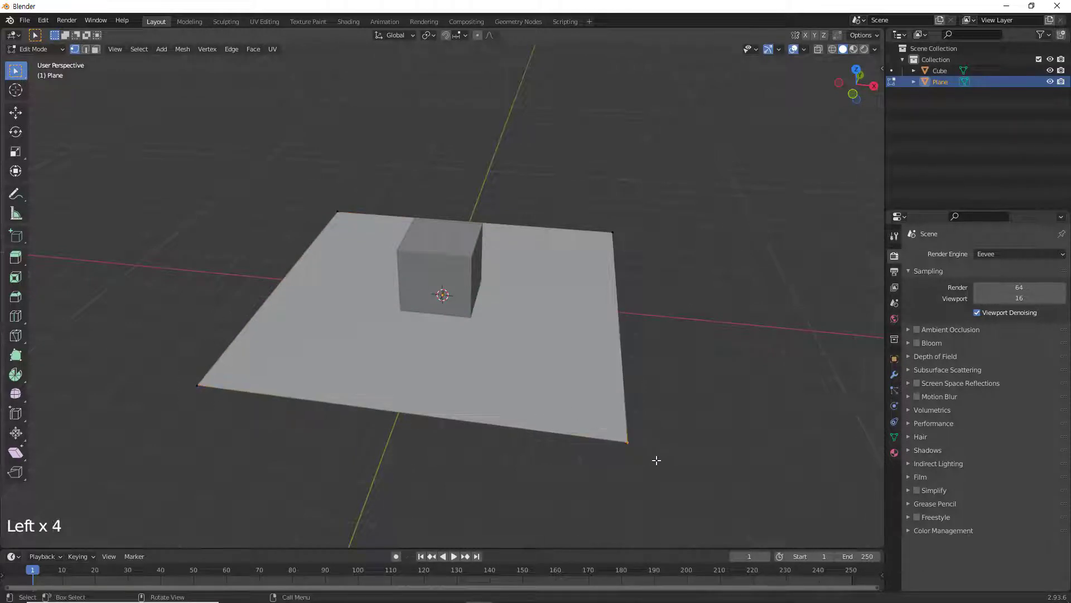
click(638, 435)
key(Tab)
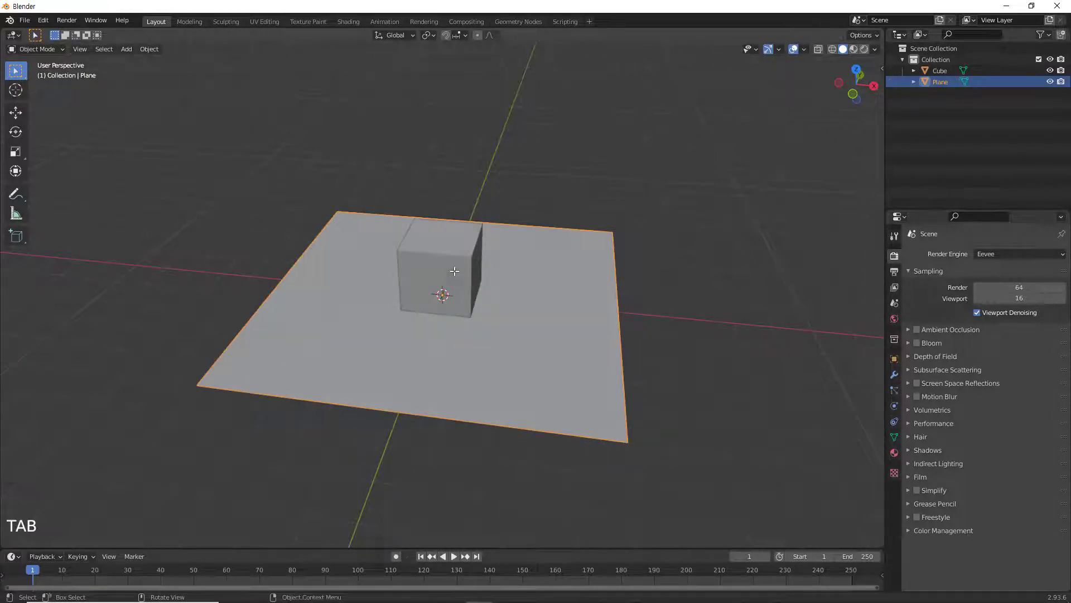
- Check the cube's vertices in Edit Mode and return to Object Mode
click(447, 253)
key(Tab)
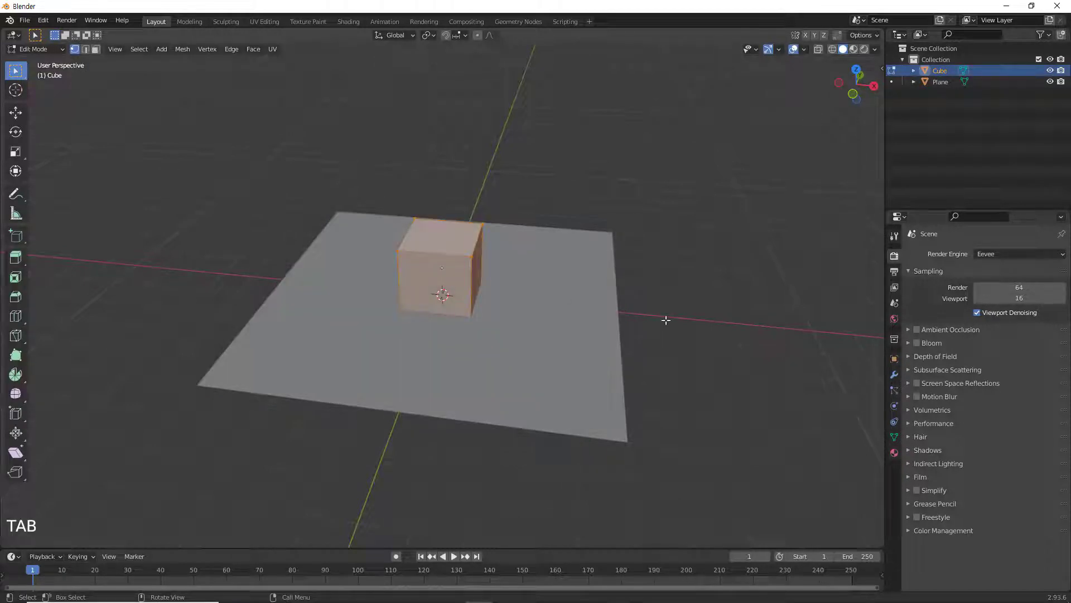
key(Tab)
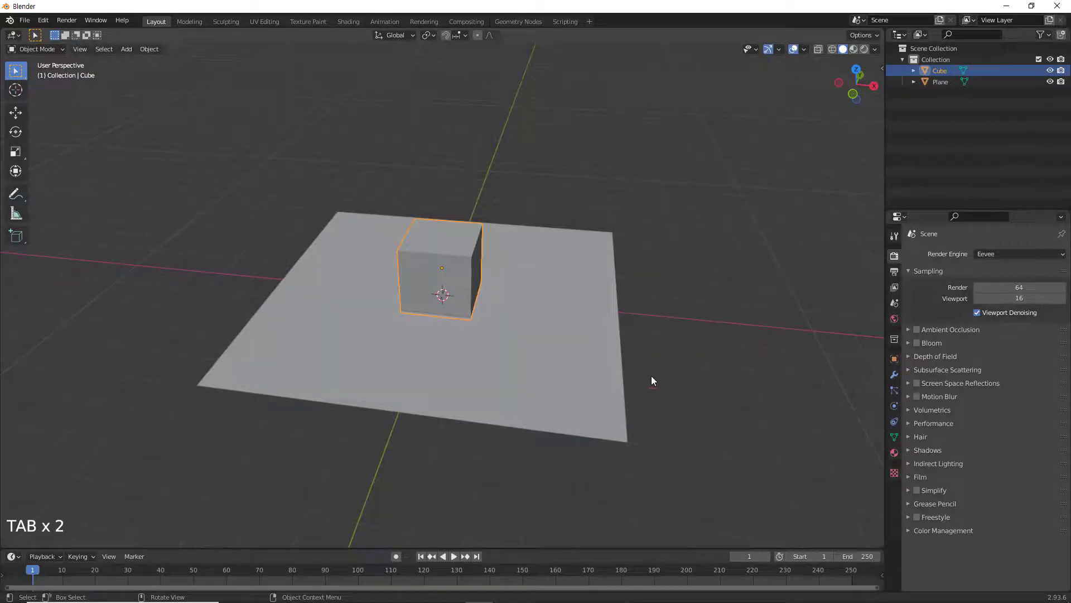
middle_drag(651, 377, 639, 370)
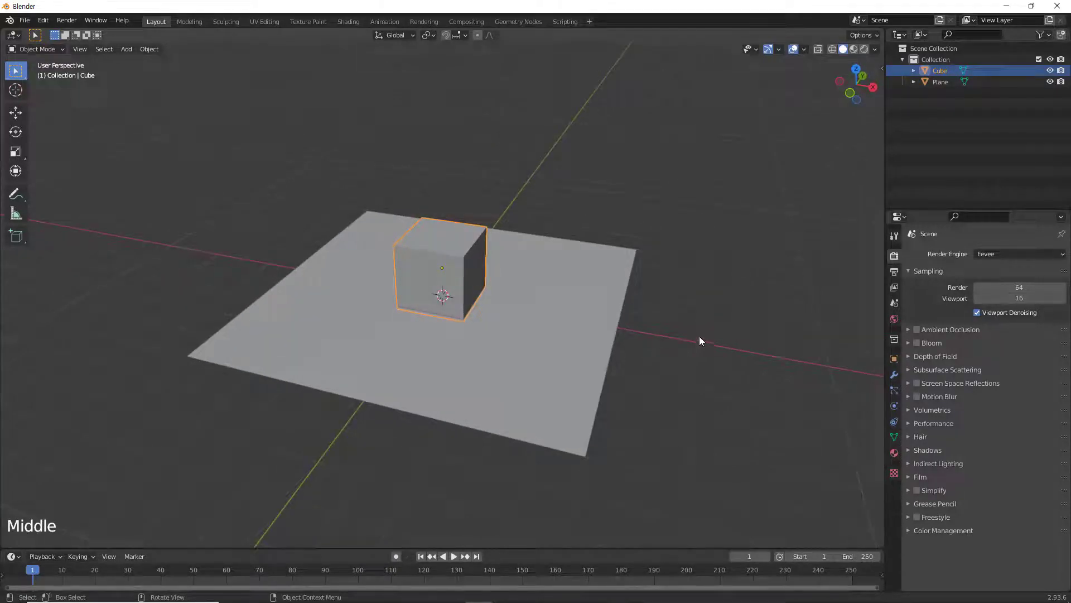
- Deselect the cube, set the snapping target to Vertex and turn snapping on
click(495, 133)
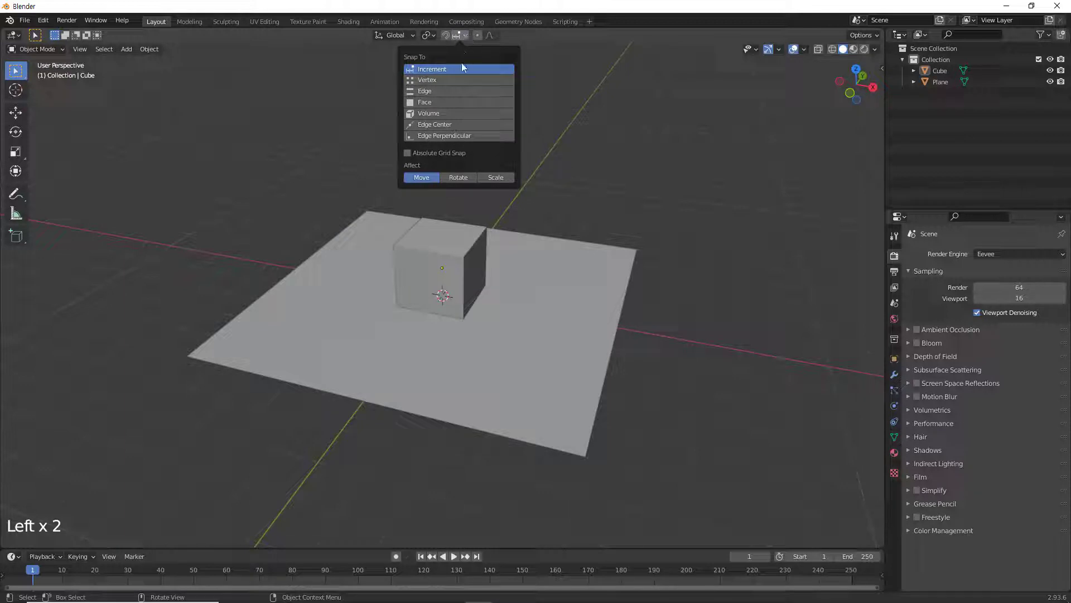
click(458, 80)
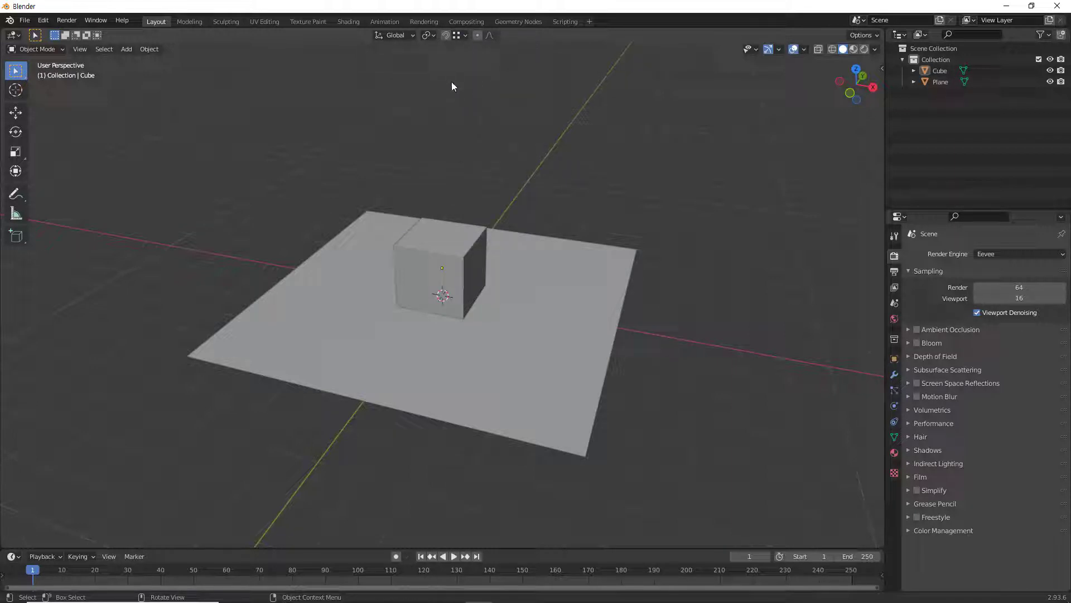
click(446, 35)
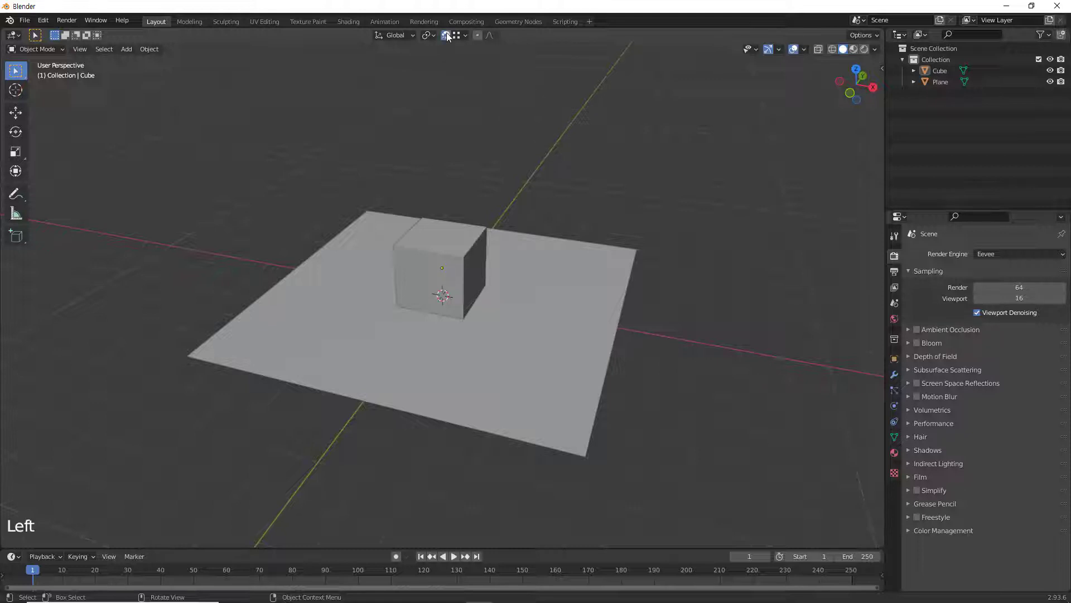
- Move the cube about -4 m in both X and Y so its bottom corner snaps to the plane's corner vertex, and inspect the alignment
click(440, 235)
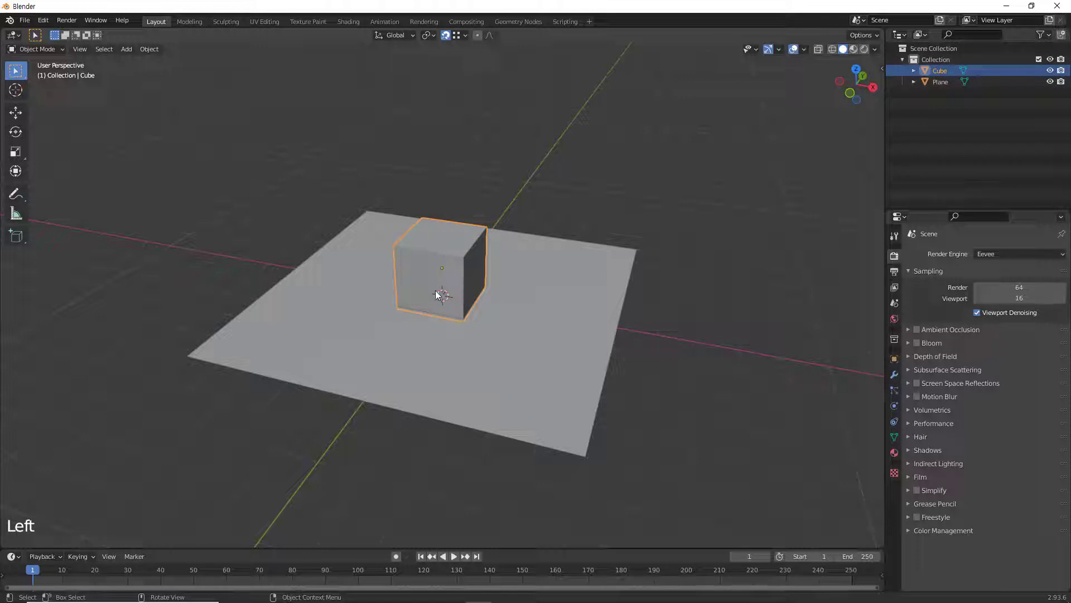
key(g)
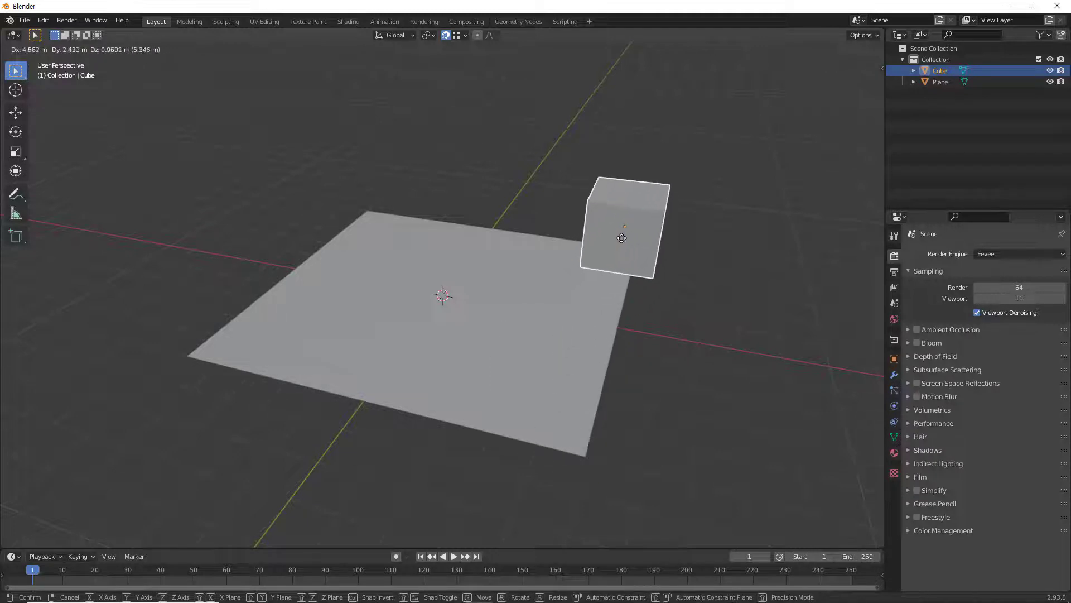
key(ctrl)
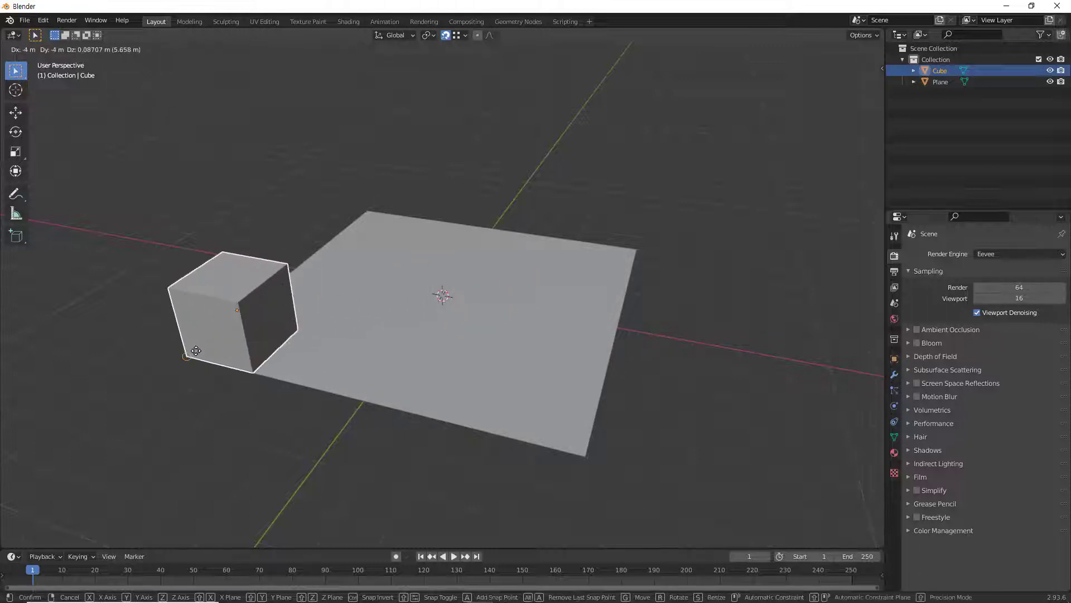
click(195, 350)
middle_drag(271, 420, 296, 370)
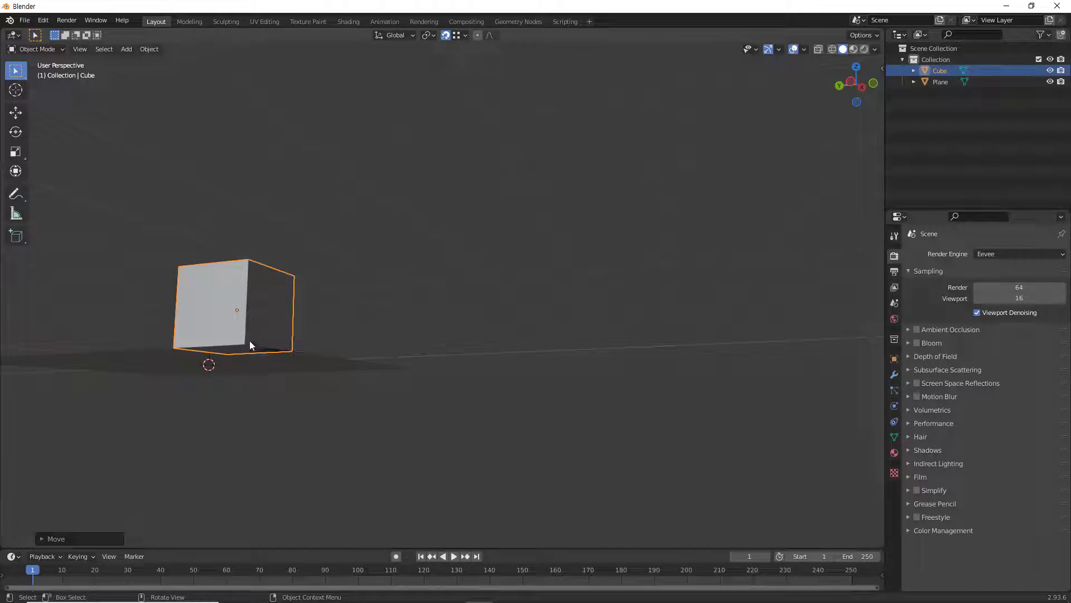
middle_drag(248, 354, 286, 394)
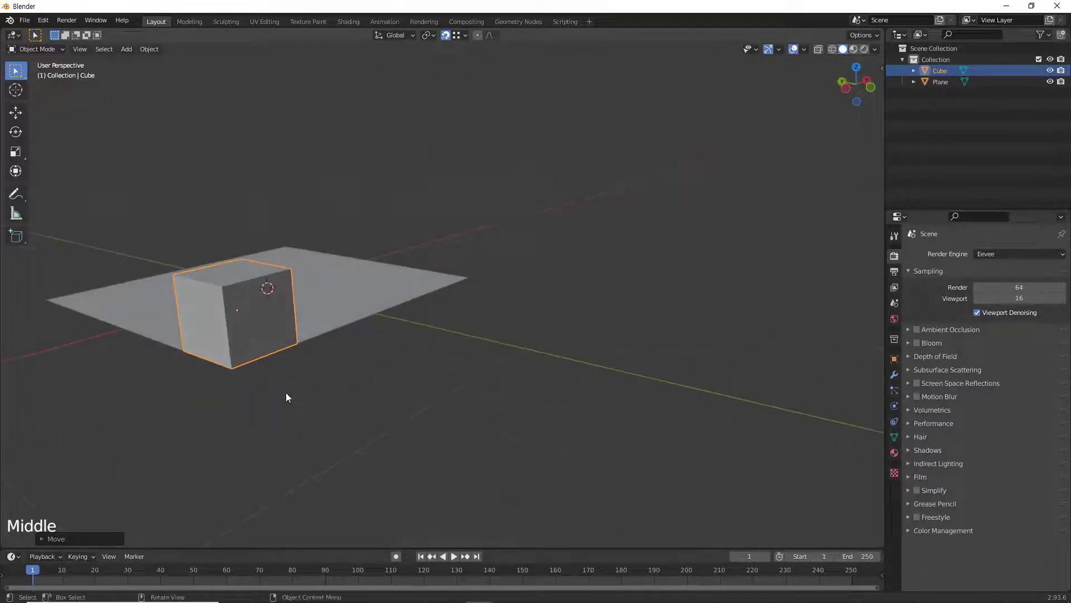
middle_drag(509, 383, 328, 329)
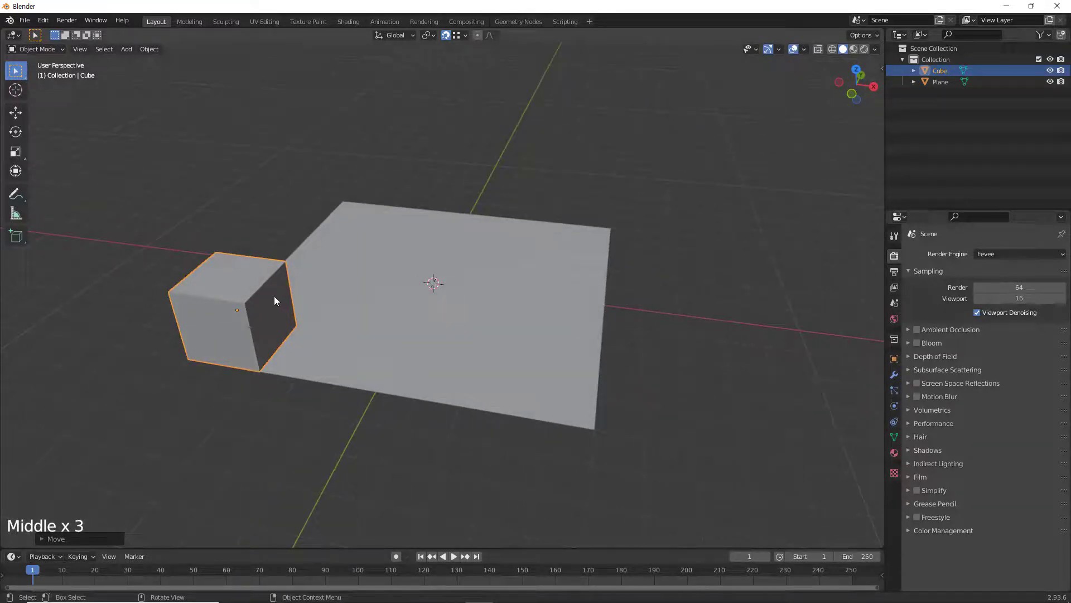
- Duplicate the cube in place and move the copy along the Y axis with the Move tool, leaving a gap between the cubes
click(233, 274)
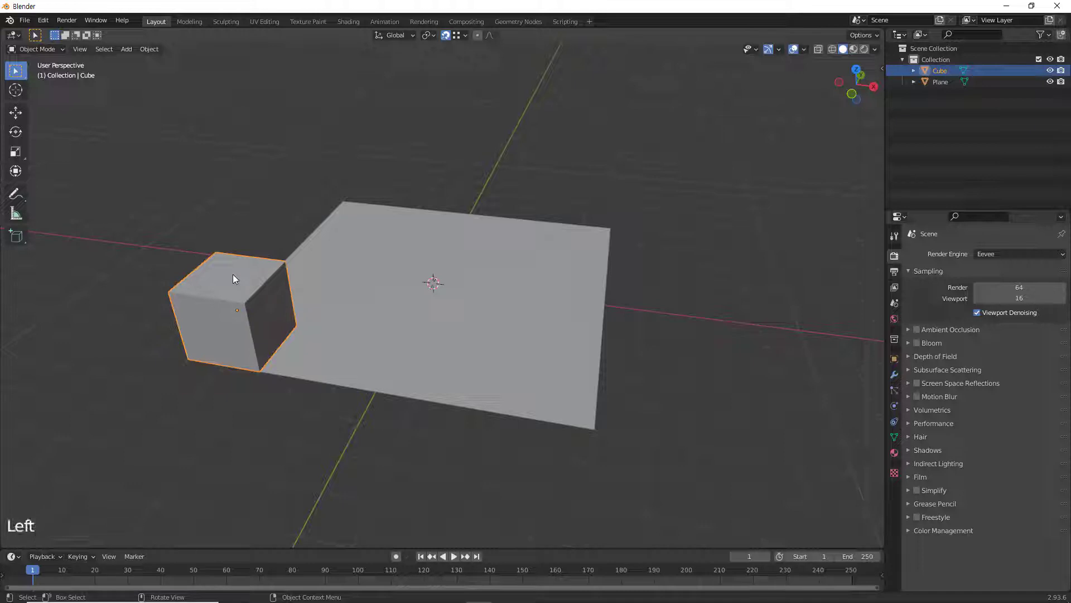
middle_drag(409, 371, 313, 355)
key(shift+d)
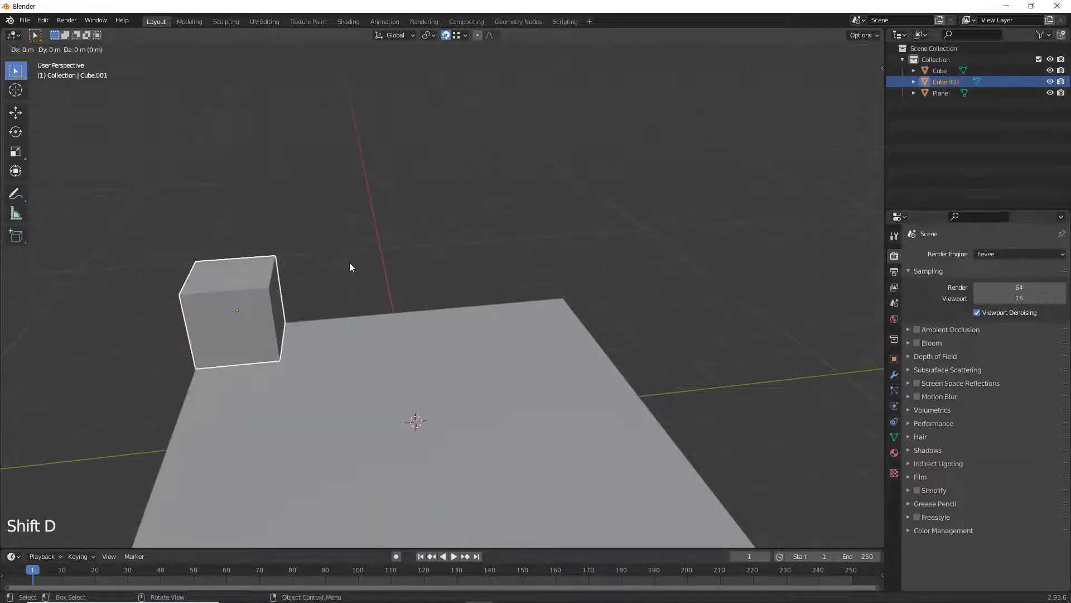
click(386, 260)
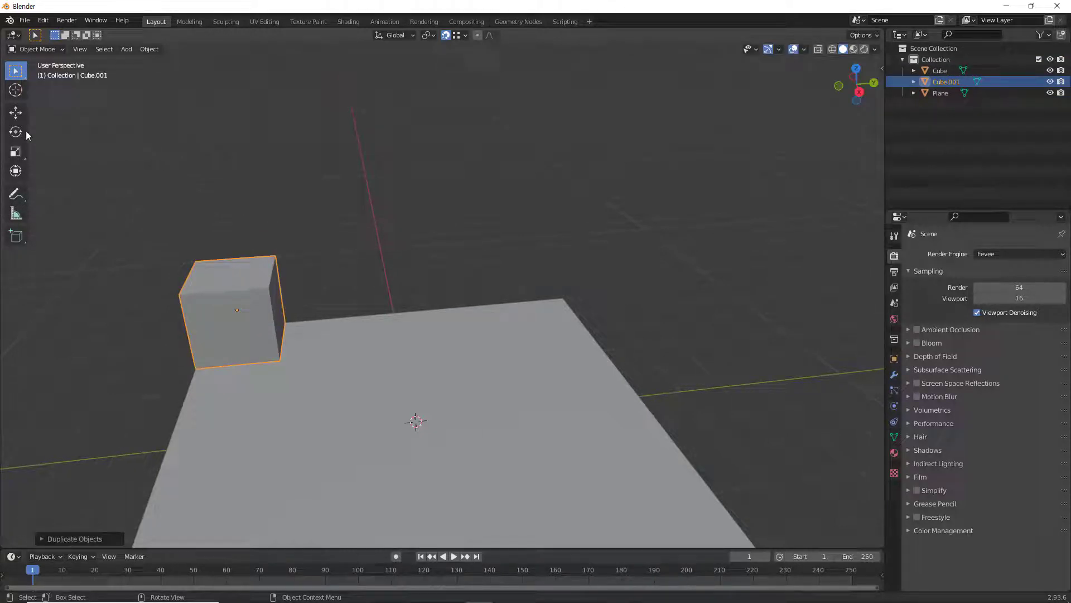
click(16, 113)
drag(284, 311, 444, 298)
click(569, 156)
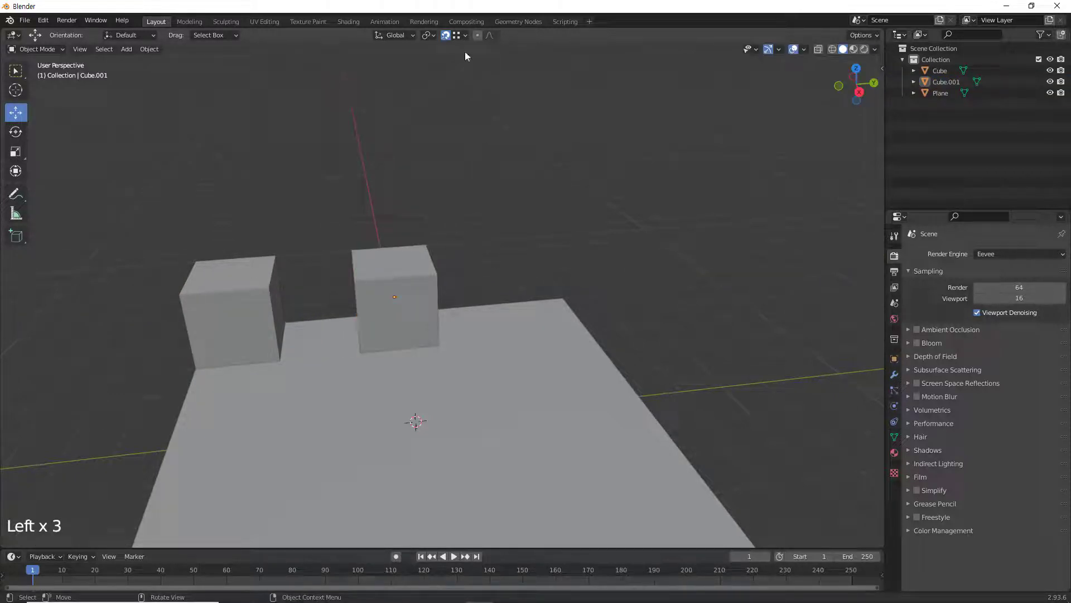
- Set Snap With to Center, select both cubes and snap their shared center to one plane corner and across to an adjacent corner
click(467, 36)
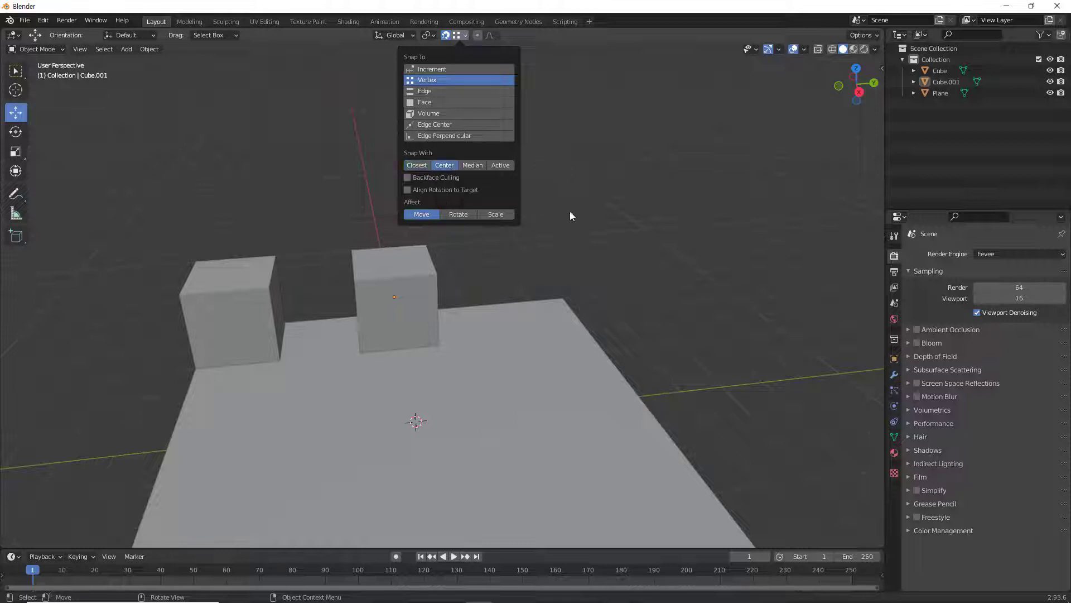
click(226, 291)
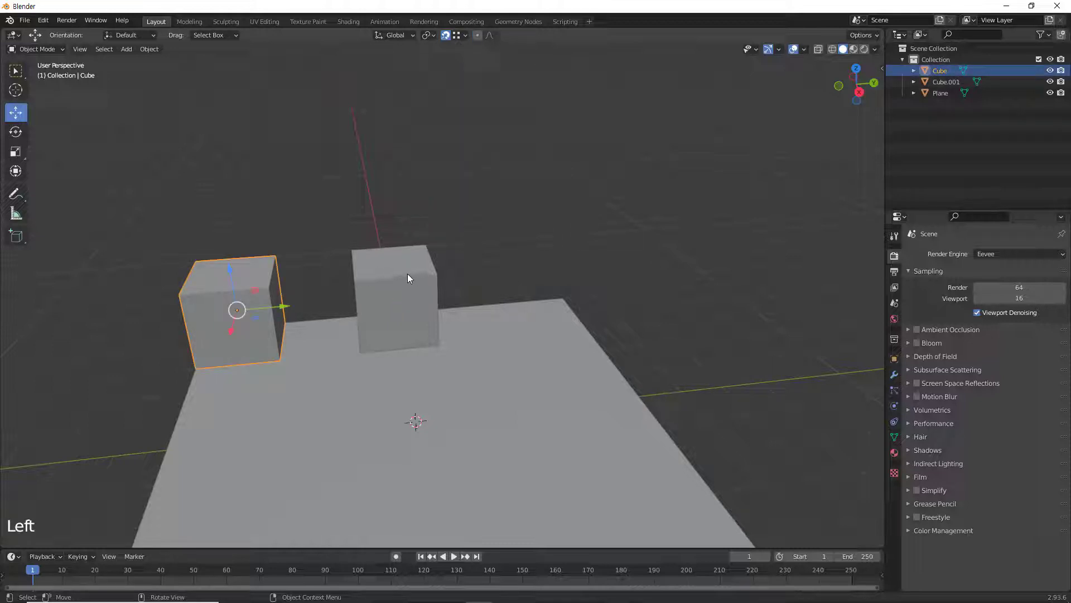
shift+click(405, 277)
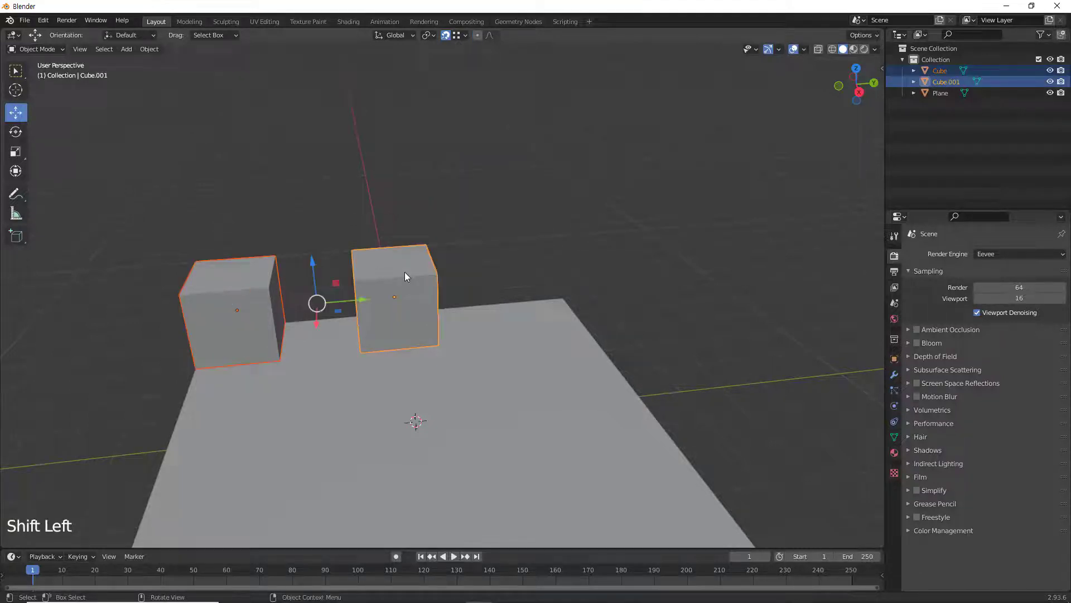
middle_drag(517, 236, 546, 223)
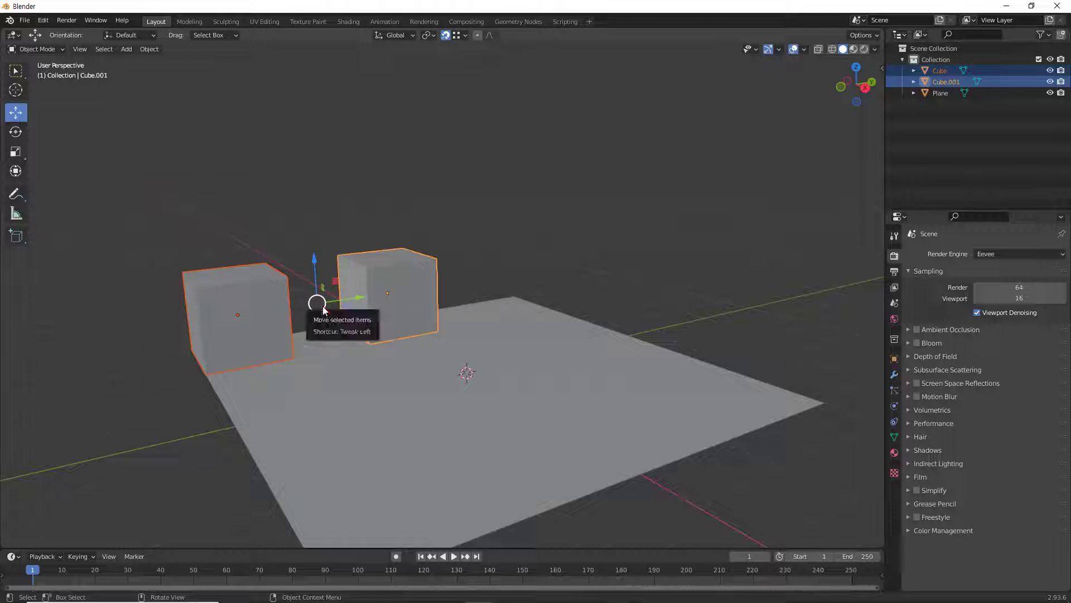
drag(318, 304, 513, 295)
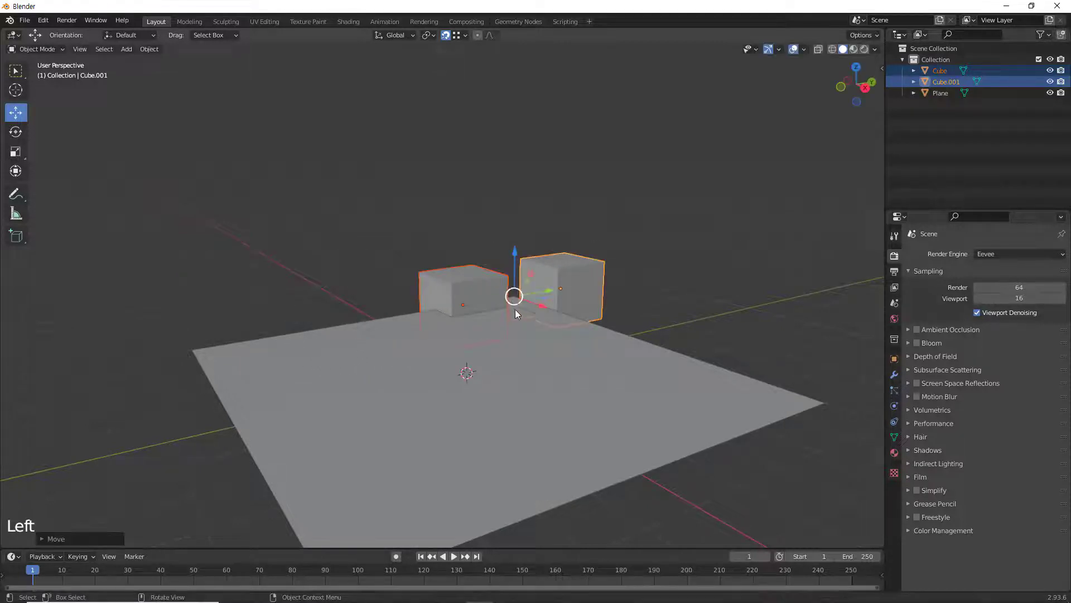
middle_drag(599, 322, 514, 297)
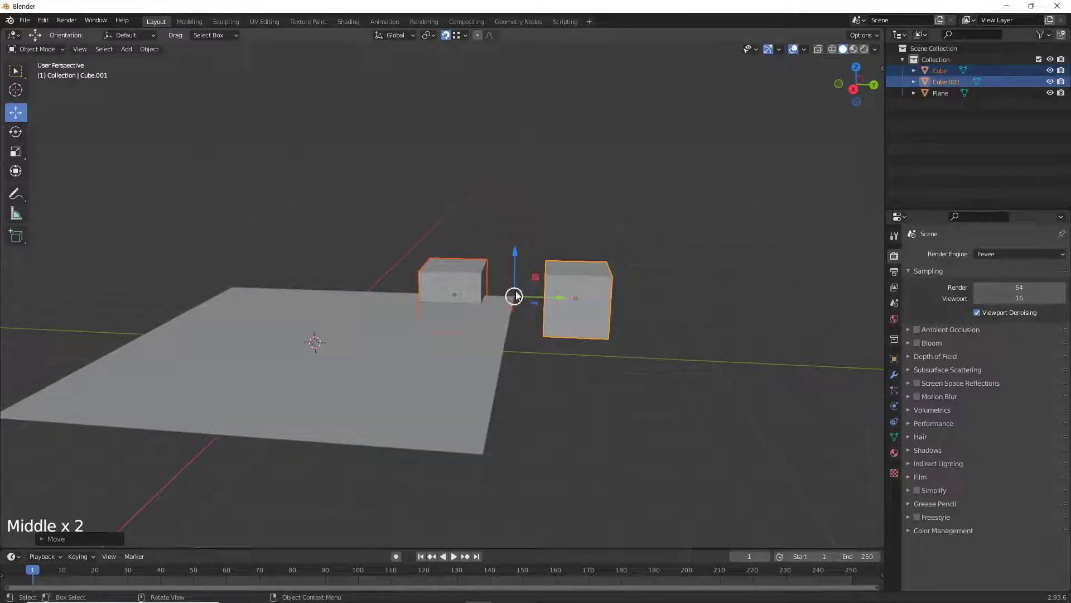
drag(514, 296, 231, 288)
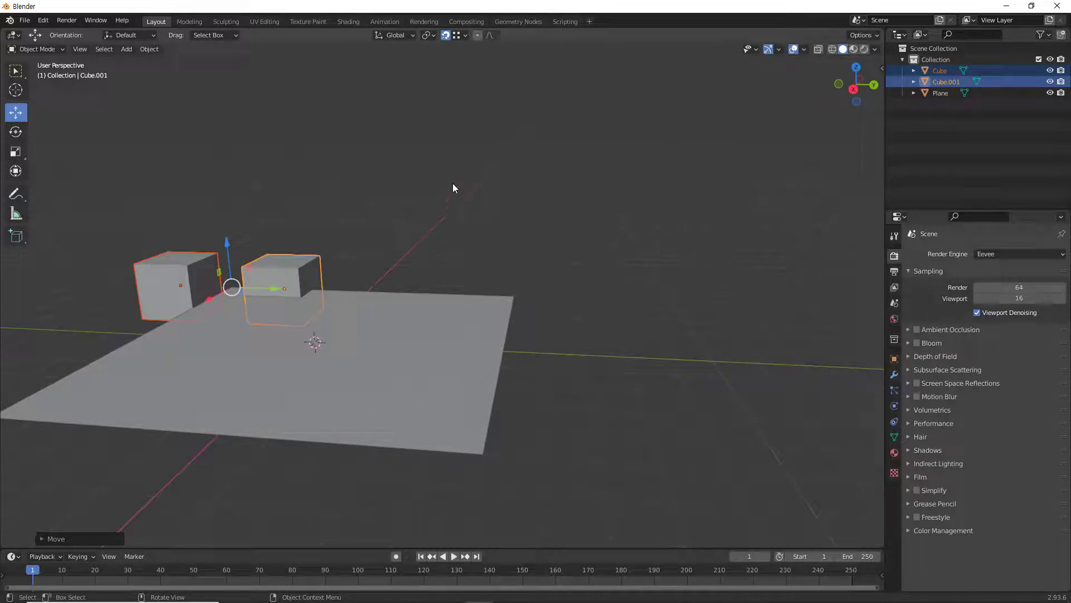
click(466, 36)
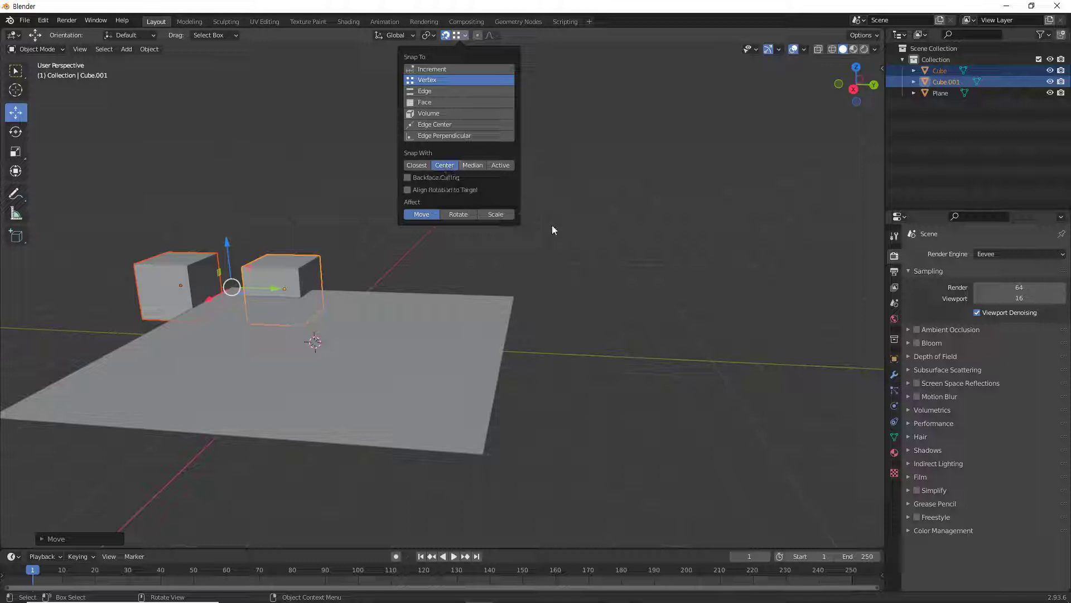
click(575, 233)
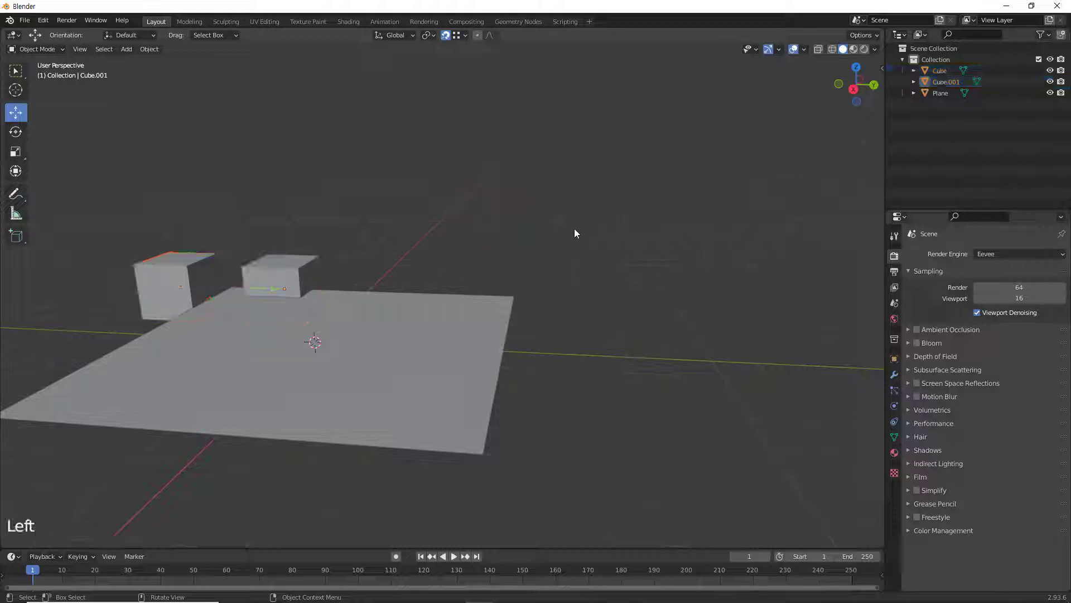
click(190, 267)
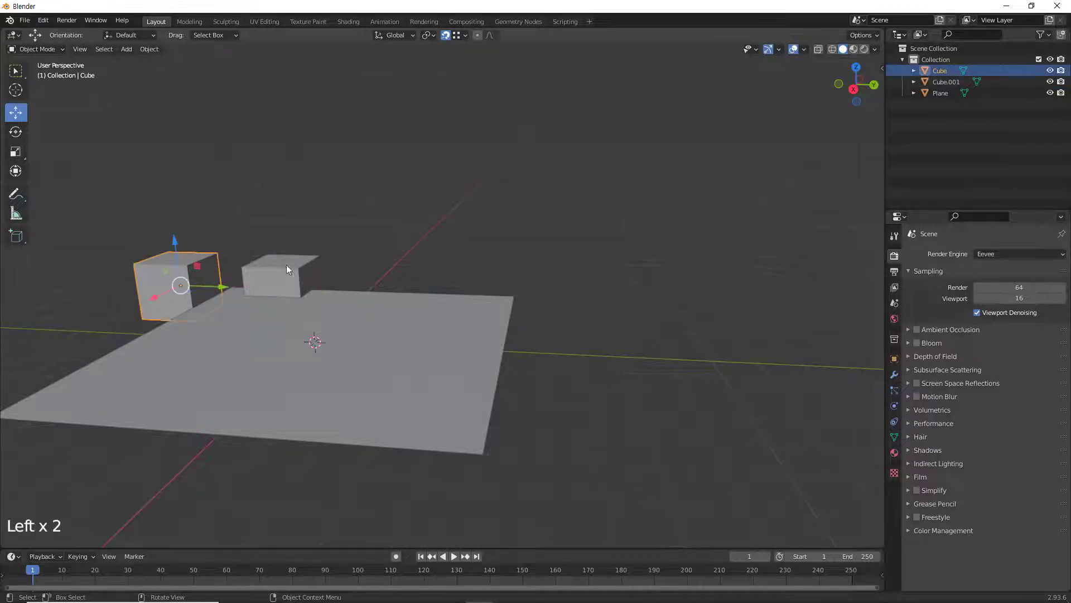
shift+click(286, 265)
click(461, 90)
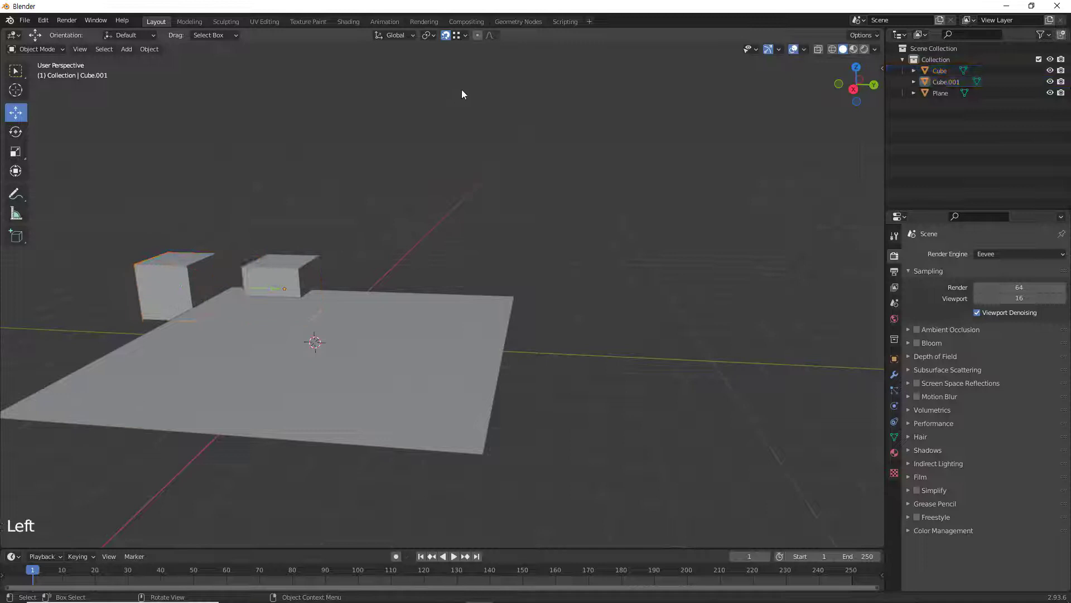
- Set Snap With to Median, select both cubes and move them together away from their plane corner to the plane's opposite side
click(467, 35)
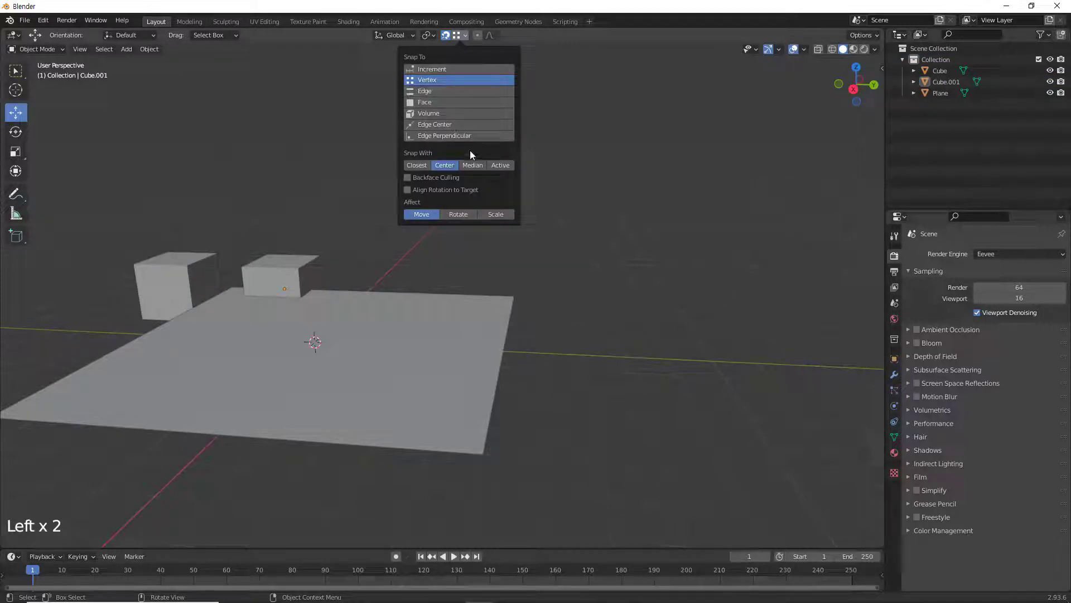
click(473, 165)
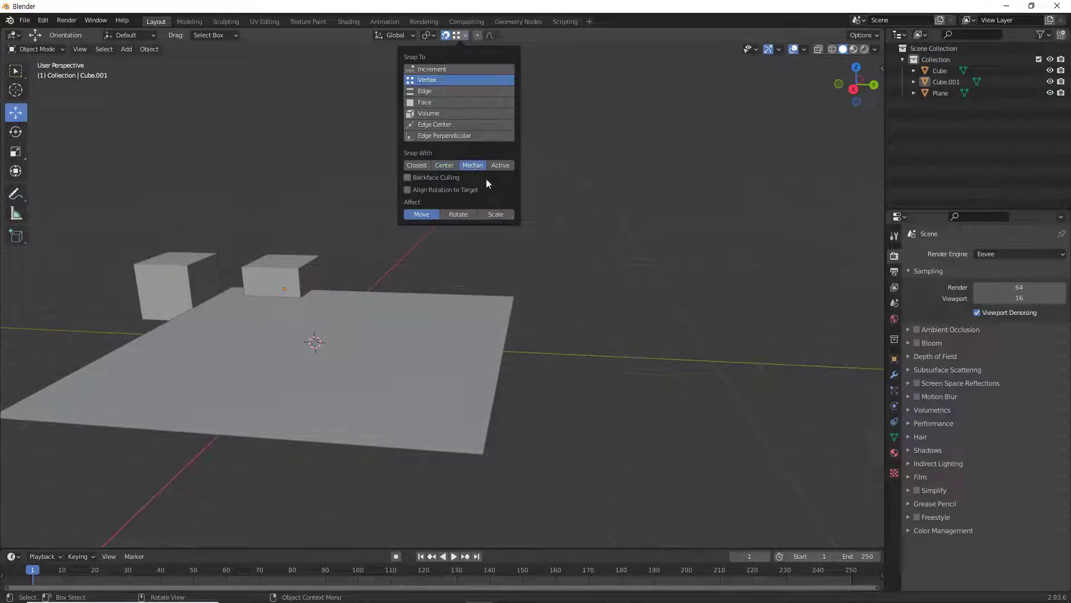
click(195, 276)
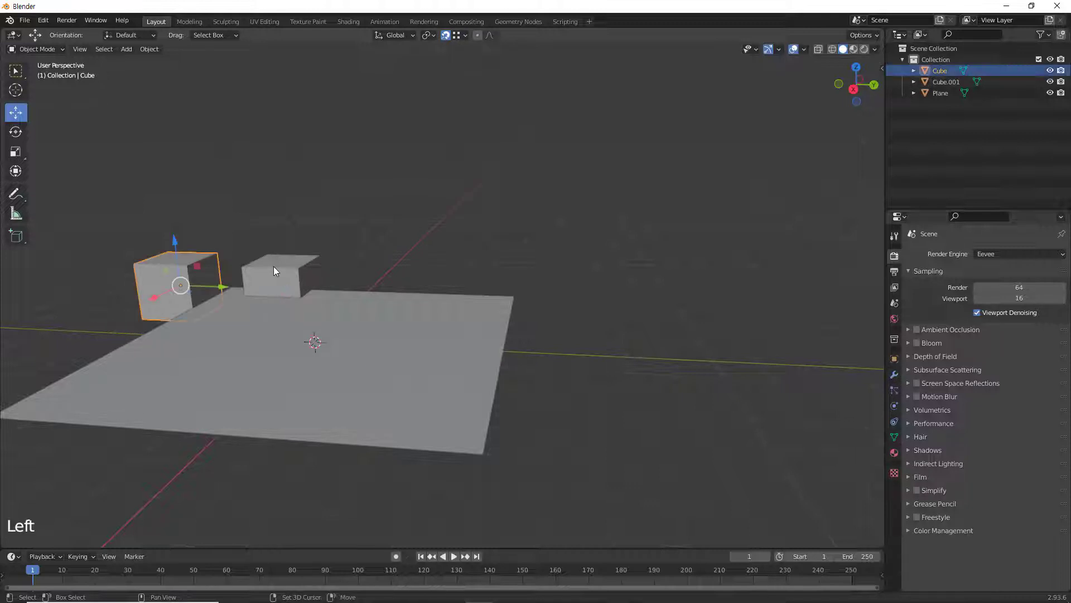
shift+click(288, 269)
middle_drag(379, 229, 436, 245)
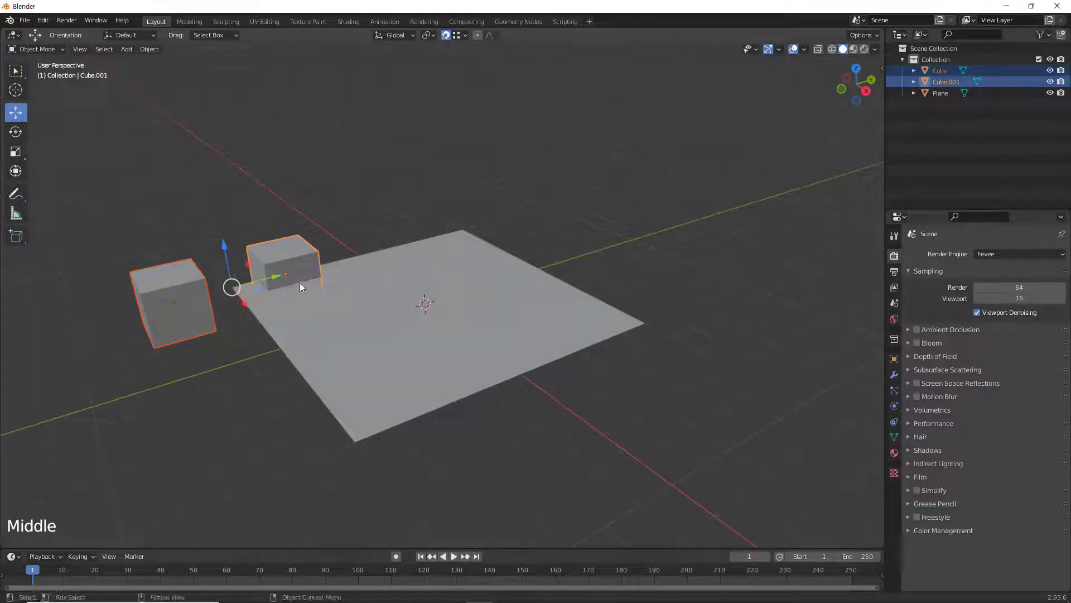
drag(229, 283, 595, 144)
middle_drag(652, 223, 623, 266)
- Duplicate the cube farther from the plane in place and move the copy along the X axis, clear of the other cubes
click(670, 133)
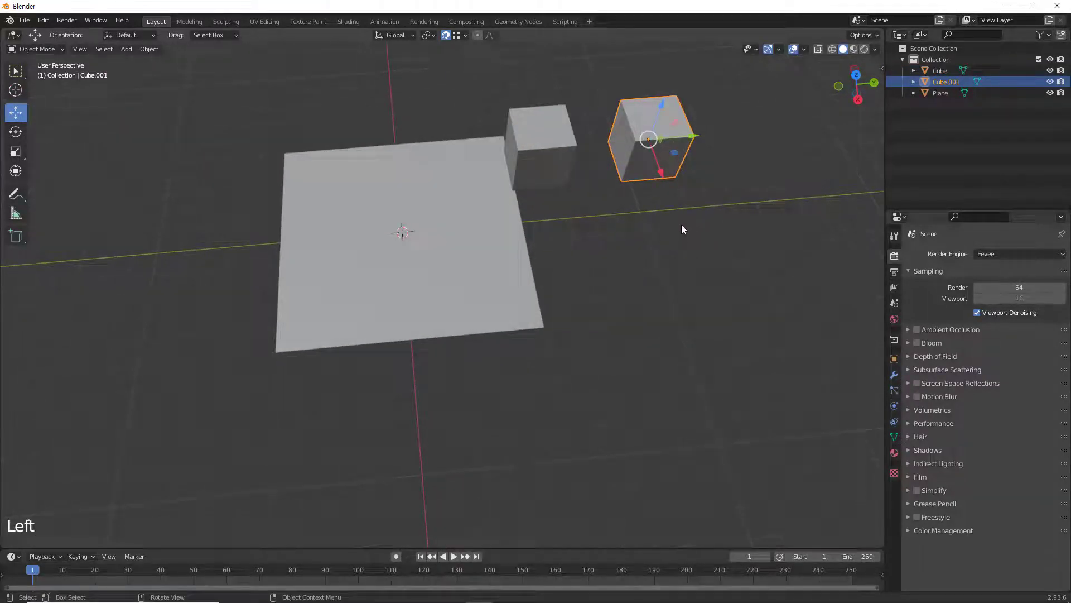
key(shift+d)
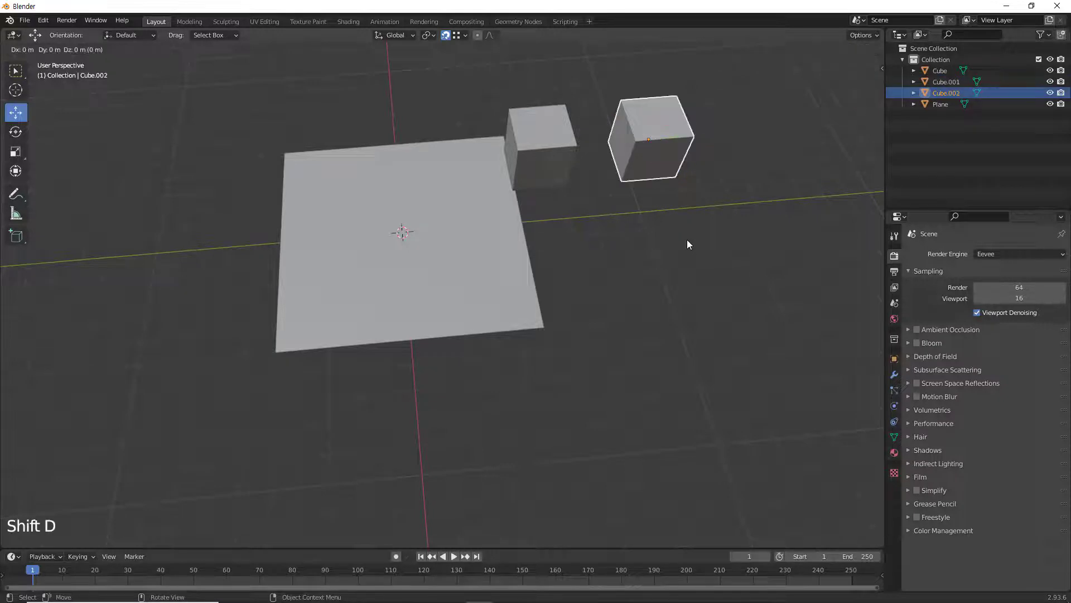
right_click(691, 256)
drag(663, 178, 722, 352)
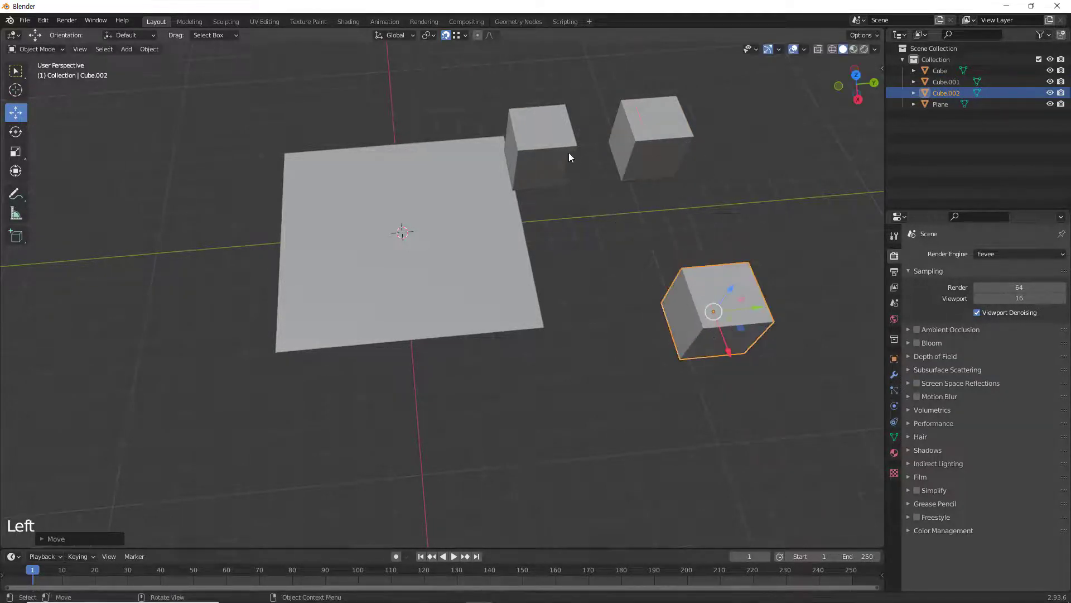
- Select all three cubes with the newest copy as the active object, and set the transform pivot point to Median Point
click(569, 156)
shift+click(648, 112)
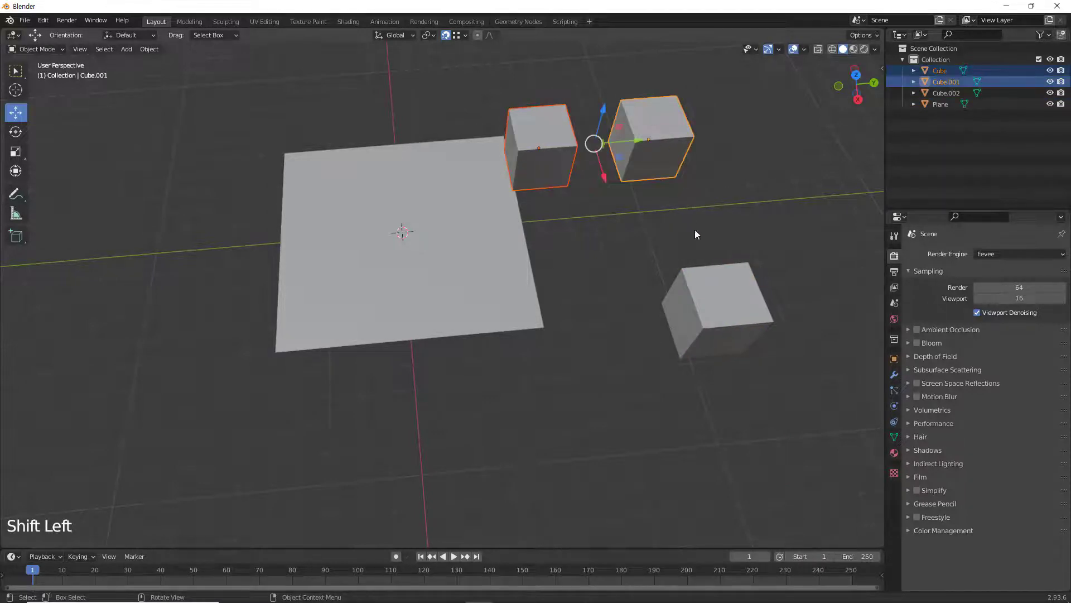
click(709, 278)
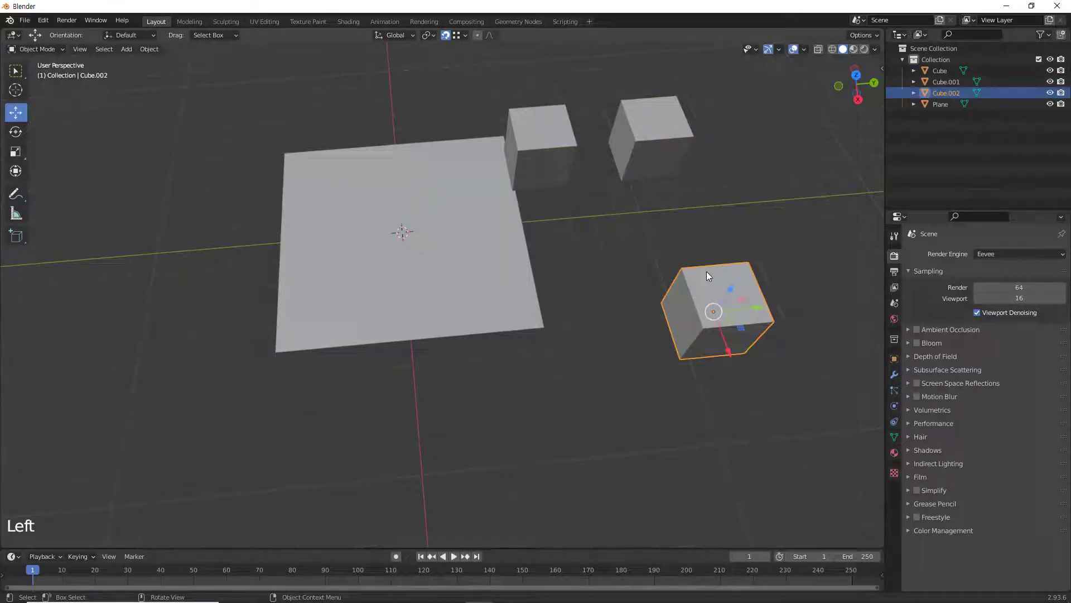
click(633, 220)
click(567, 139)
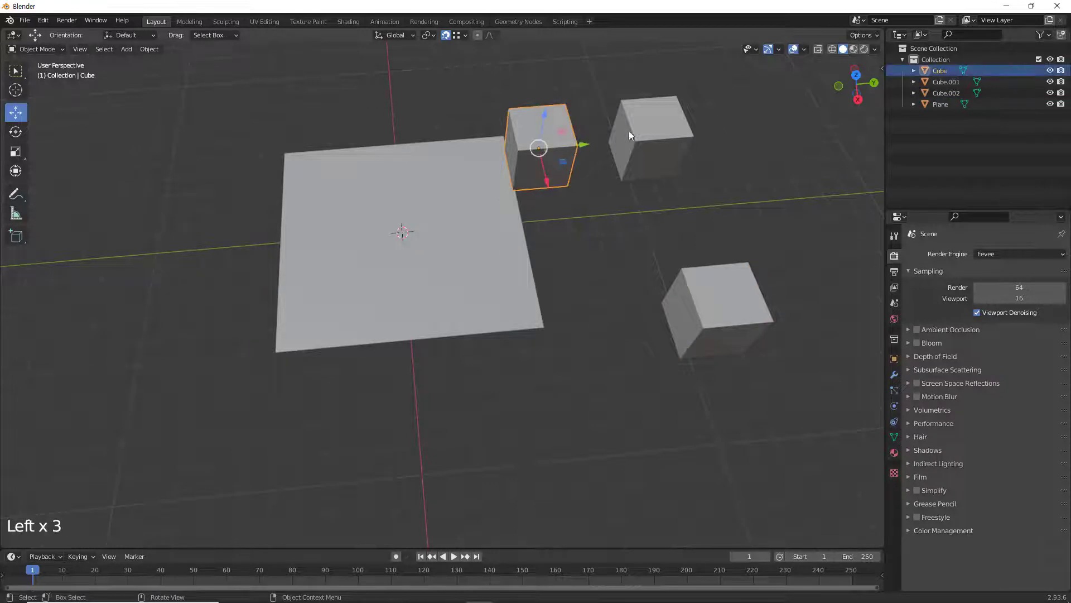
shift+click(639, 123)
shift+click(696, 275)
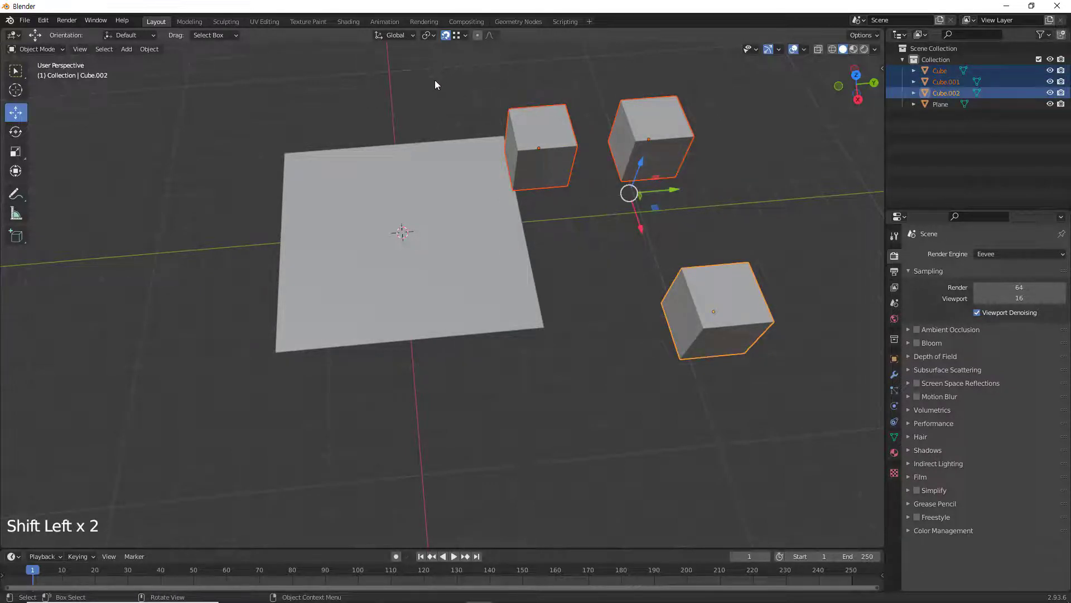
click(434, 34)
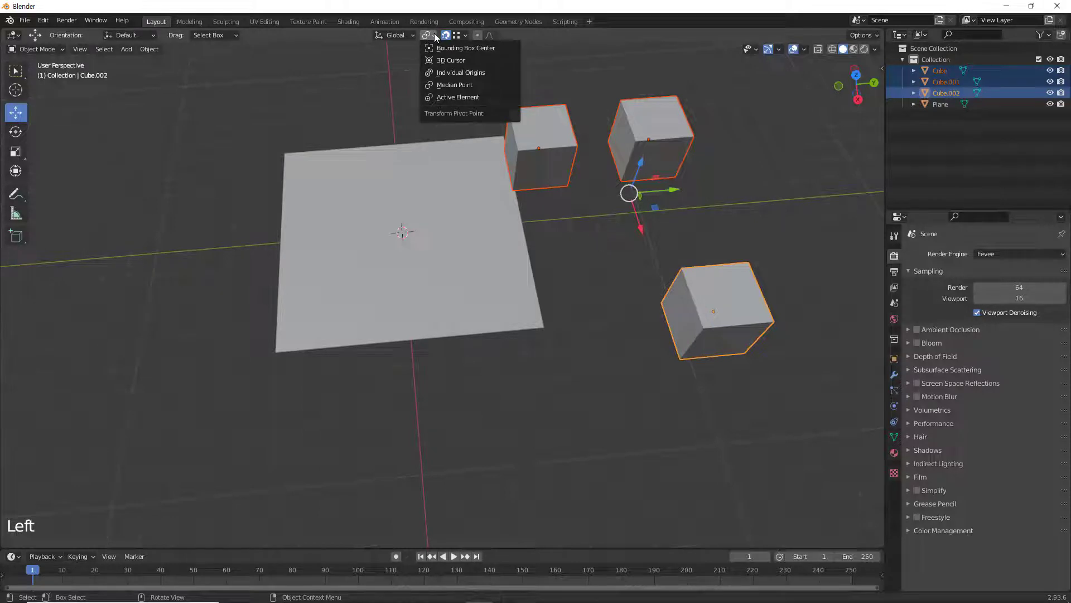
click(451, 85)
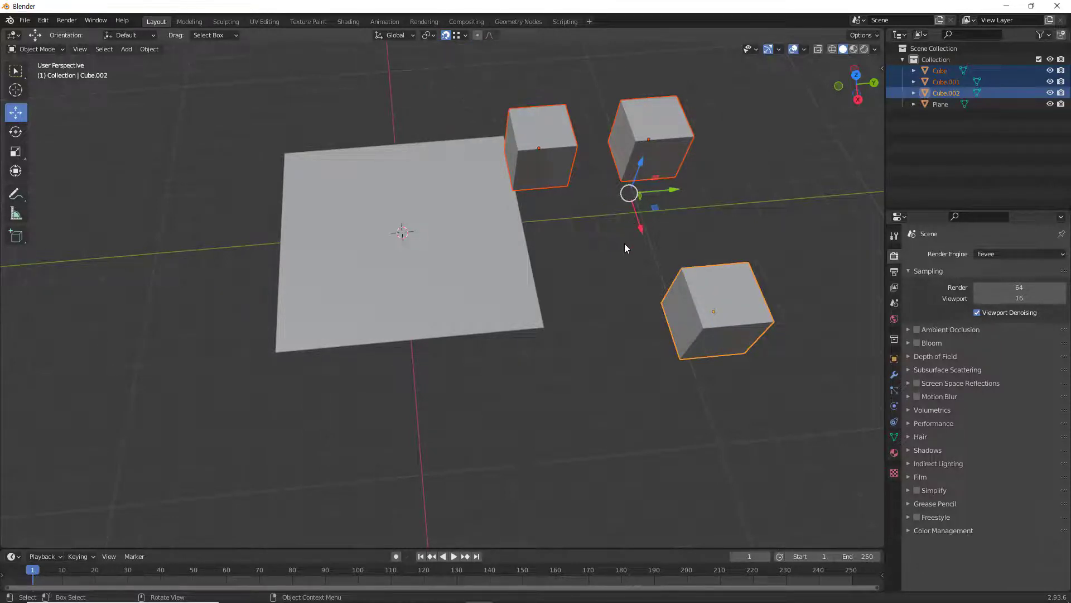
- Snap the median point of the three cubes to the plane's nearest corner vertex and inspect the alignment
middle_drag(625, 248, 632, 214)
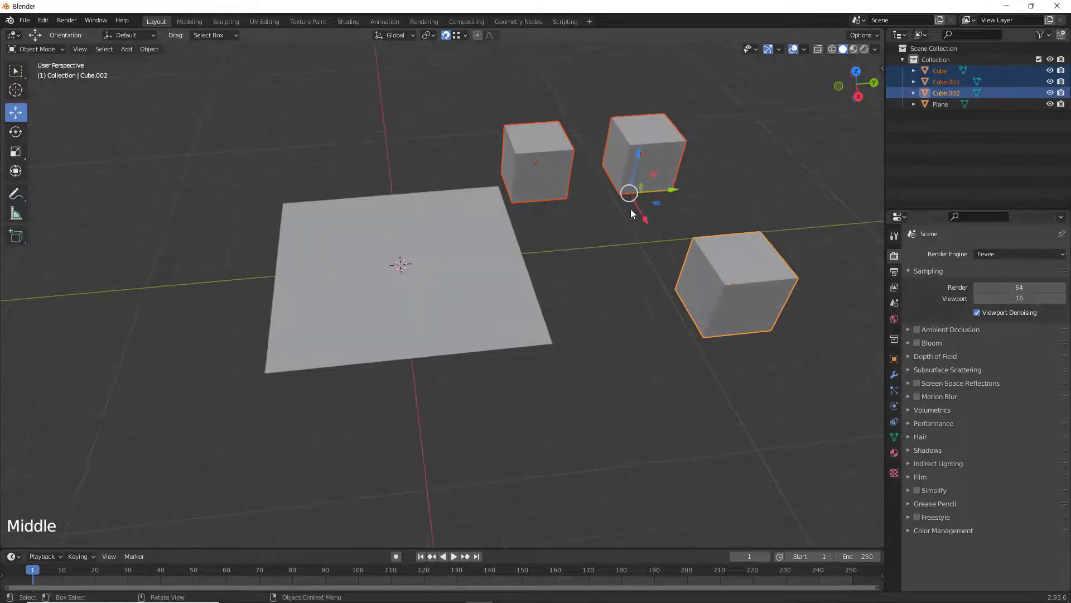
drag(629, 193, 545, 338)
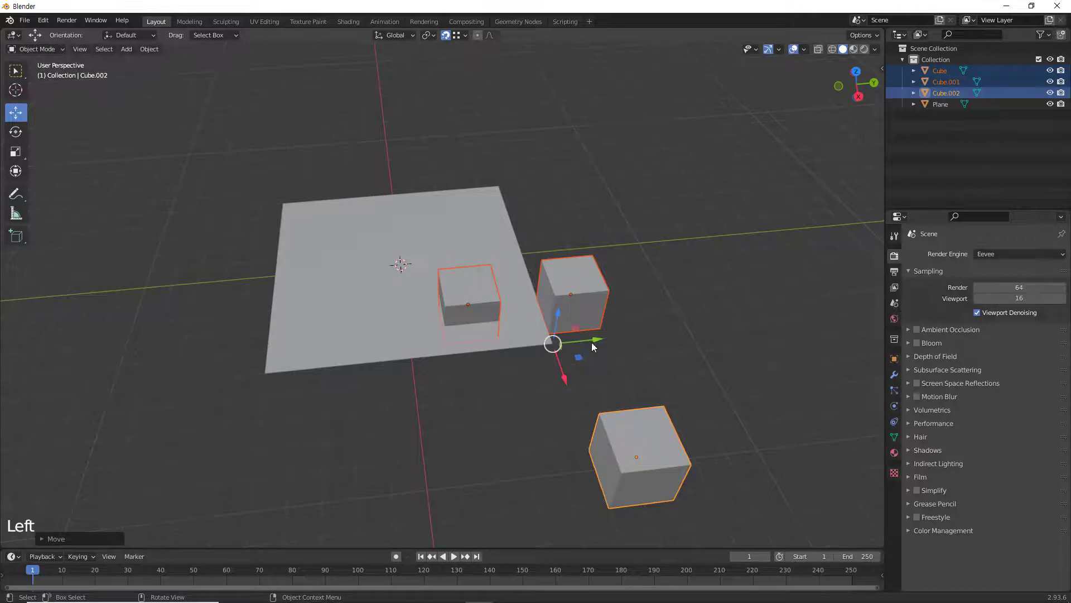
mouse_move(592, 347)
middle_down()
mouse_move(650, 291)
mouse_move(661, 293)
mouse_move(579, 347)
middle_up()
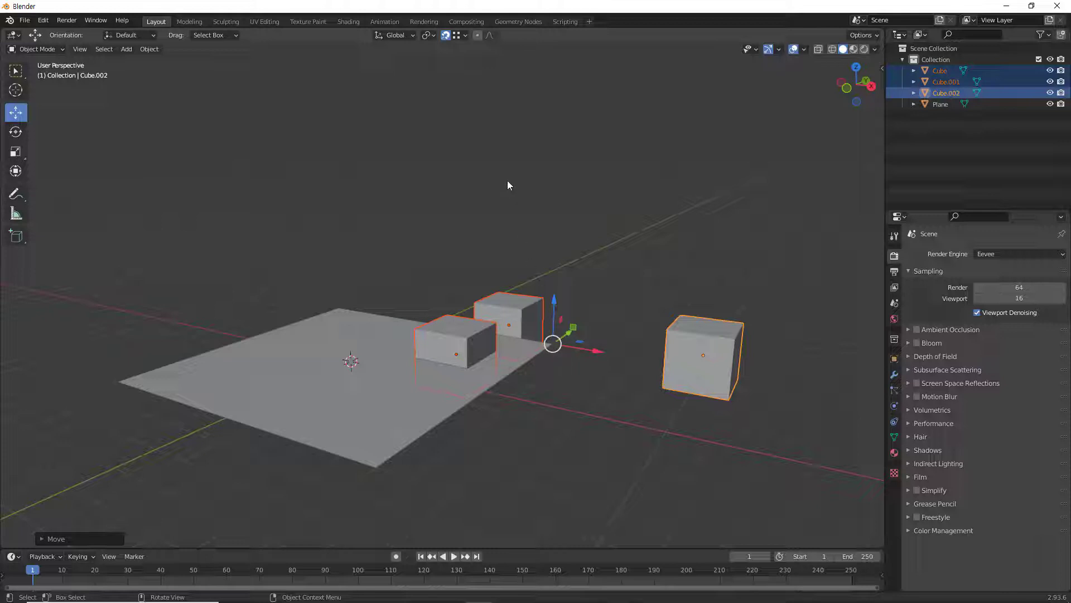
- Set Snap With to Active and deselect the cubes
click(465, 36)
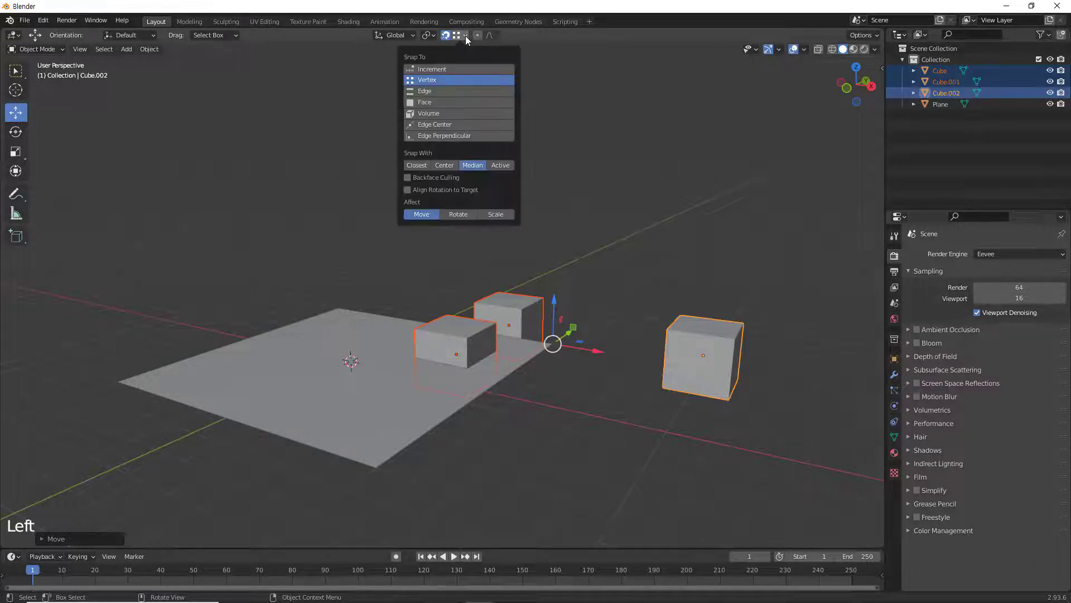
click(501, 166)
click(606, 162)
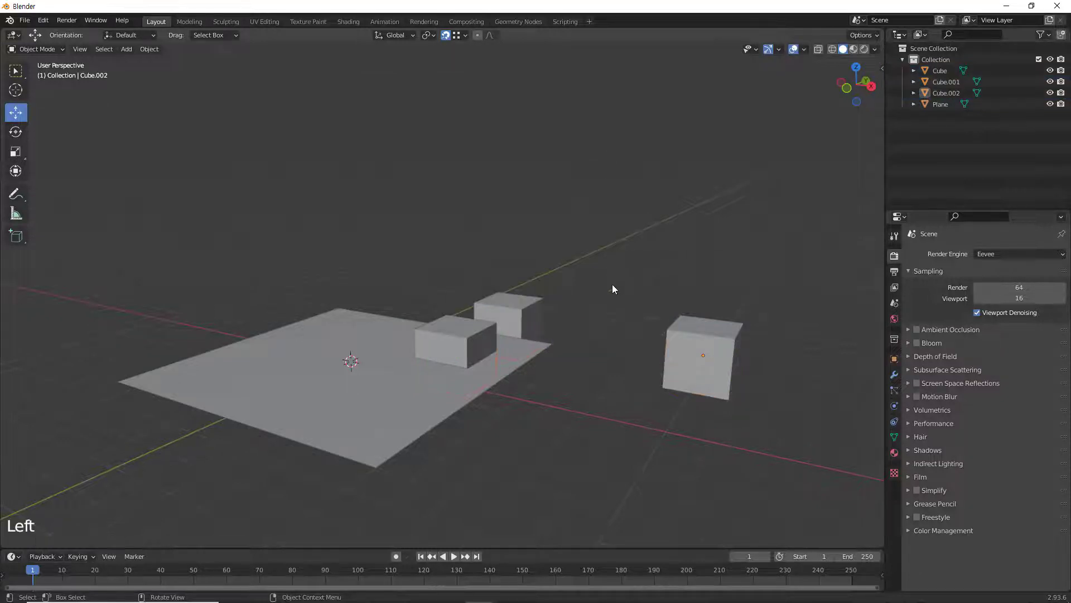
- Select all three cubes, adding the separate one last as active, and set the transform pivot point to Active Element
click(470, 335)
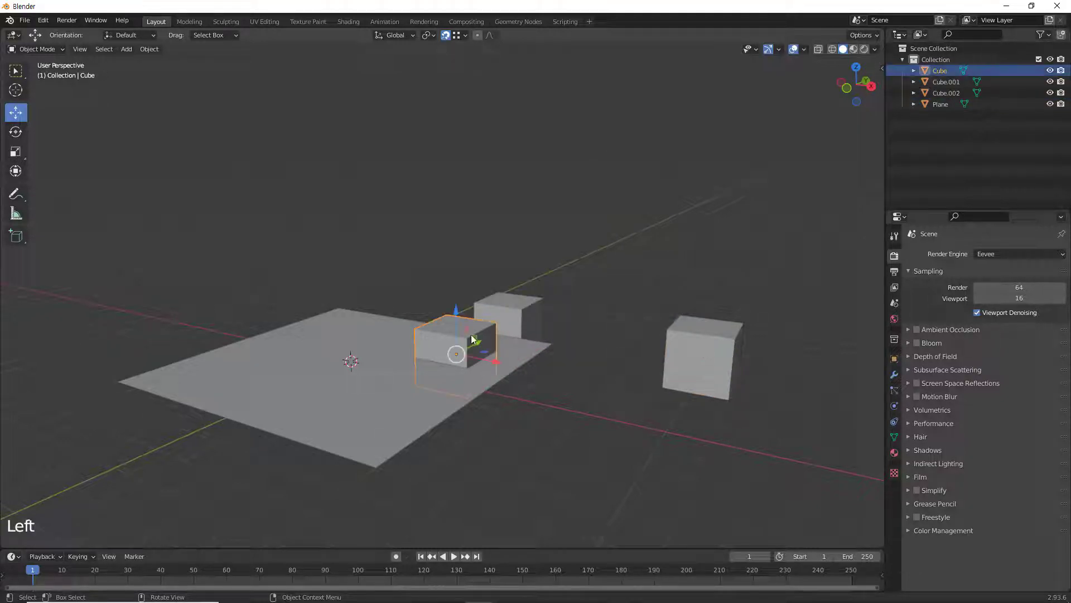
shift+click(523, 307)
shift+click(685, 332)
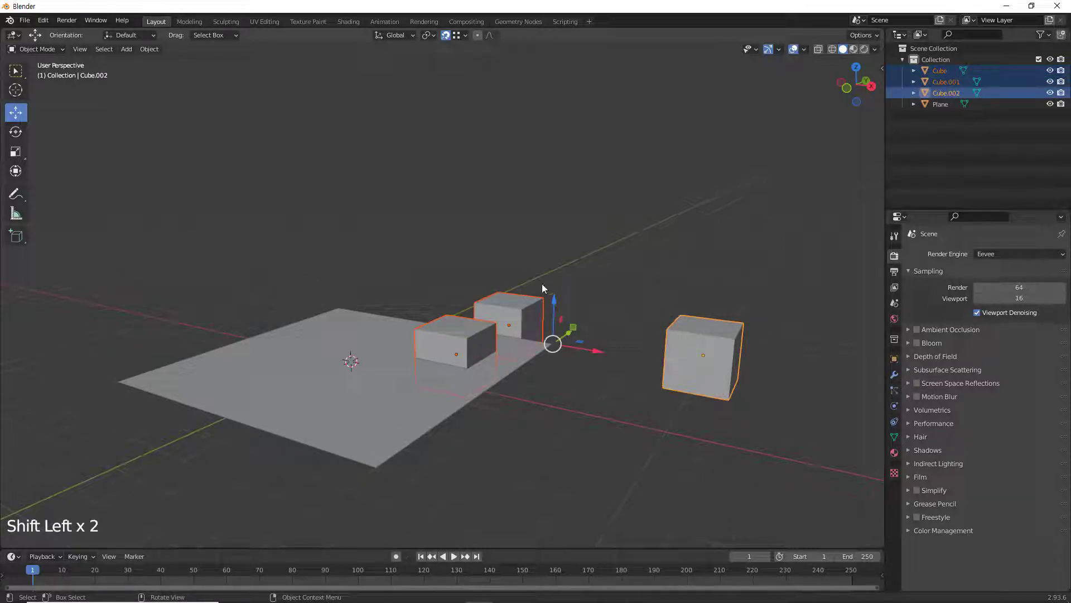
click(434, 36)
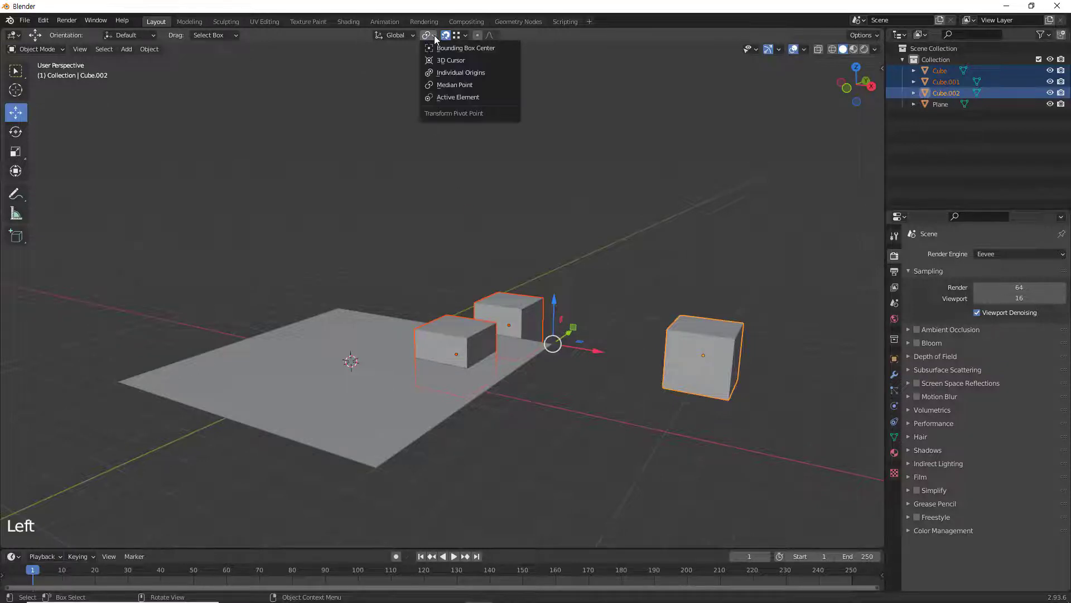
click(447, 98)
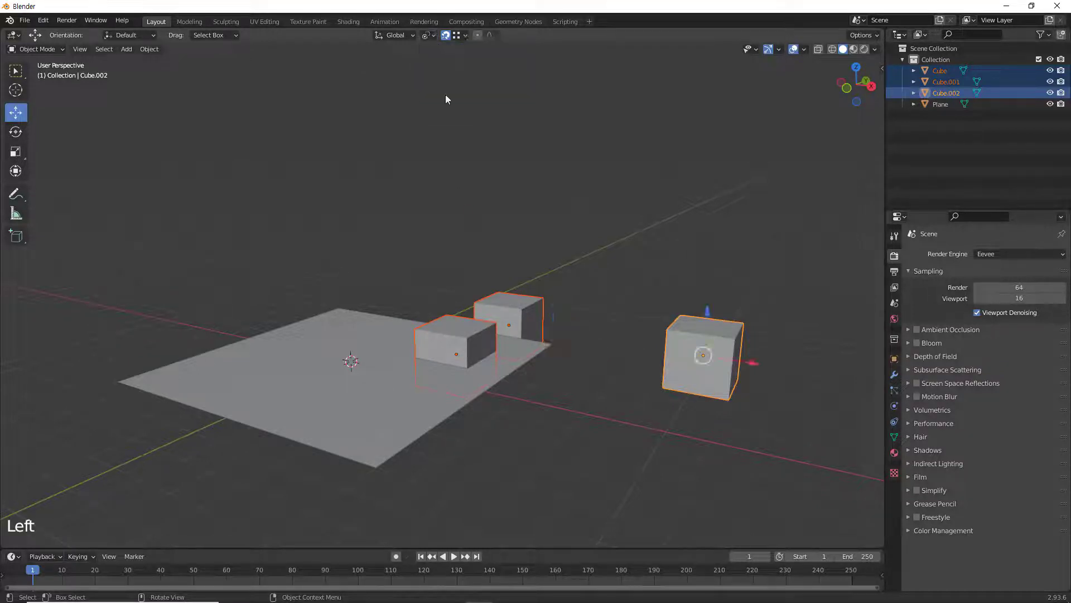
- Snap the active cube's center to the plane's corner vertex, then move the three cubes together off the plane
middle_drag(651, 305, 607, 315)
drag(693, 399, 555, 342)
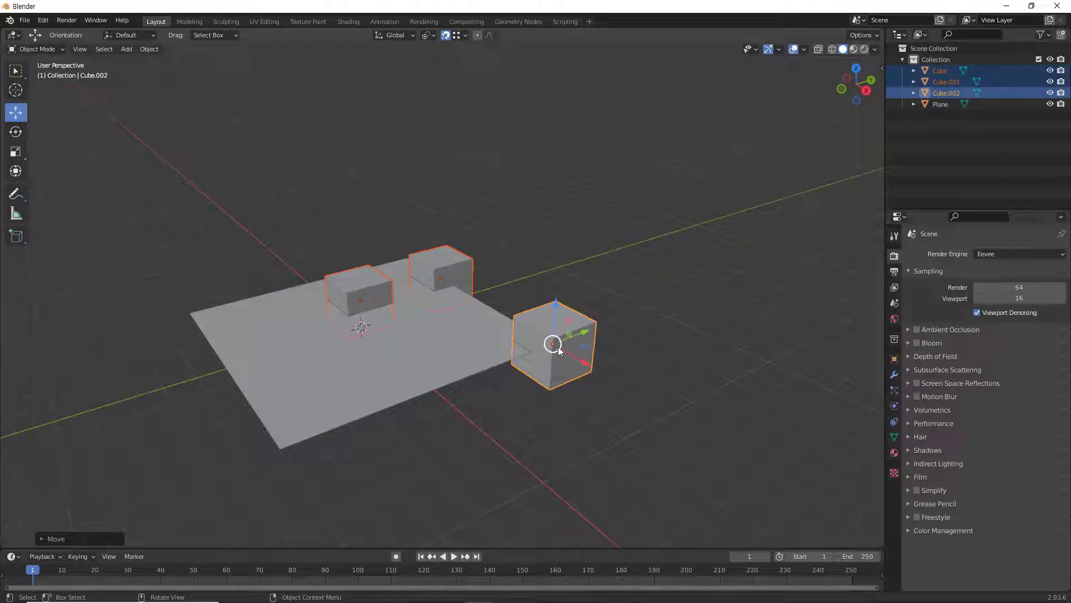
drag(553, 345, 680, 250)
- Switch the snapping target to Edge and then to Face, and deselect the cubes
click(466, 36)
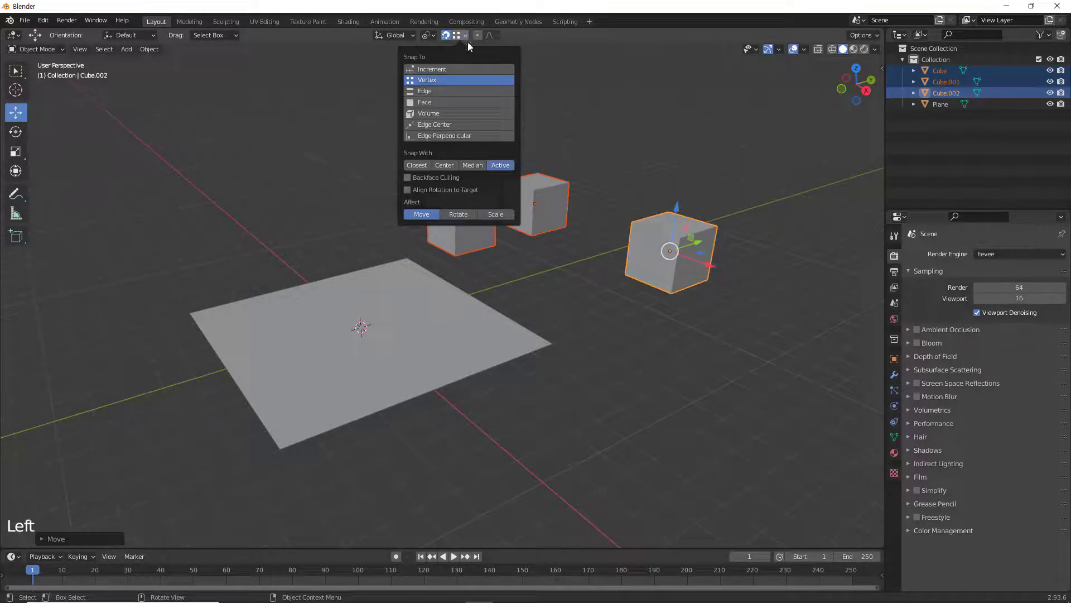
click(455, 90)
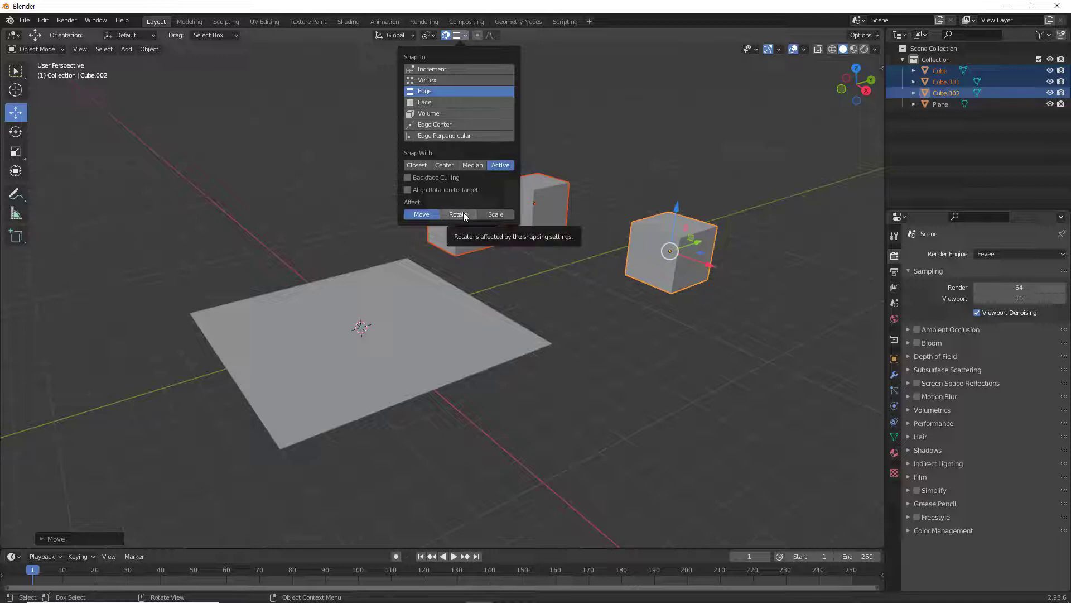
click(439, 101)
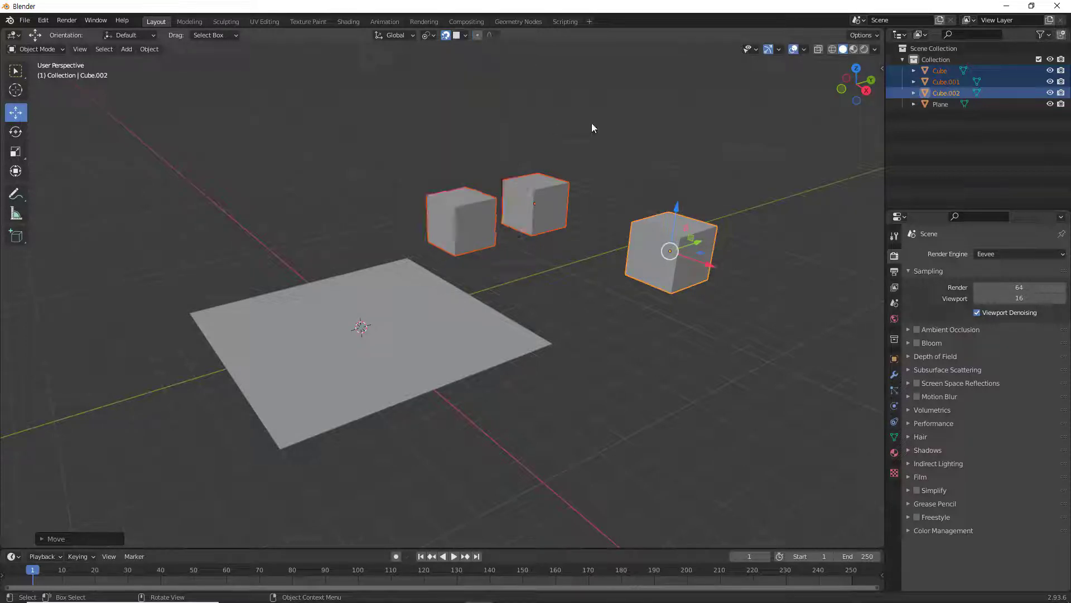
click(435, 36)
mouse_move(462, 37)
click(598, 152)
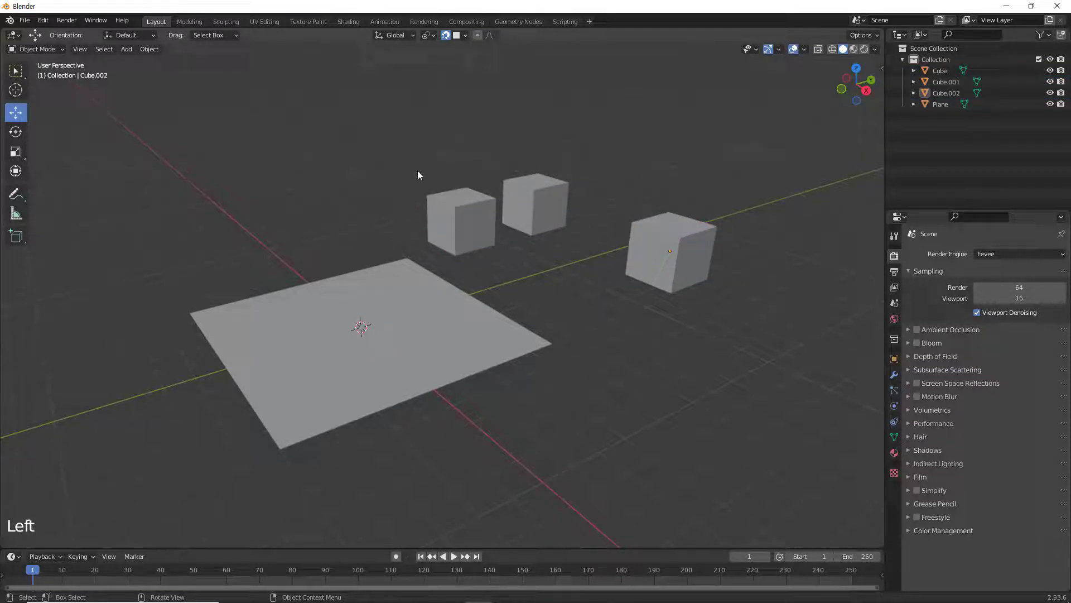
- Delete the plane and all three cubes to empty the scene
click(400, 316)
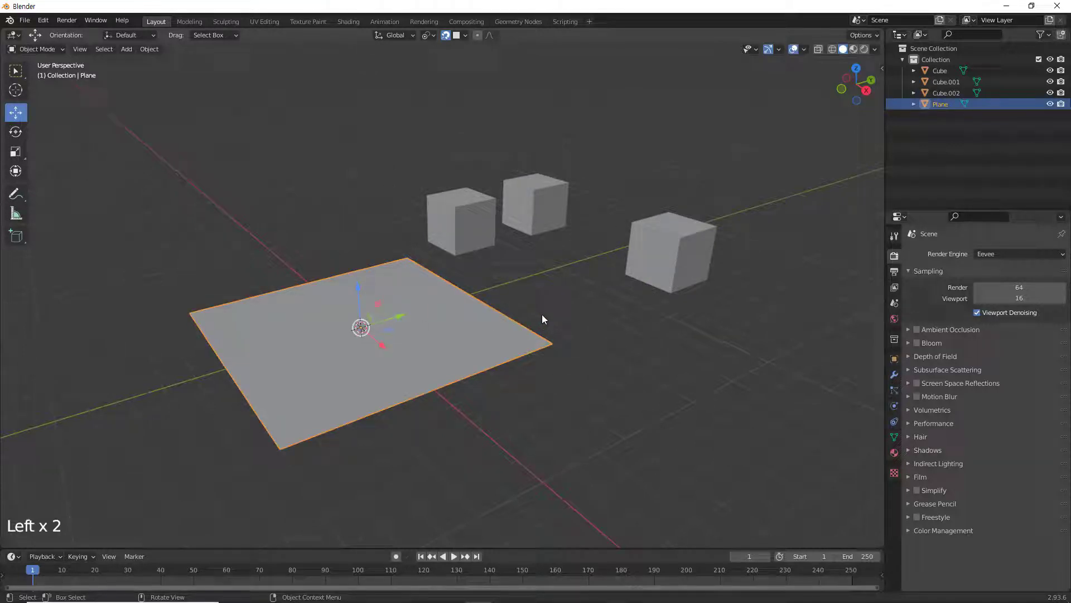
key(Delete)
drag(410, 148, 735, 384)
key(Delete)
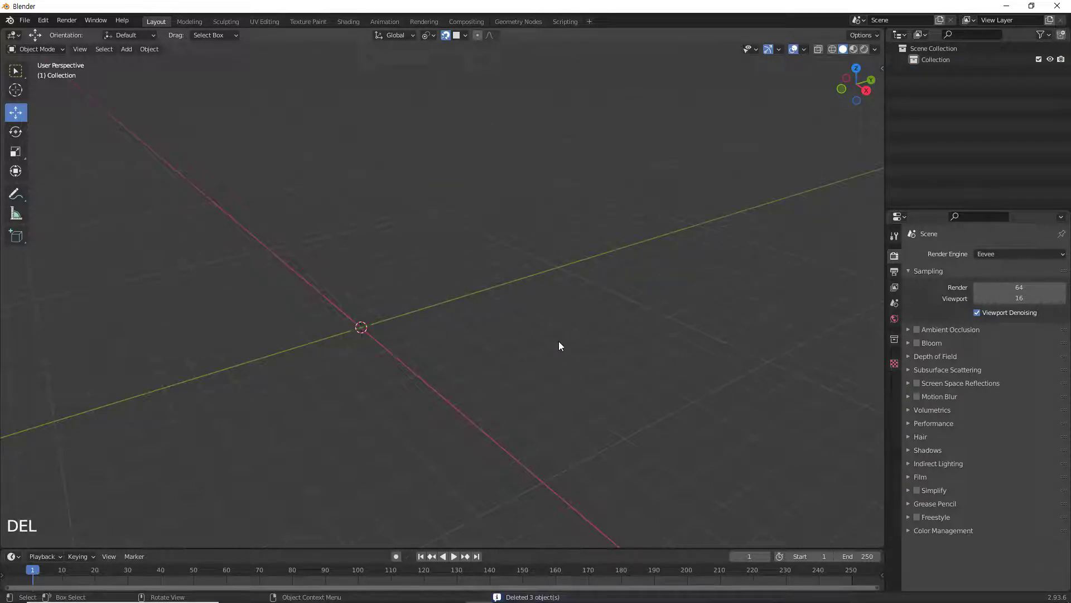
- Add a mesh cube at the 3D cursor
key(shift+a)
mouse_move(559, 342)
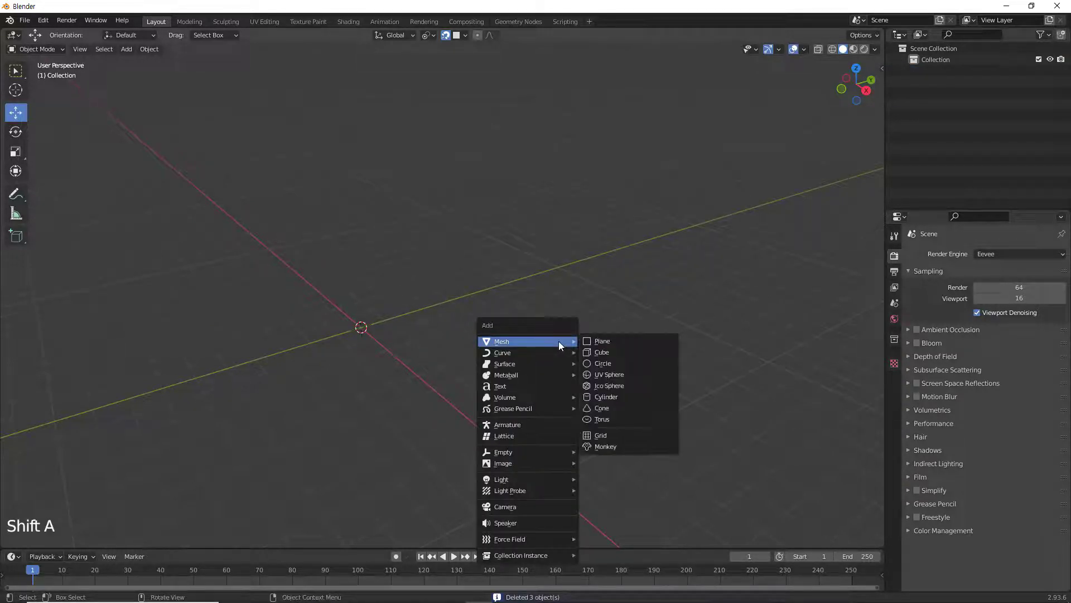
click(610, 351)
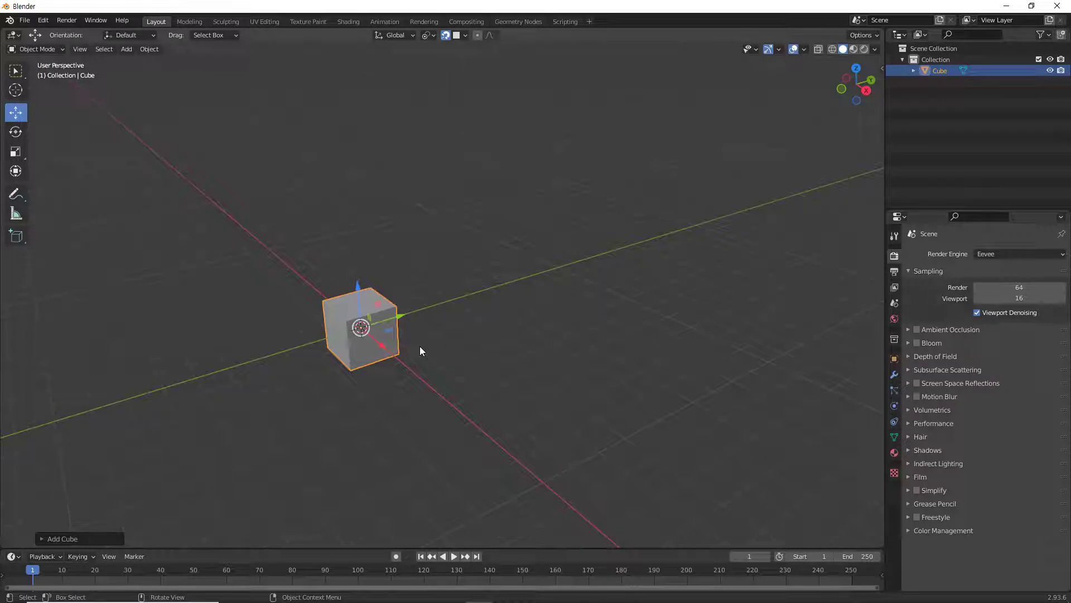
- Enter Edit Mode on the cube and select only the top vertex of the corner nearest the view
key(Tab)
scroll(405, 354, up, 3)
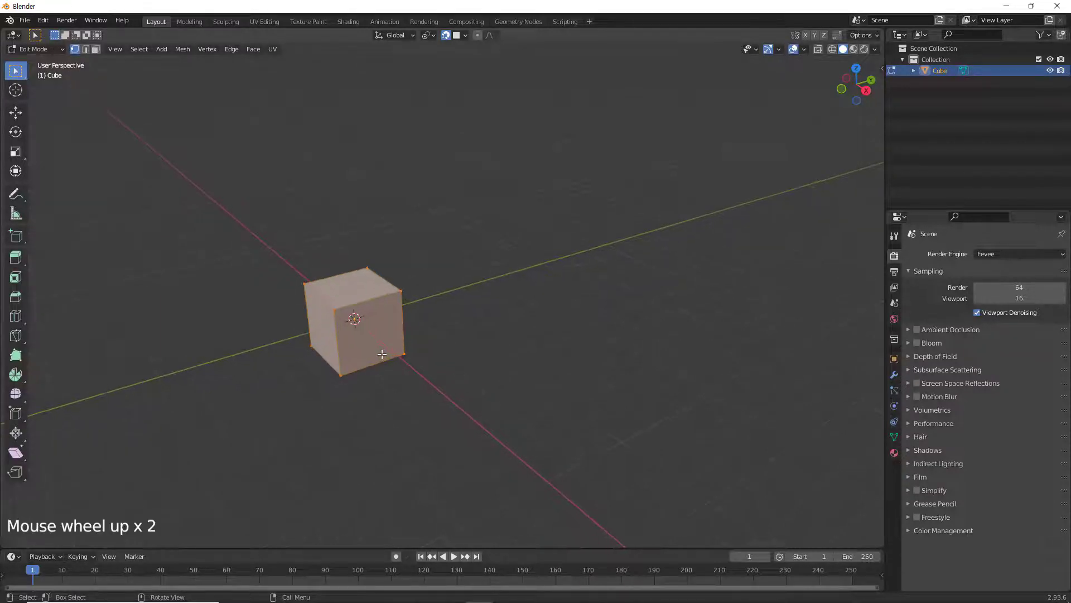
shift+middle_drag(381, 354, 511, 265)
scroll(511, 265, up, 2)
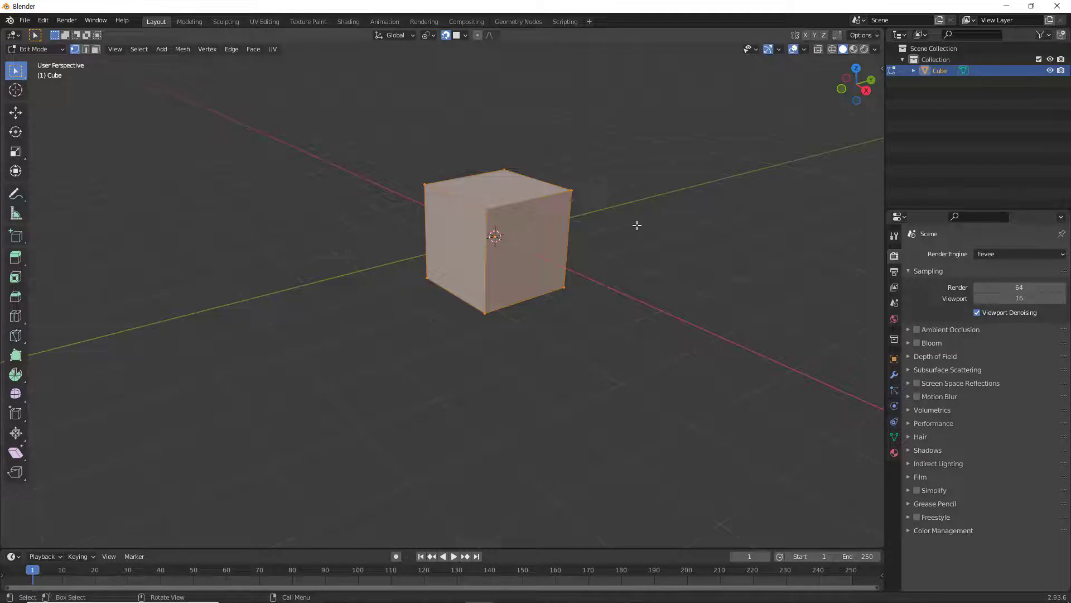
click(487, 210)
click(487, 210)
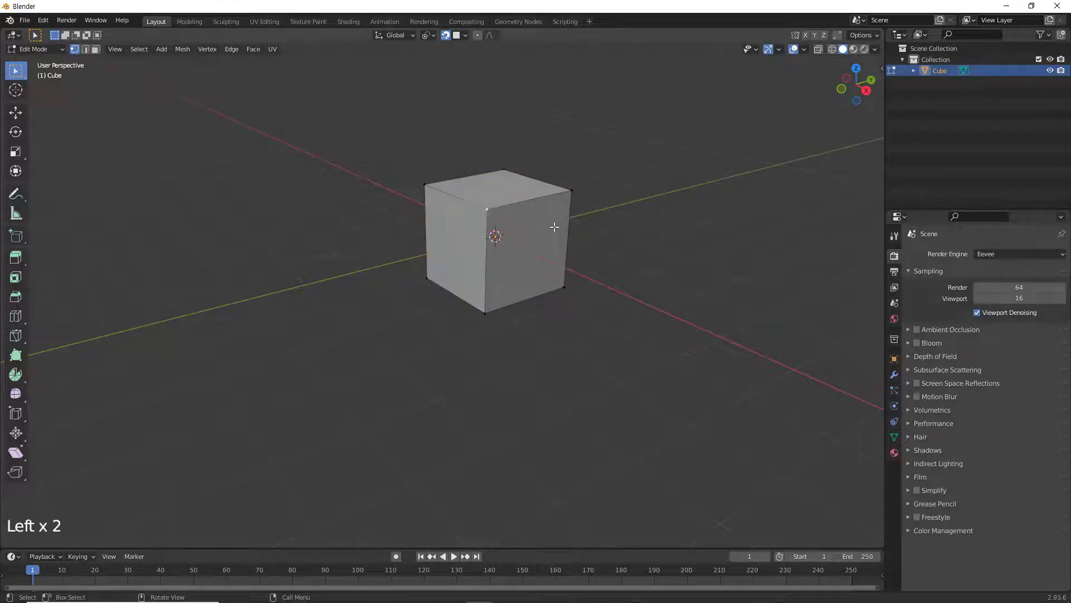
- Set snapping to the Vertex target with the Closest mode
click(465, 36)
click(443, 80)
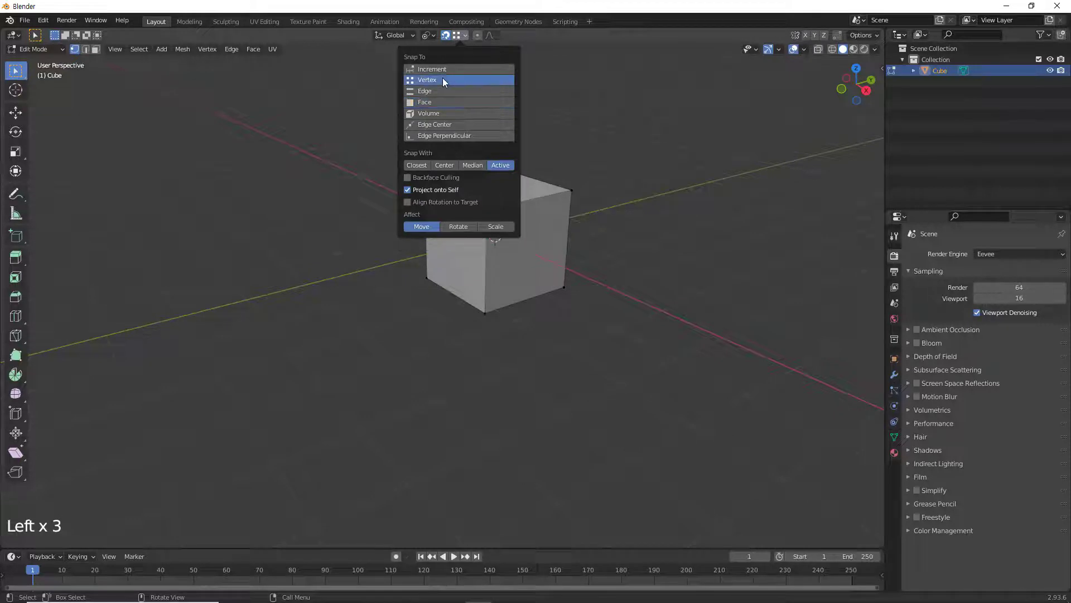
click(423, 165)
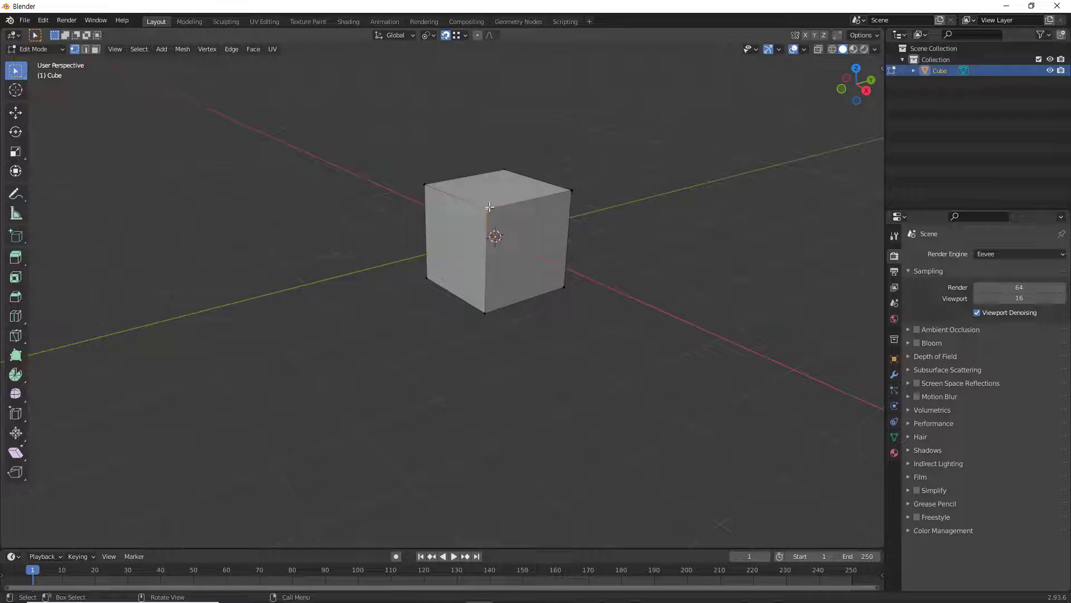
- Reselect the cube's nearest top vertex and enable the Move object gizmo in the viewport
click(489, 207)
click(806, 50)
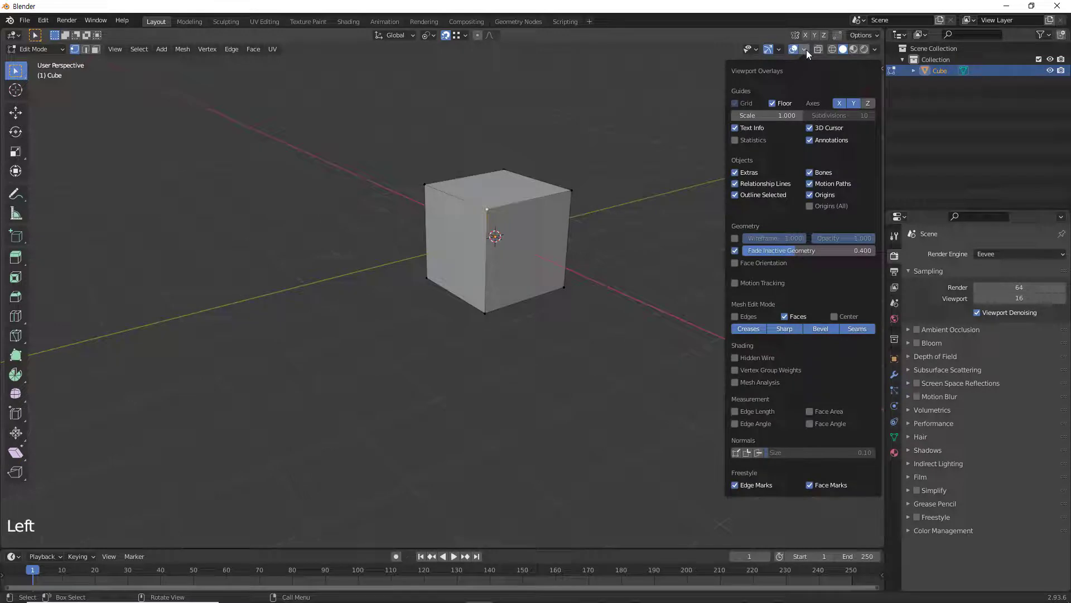
click(779, 50)
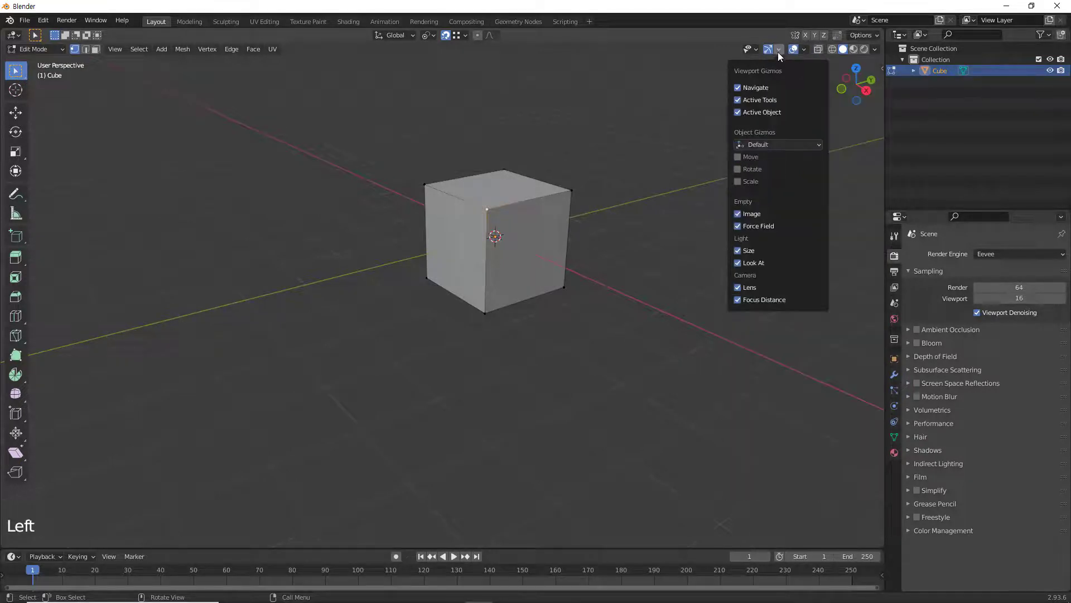
click(738, 157)
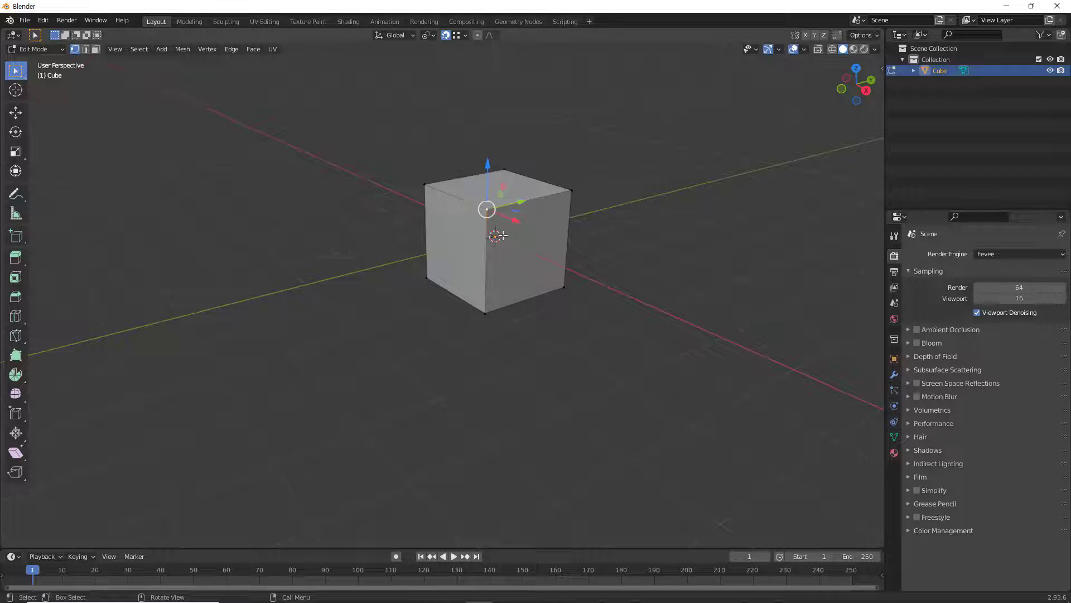
- Try moving the cube's top vertex on the far side outward with Vertex snapping on, and undo the move
click(663, 229)
click(572, 191)
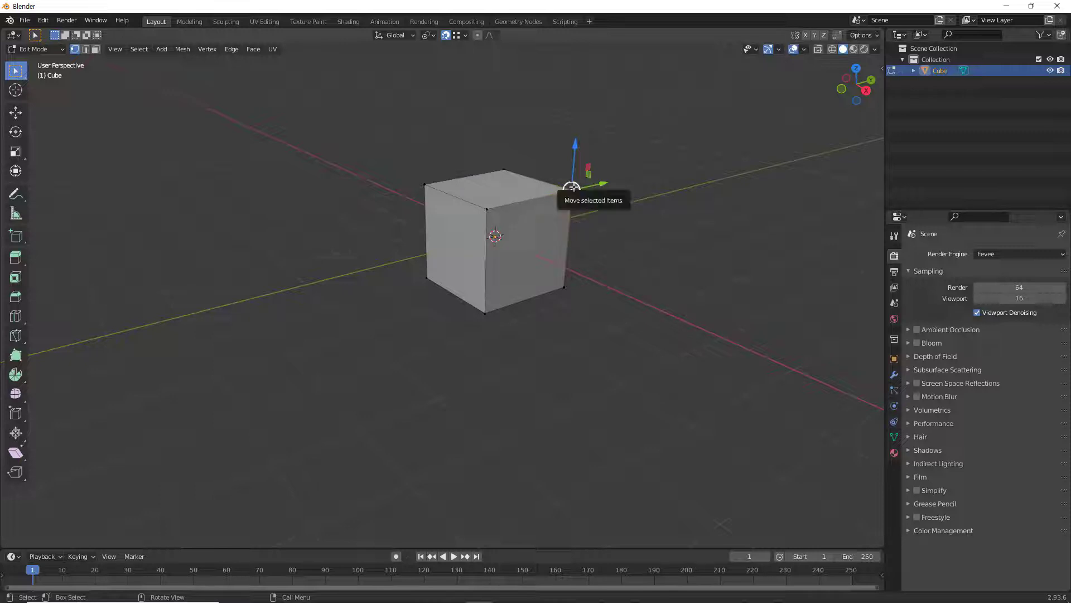
click(465, 35)
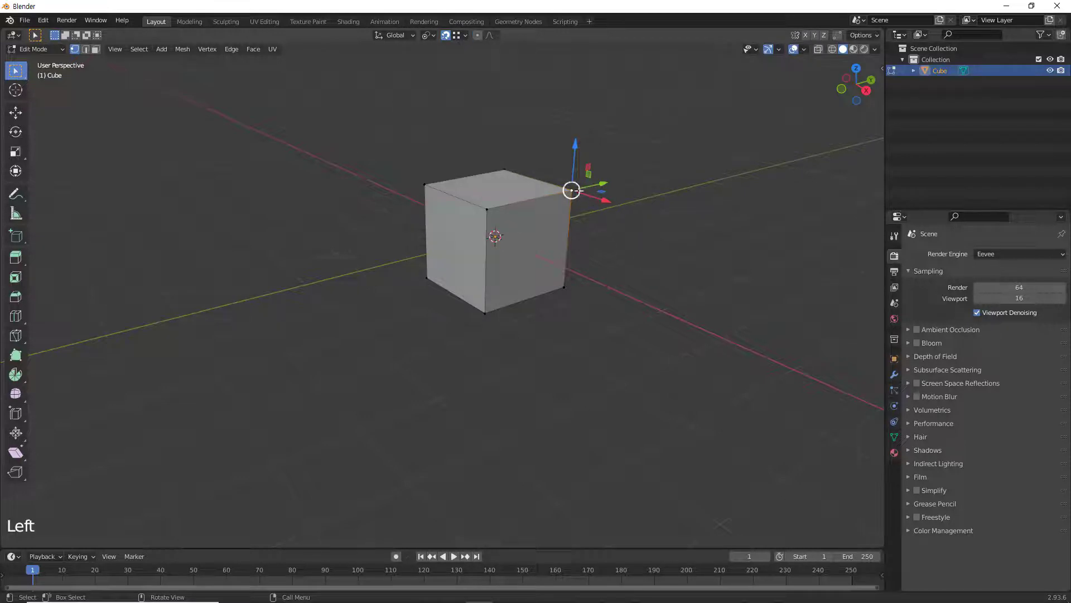
drag(572, 191, 604, 194)
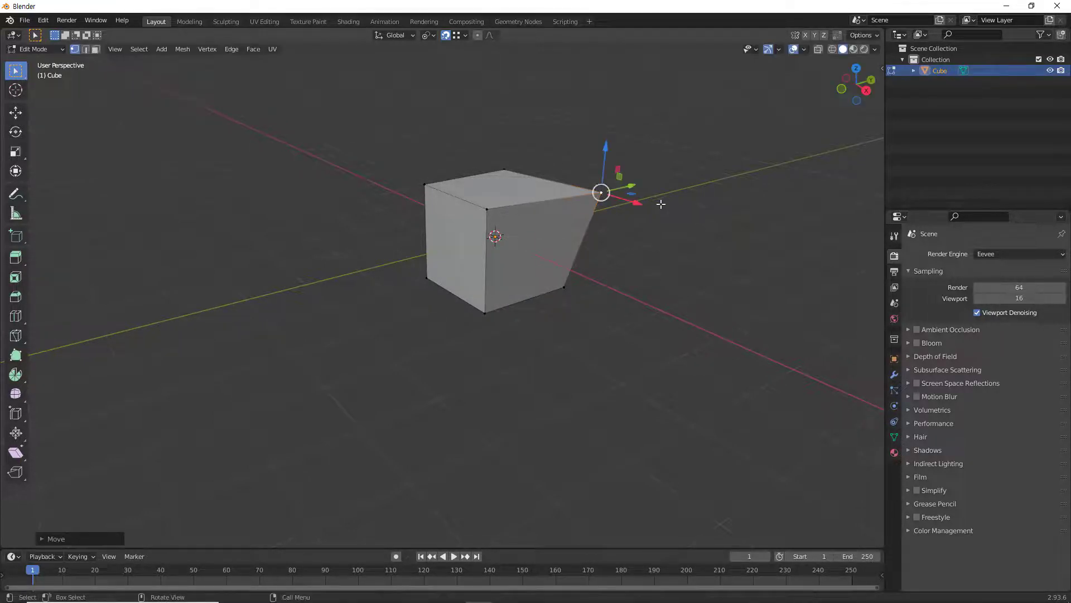
key(ctrl+z)
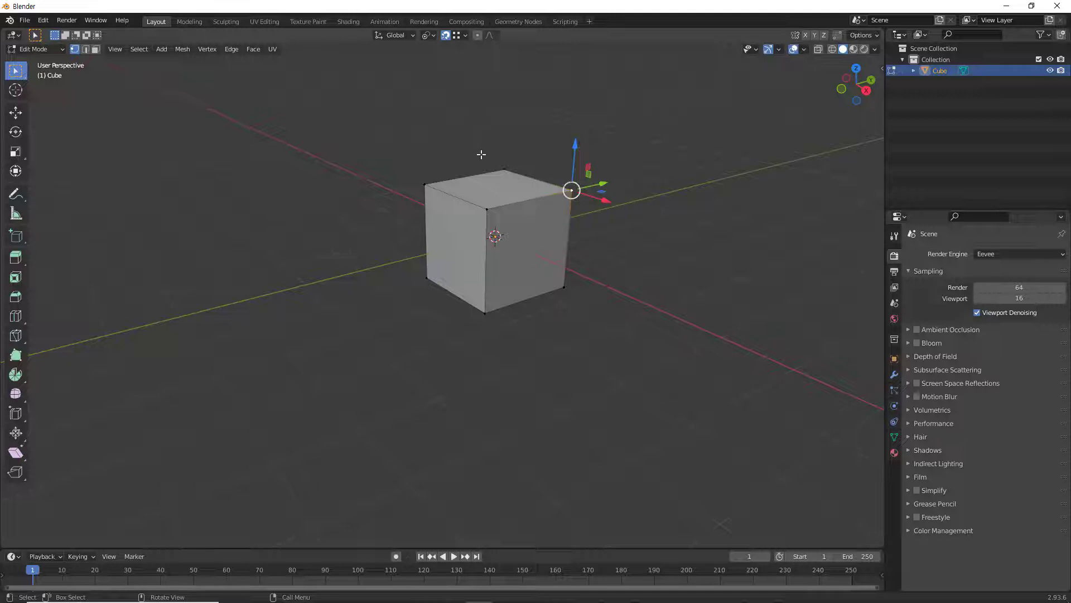
- Switch snapping to Edge, try snapping the selected top vertex onto the opposite top edge, and undo the move
click(466, 35)
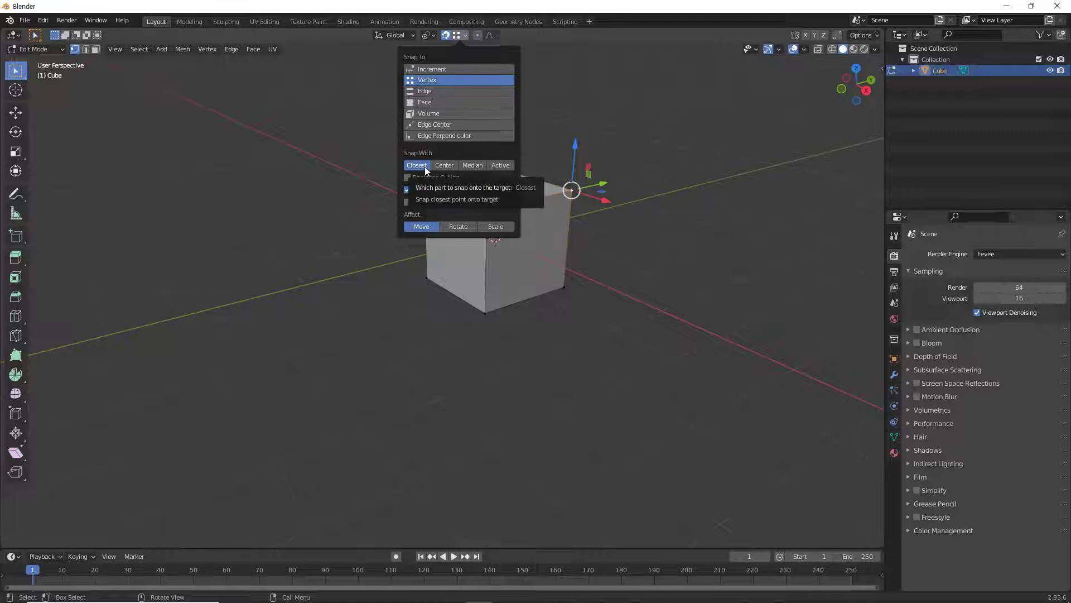
click(427, 92)
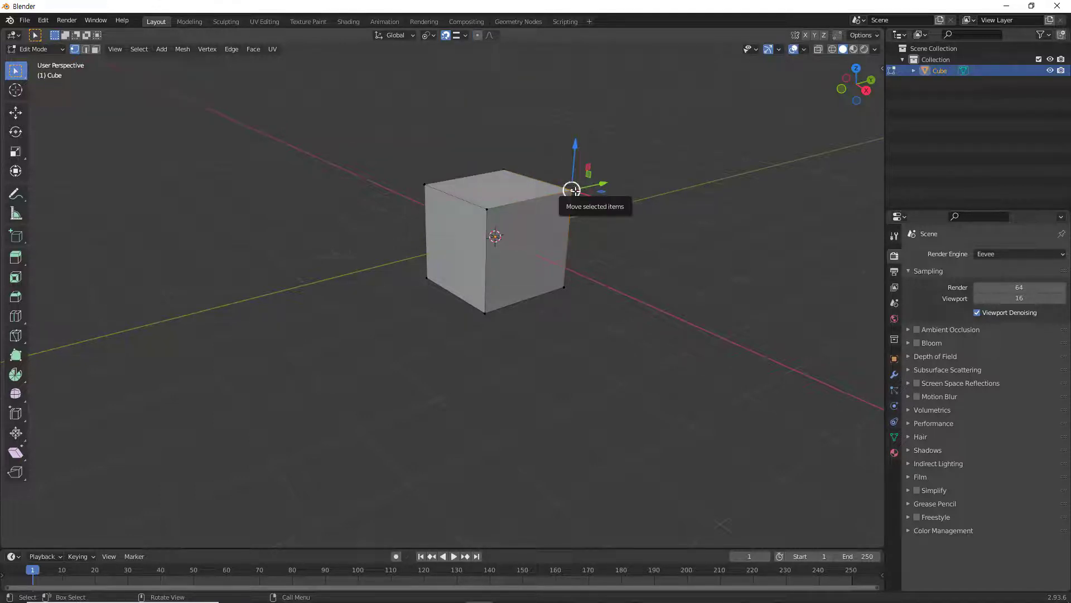
drag(574, 190, 461, 178)
middle_drag(461, 178, 577, 176)
scroll(577, 176, up, 7)
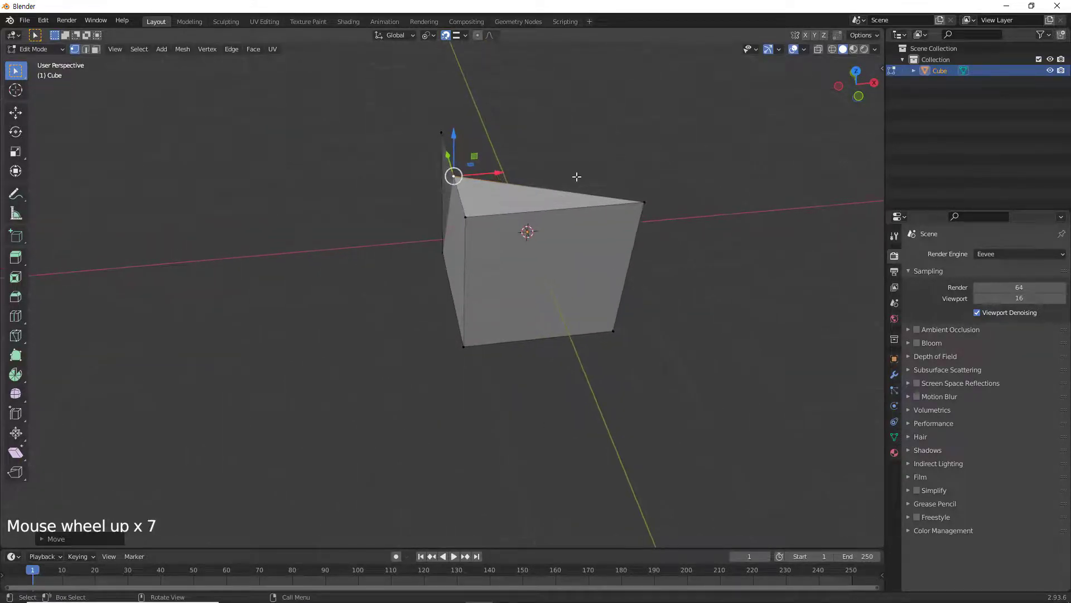
key(ctrl+z)
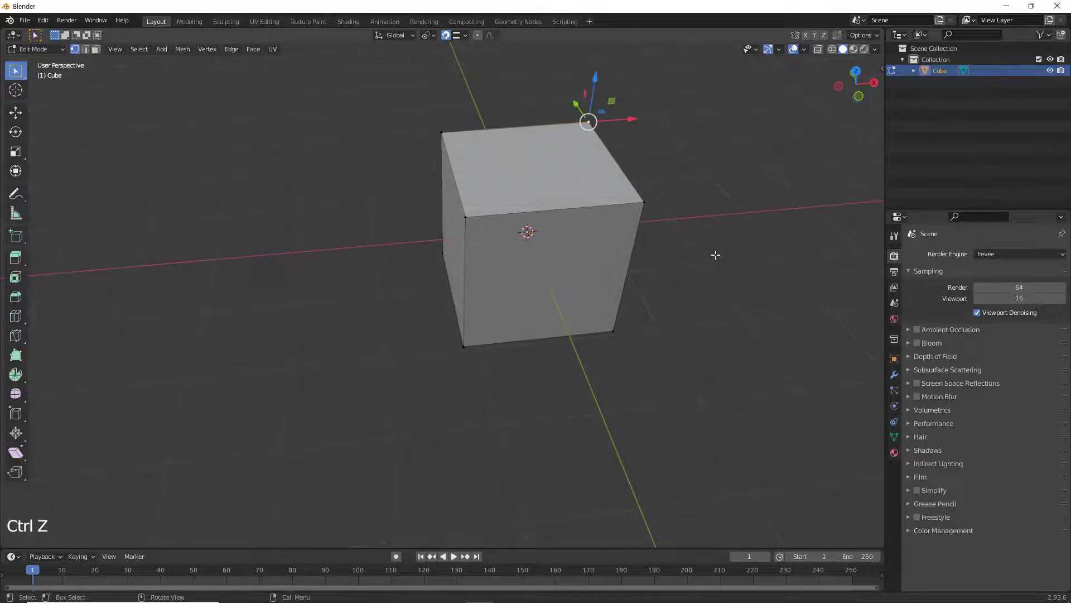
middle_drag(716, 254, 653, 236)
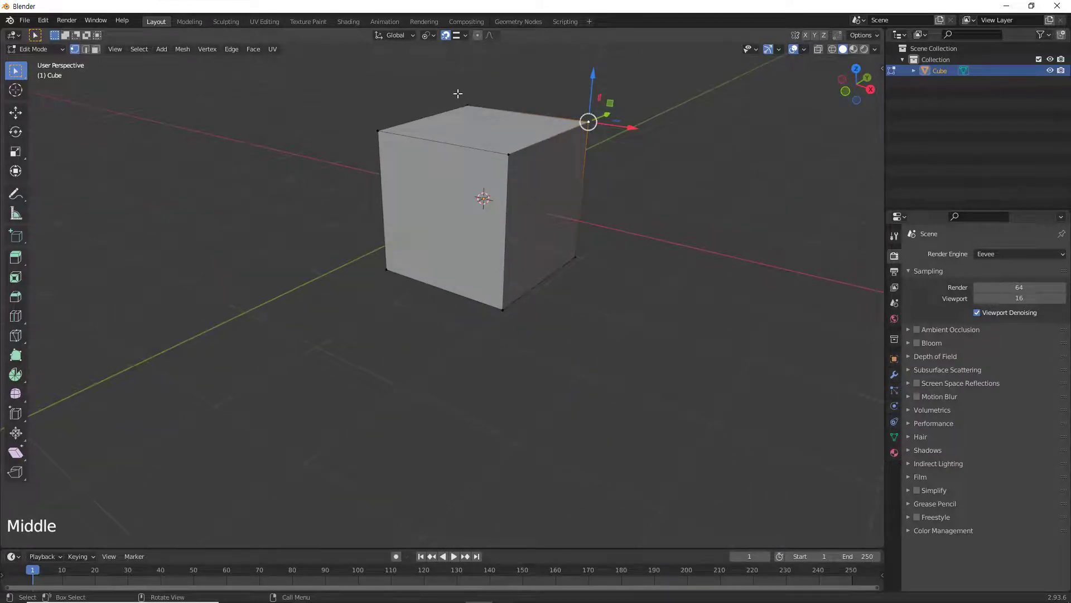
- Switch the snapping target to Face and then to Edge Center
click(466, 35)
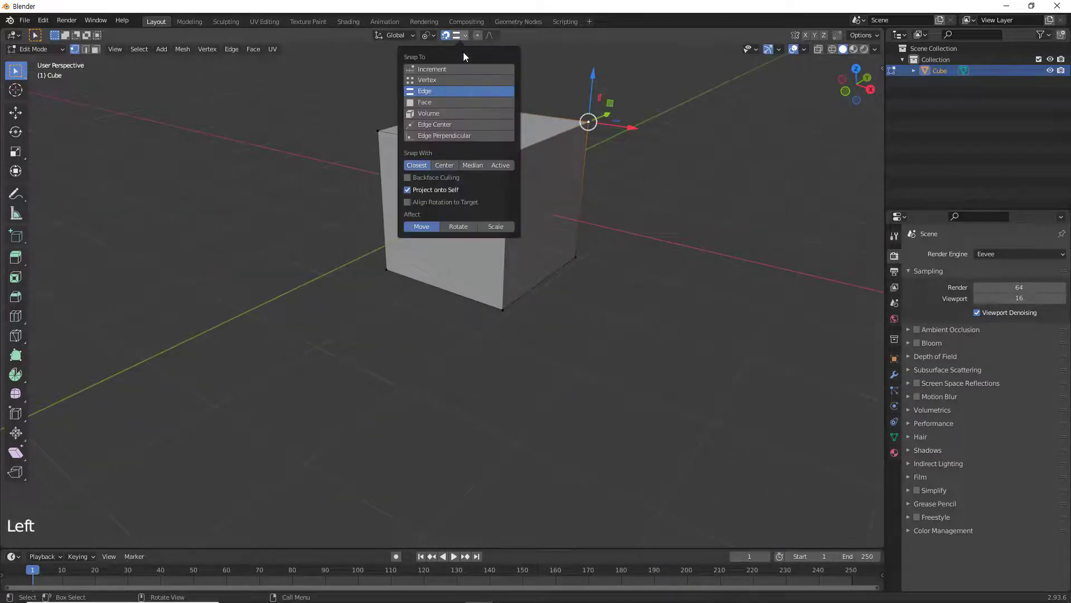
click(447, 102)
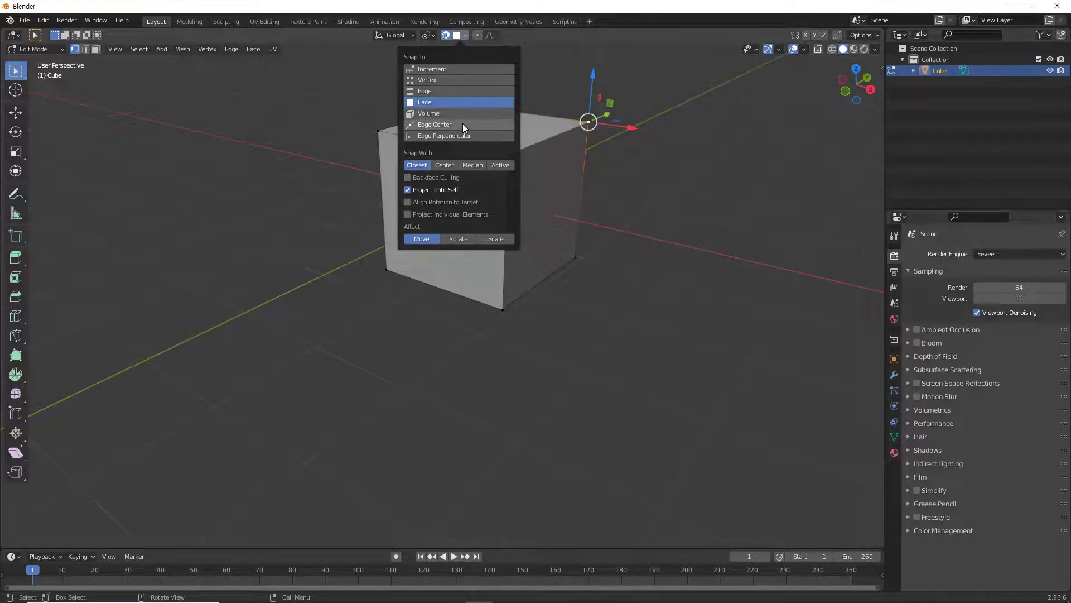
click(463, 124)
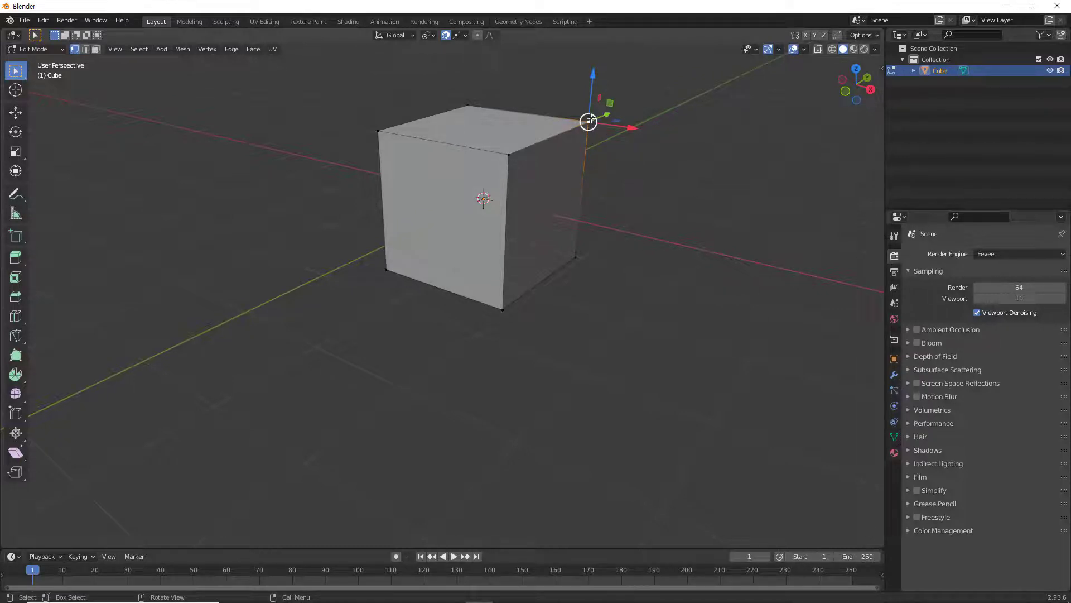
- Try snapping the selected top vertex down along the cube's vertical edge, and undo the move
click(465, 32)
drag(588, 121, 607, 143)
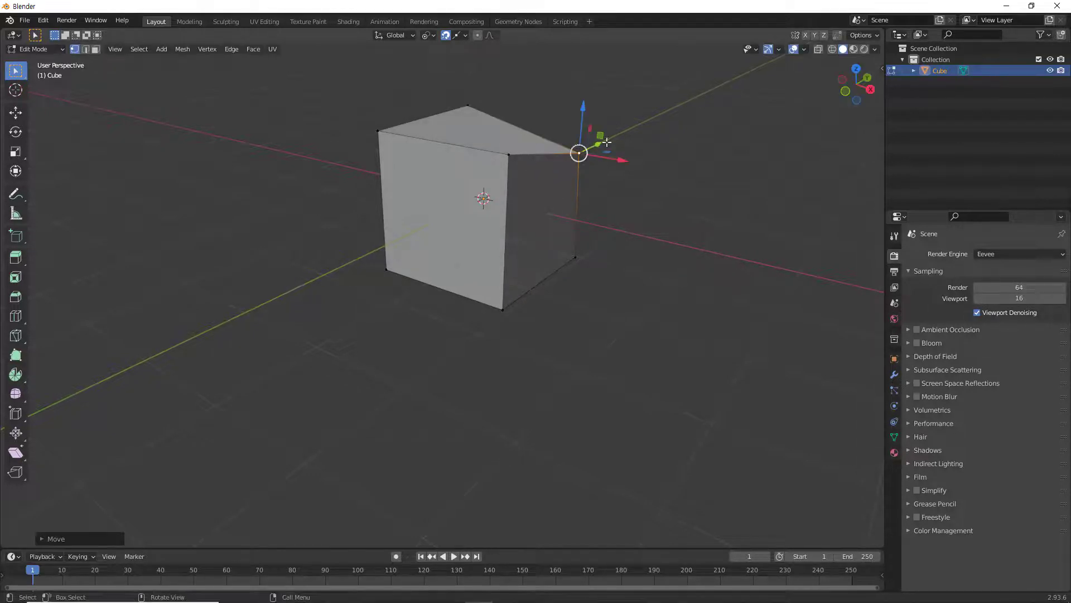
key(ctrl+z)
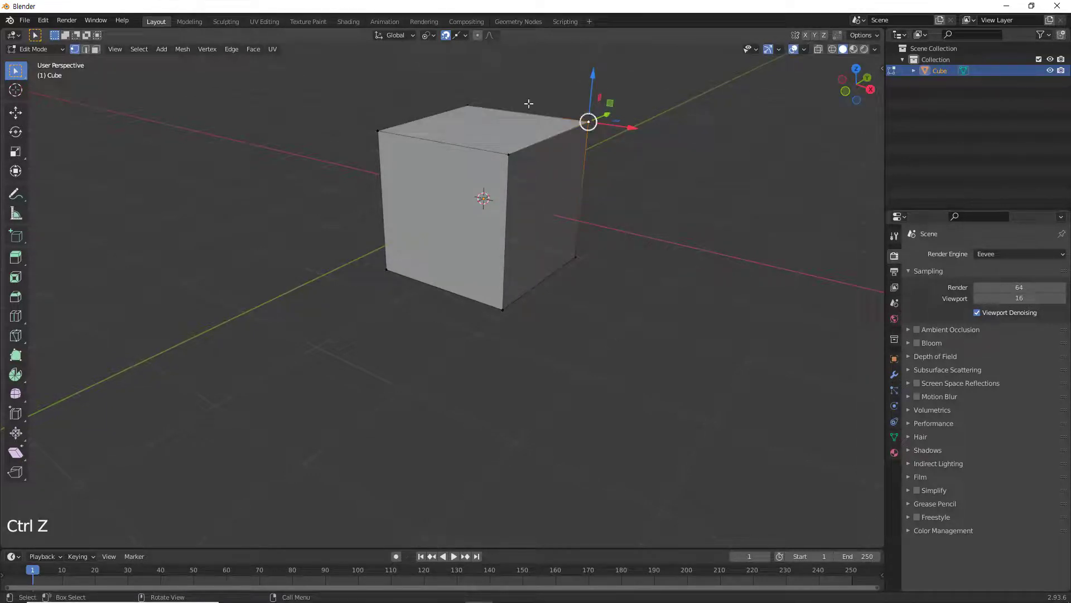
click(464, 37)
click(465, 36)
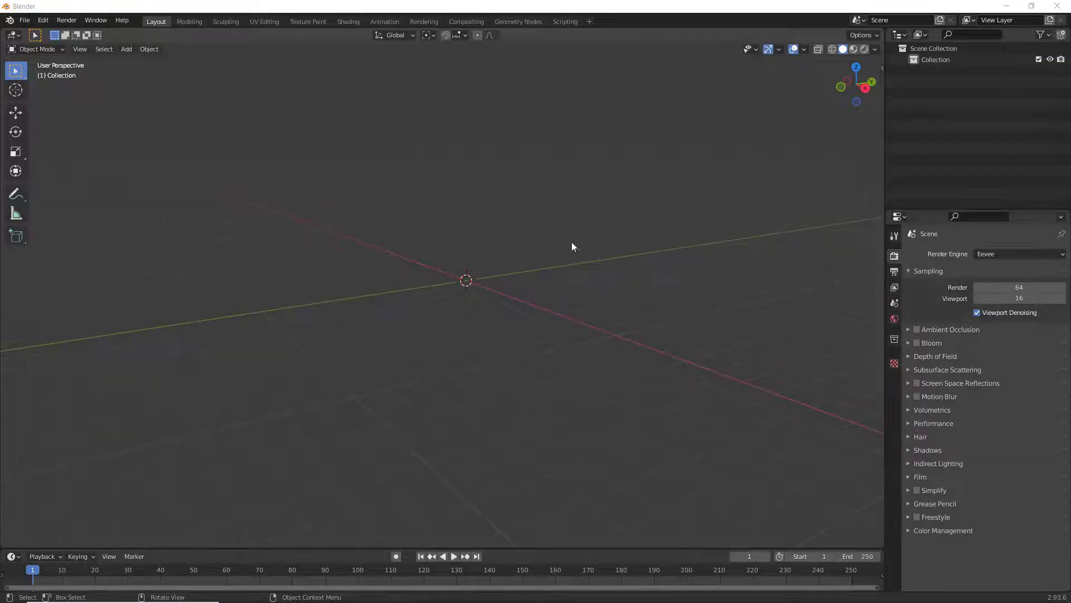
- Add a mesh cube to the empty scene and scale it by 5
click(491, 230)
key(shift+a)
mouse_move(491, 230)
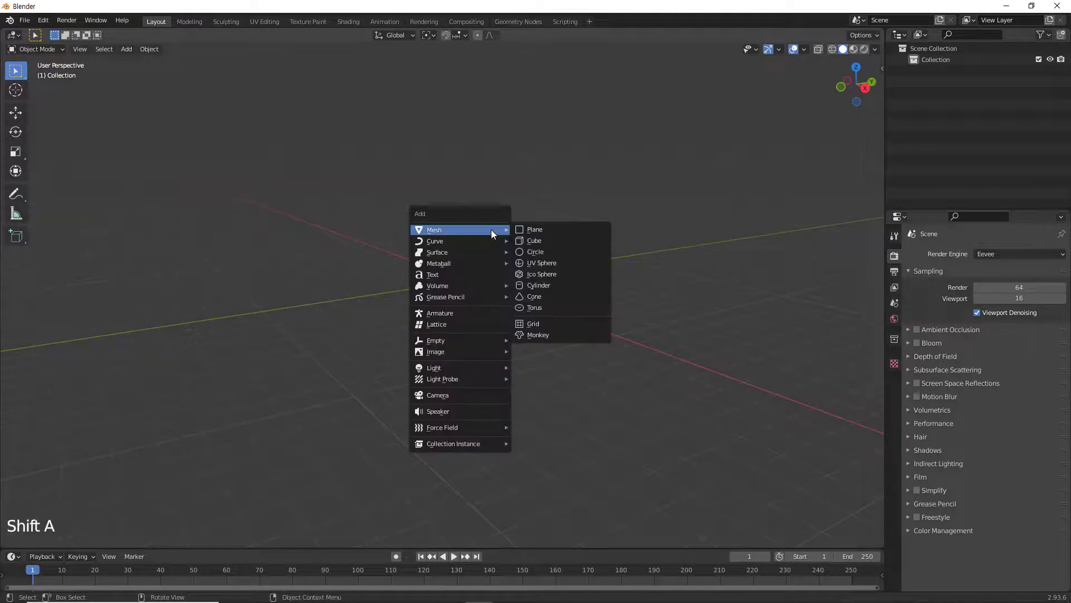
click(534, 242)
click(484, 274)
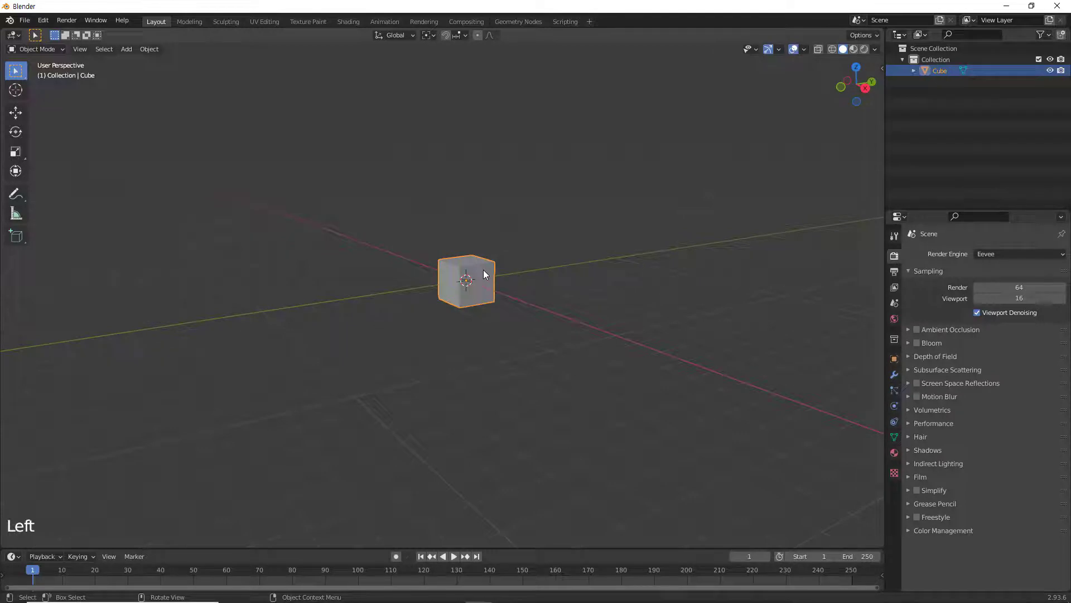
text(s5)
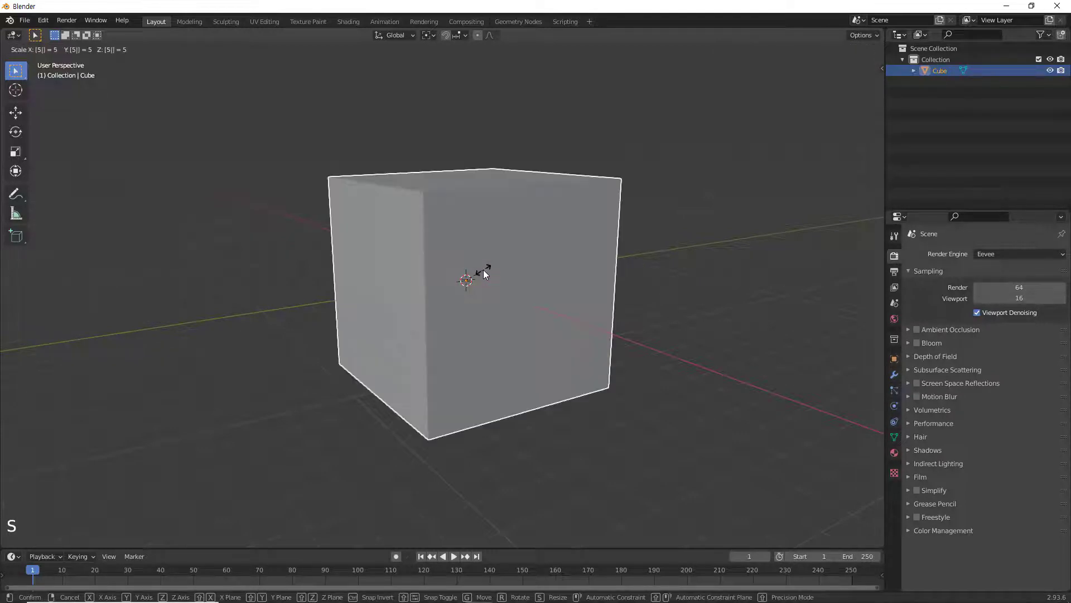
key(Return)
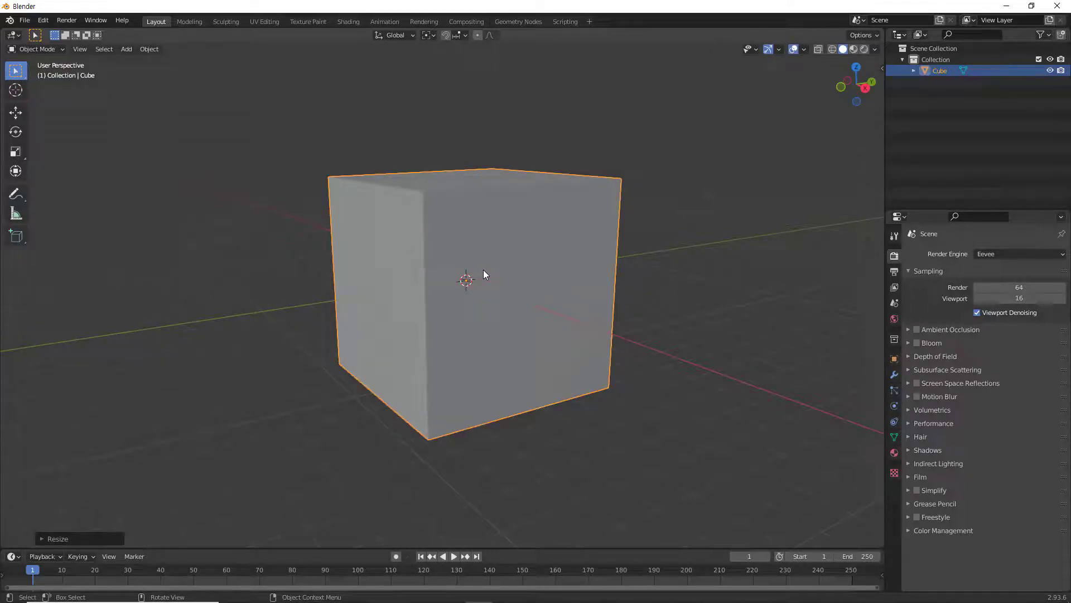
- In Edit Mode, shift one top edge of the cube inward along Y, lower the top face along Z, and return to Object Mode
key(Tab)
drag(298, 162, 453, 228)
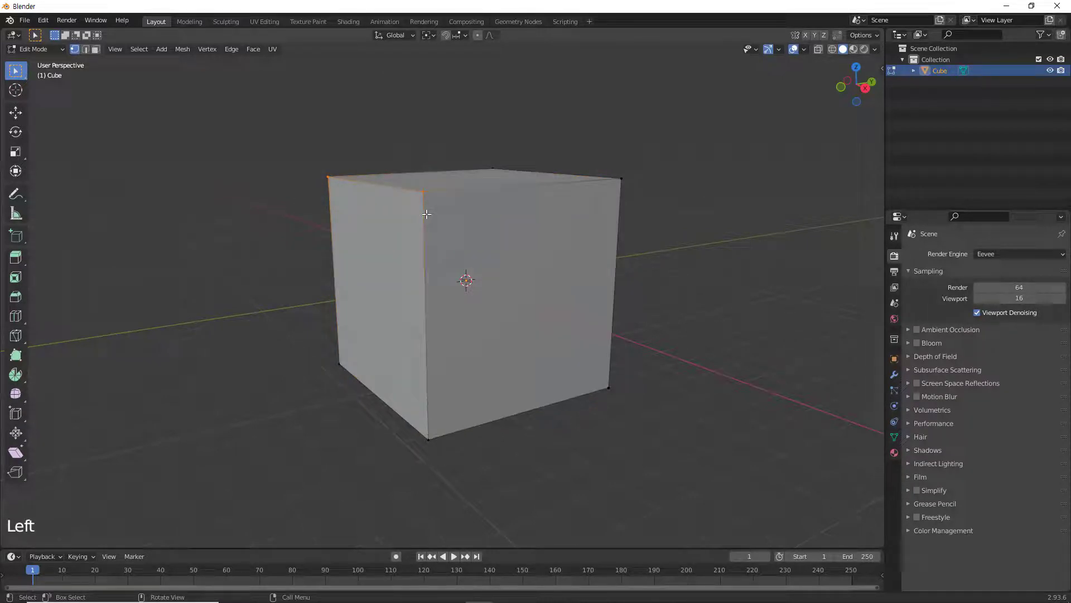
click(15, 112)
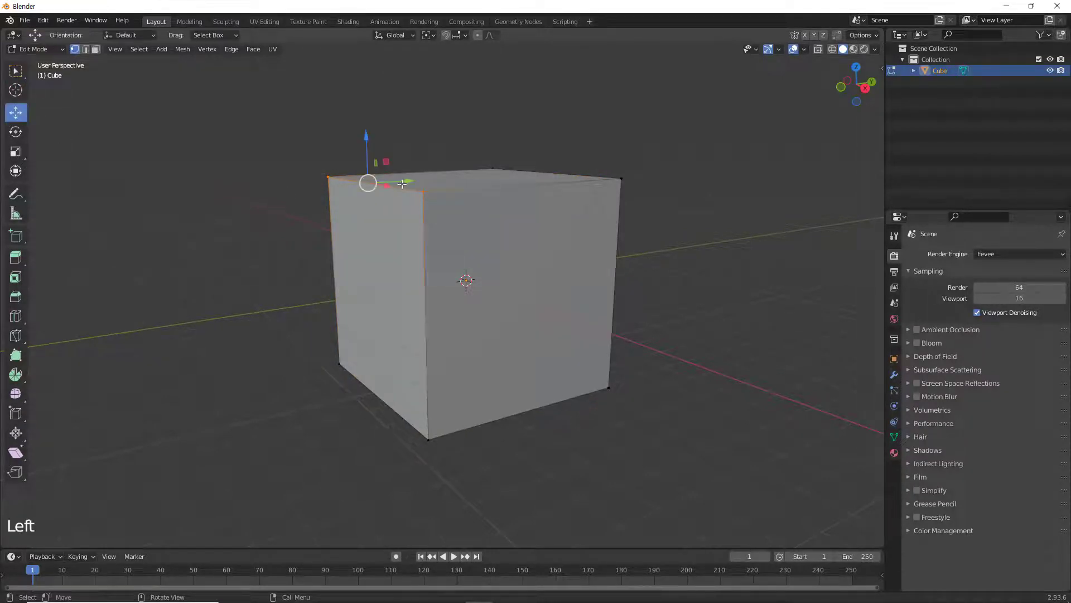
drag(410, 180, 641, 217)
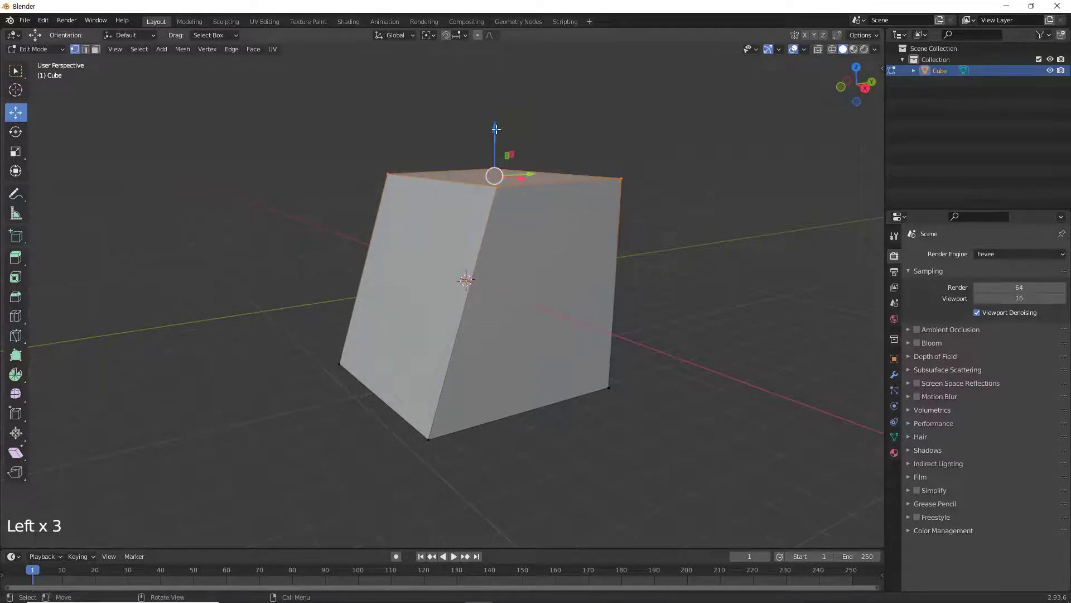
drag(496, 131, 495, 247)
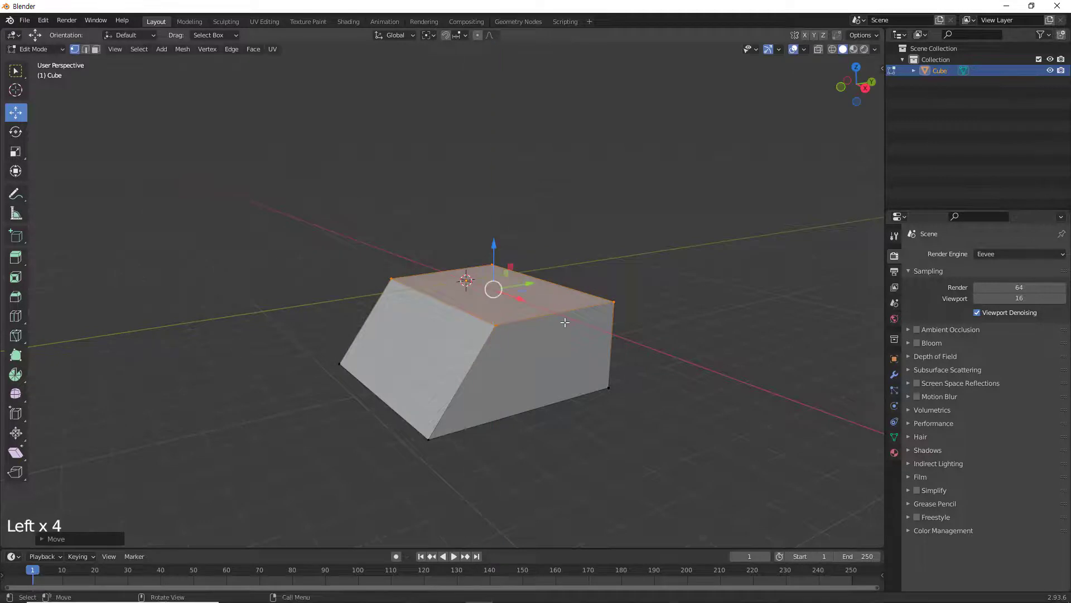
middle_drag(566, 323, 519, 309)
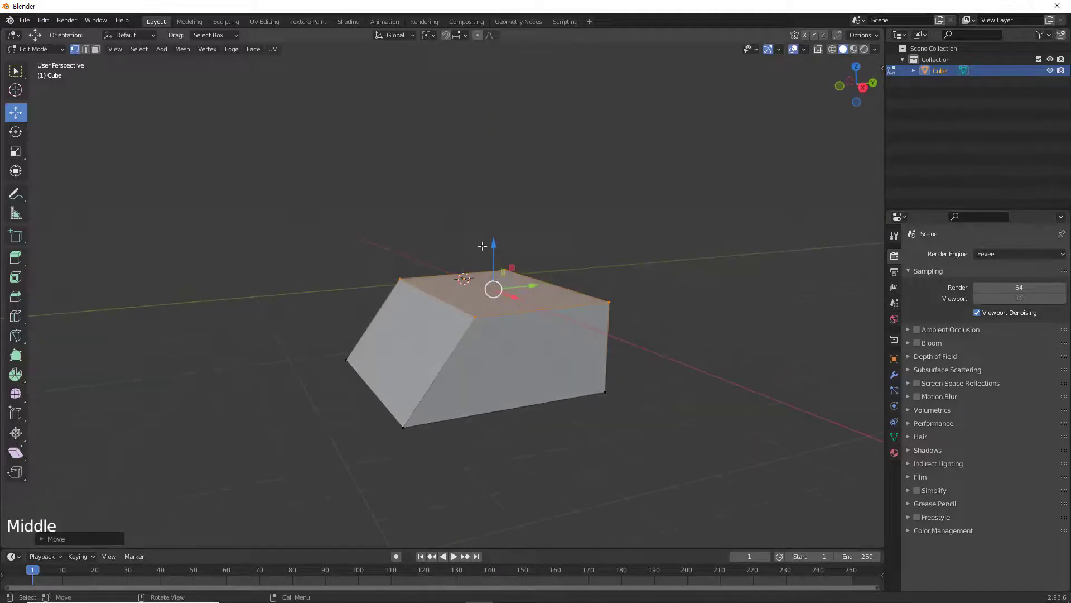
key(Tab)
click(411, 223)
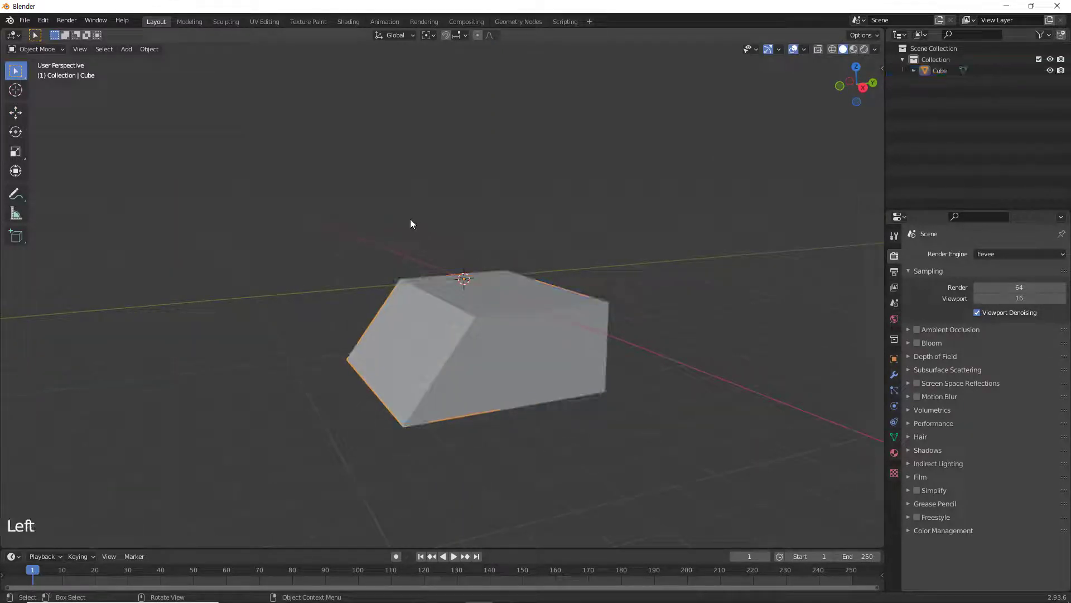
- Add a mesh cone at the 3D cursor
key(shift+a)
mouse_move(461, 229)
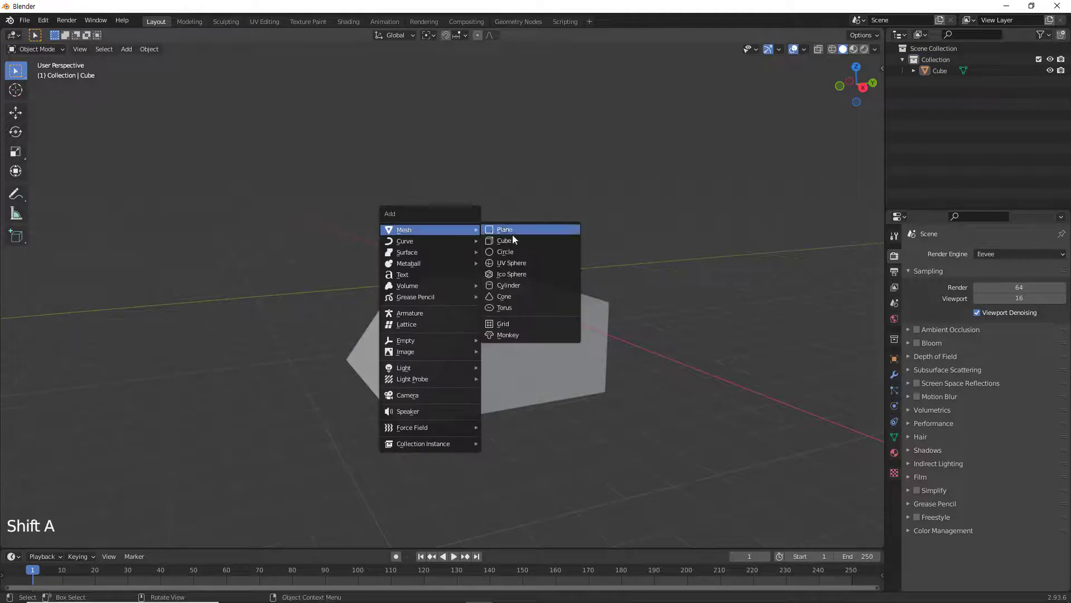
click(511, 296)
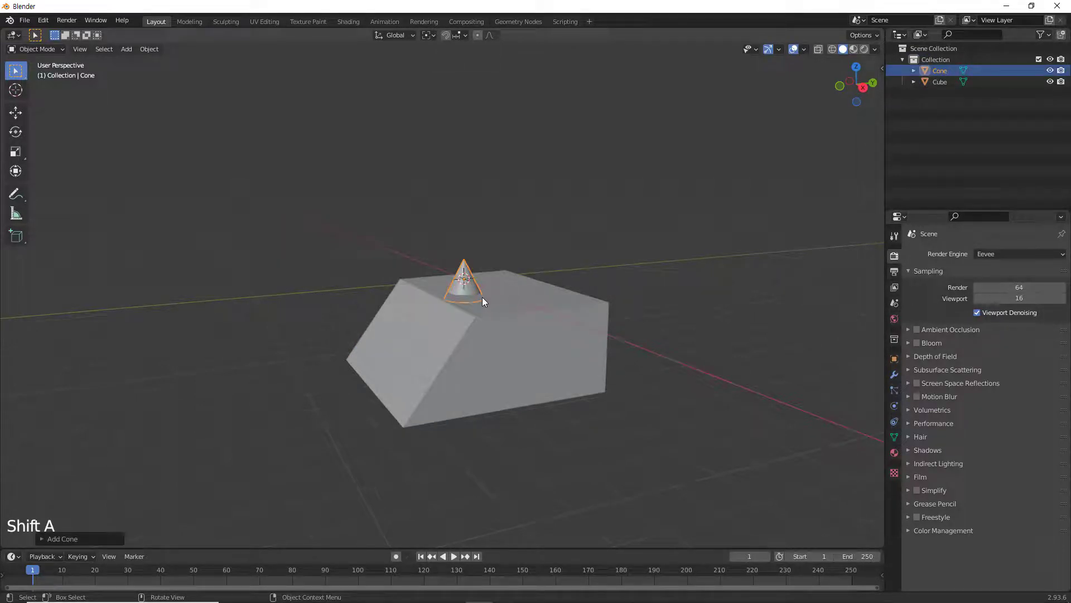
- Move the cone off the block into the empty space beyond its sloped side
key(g)
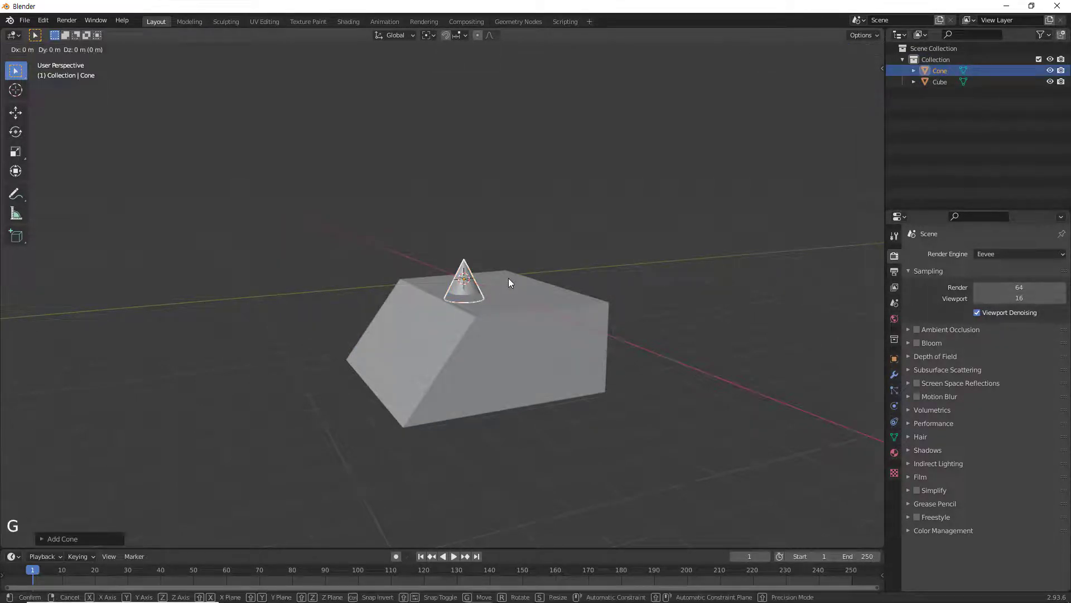
click(275, 260)
middle_drag(323, 303, 415, 297)
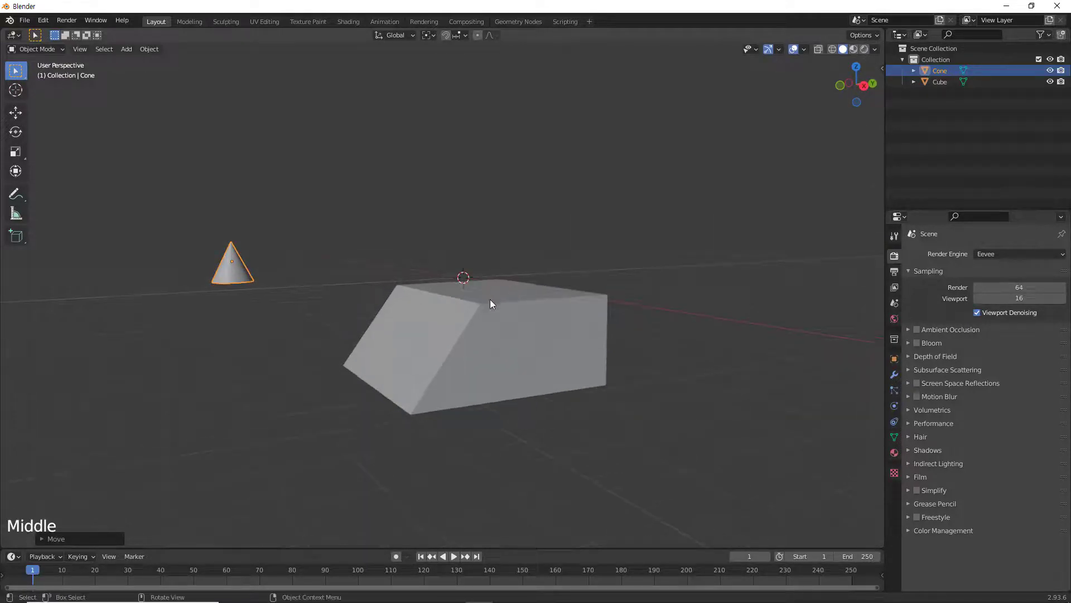
middle_drag(491, 301, 523, 317)
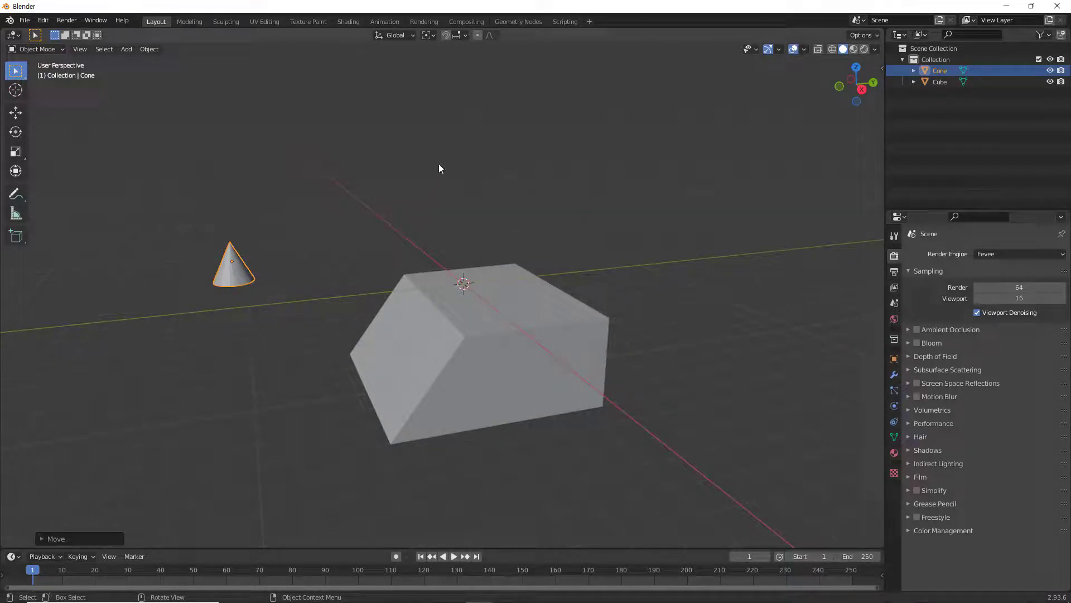
- Set the snap target to Face and snap the cone onto the block's top face
click(465, 36)
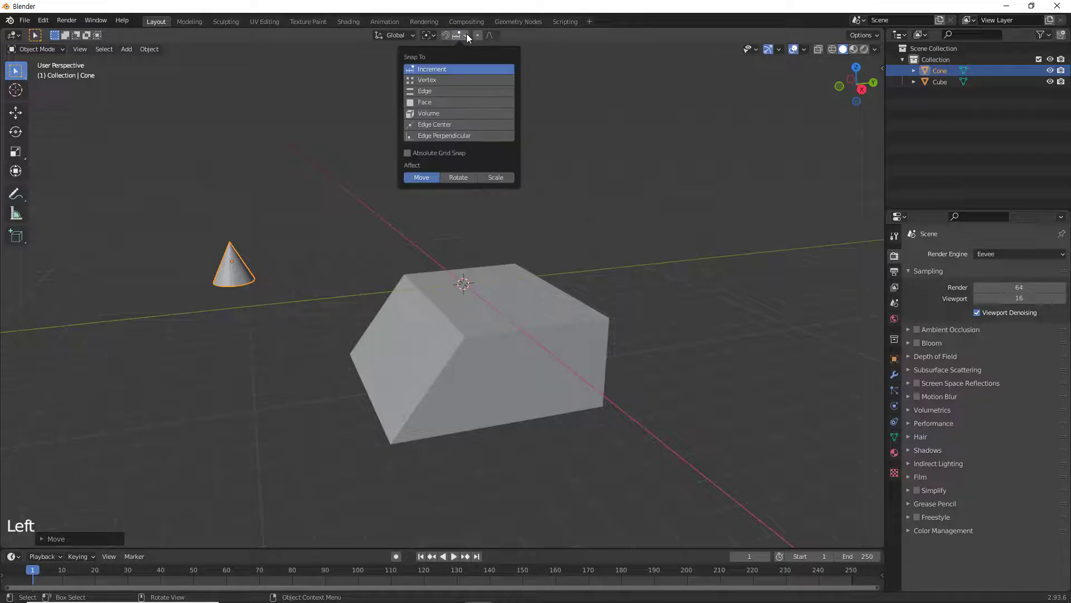
click(447, 102)
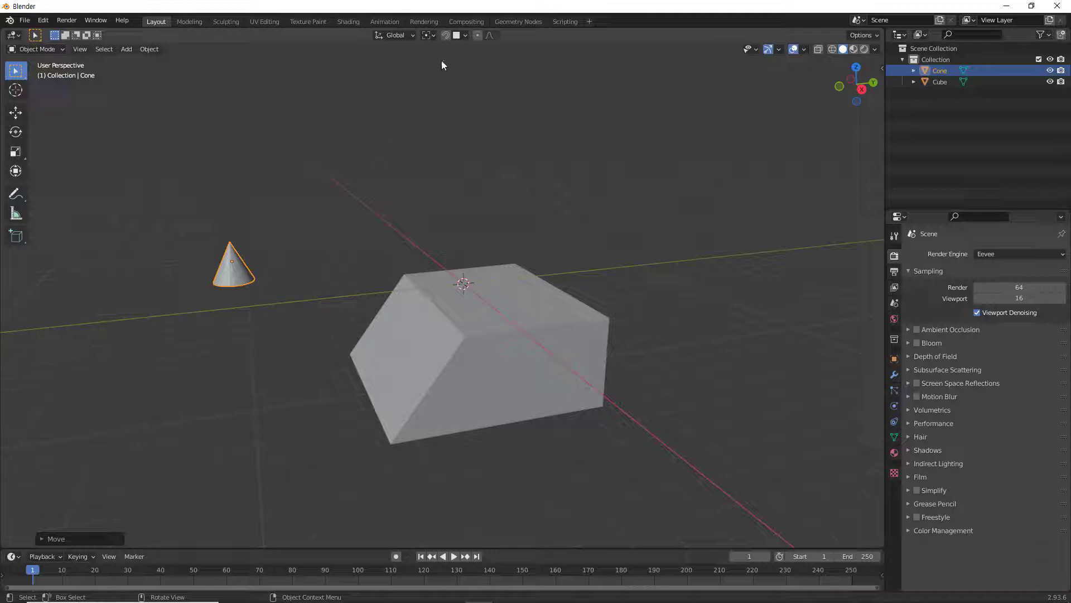
click(239, 273)
key(g)
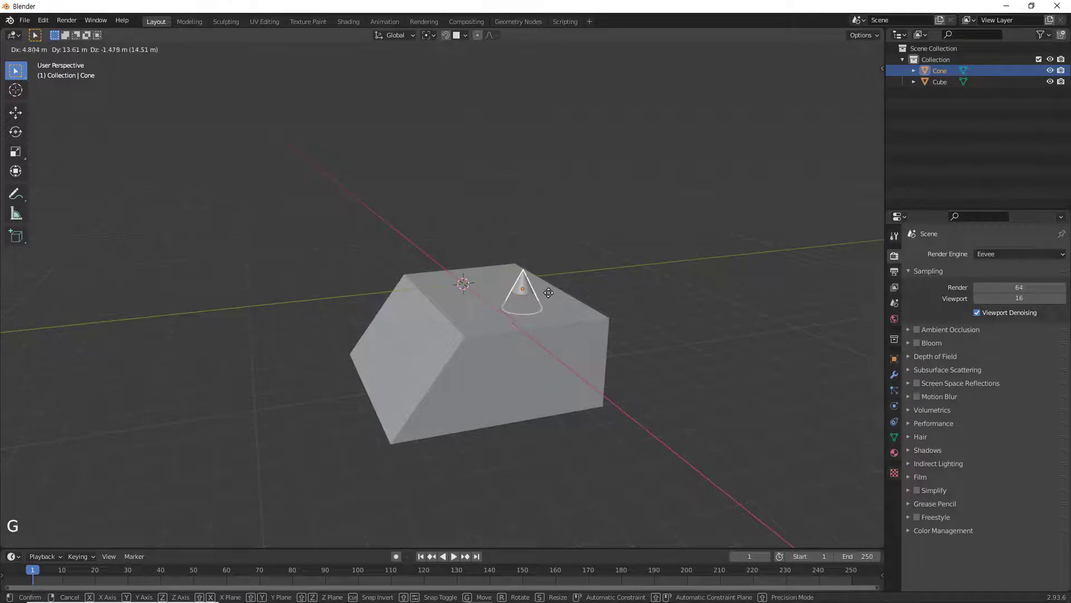
key(ctrl)
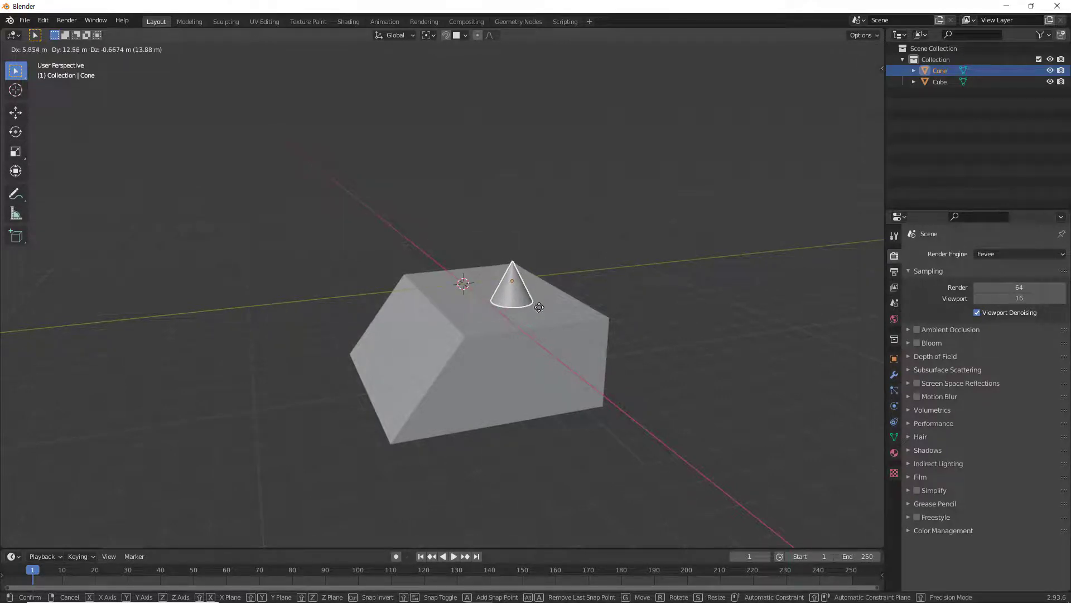
click(537, 301)
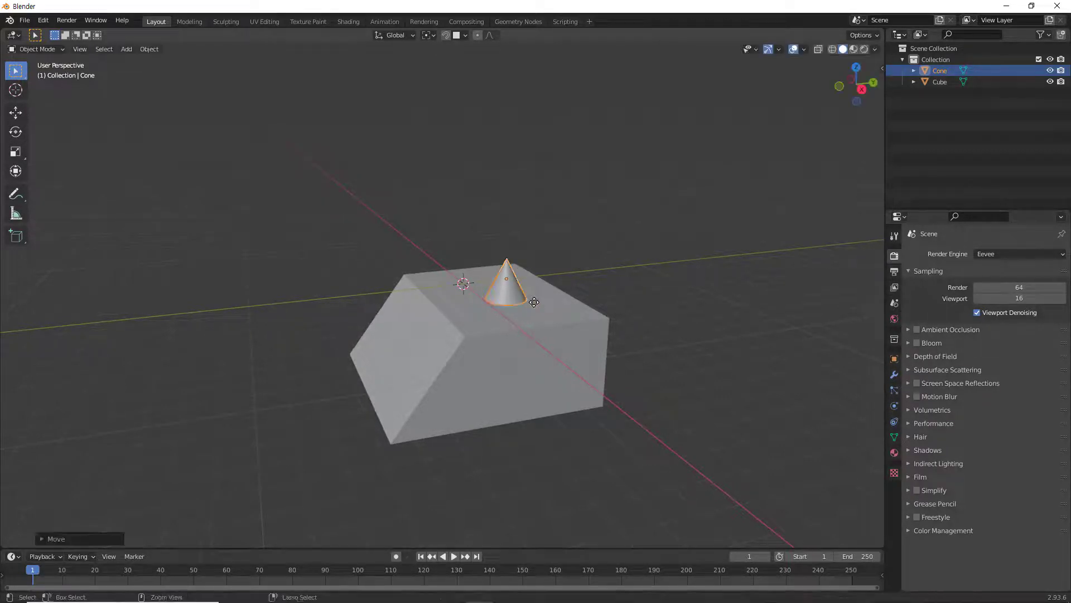
middle_drag(562, 333, 510, 293)
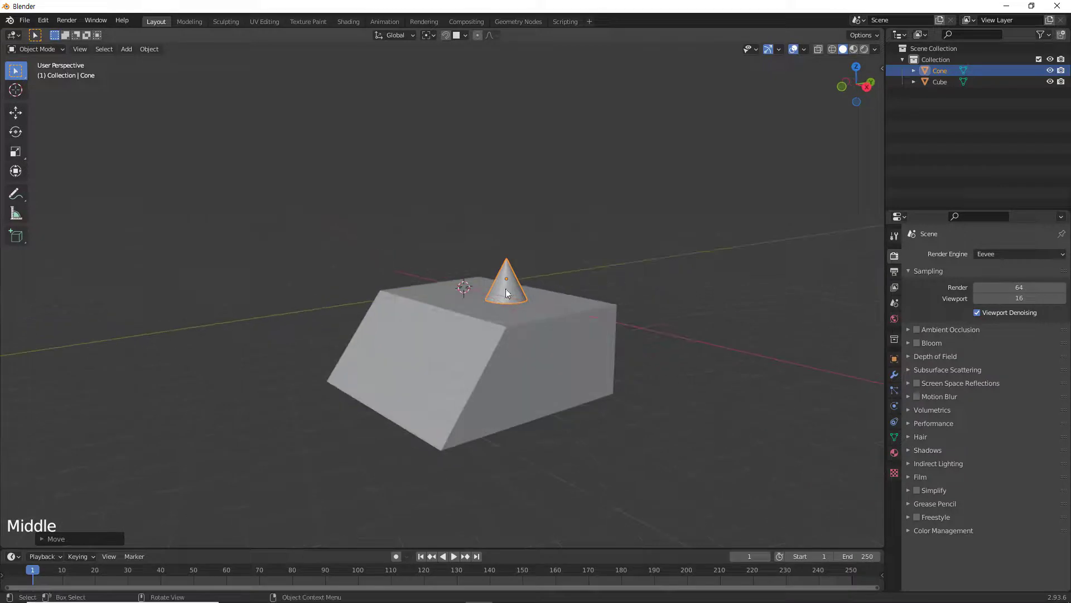
key(g)
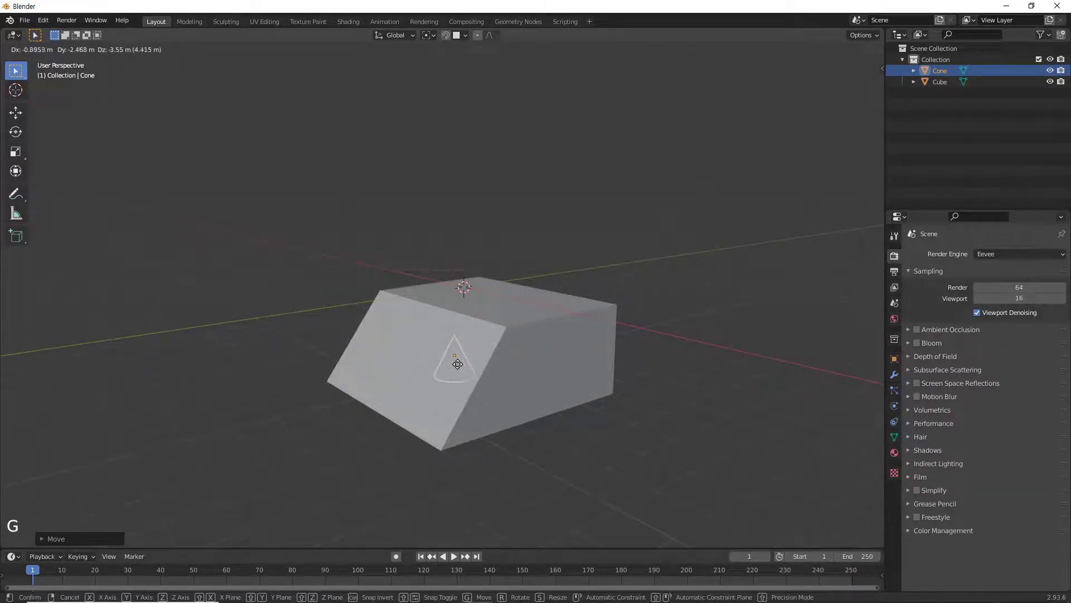
middle_drag(445, 359, 449, 349)
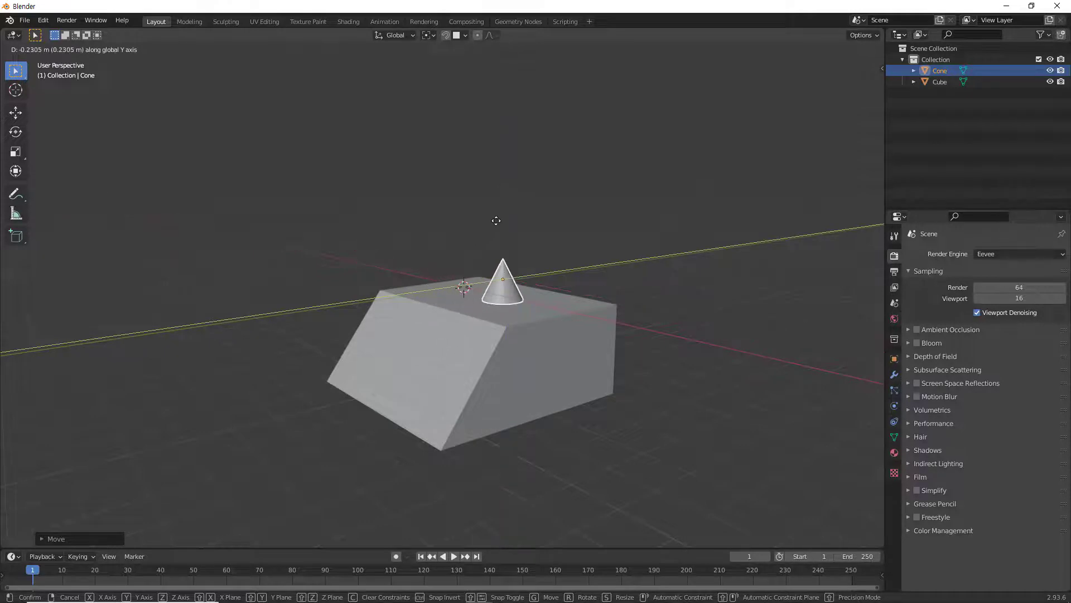
click(496, 220)
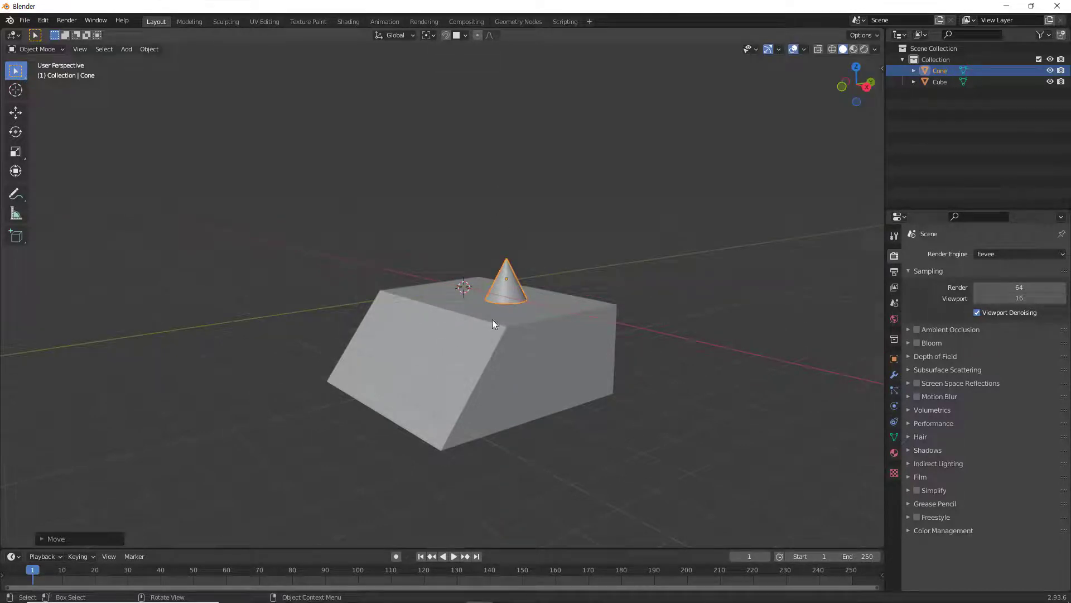
- Try snapping the cone onto the block's sloped face without rotation alignment, and undo the move
middle_drag(527, 357, 505, 364)
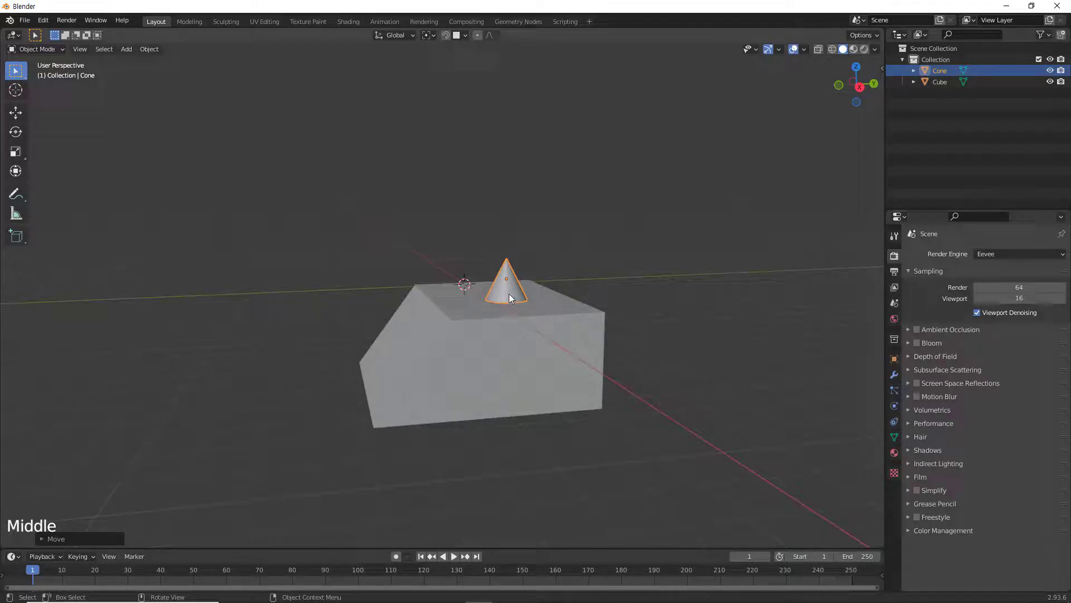
key(g)
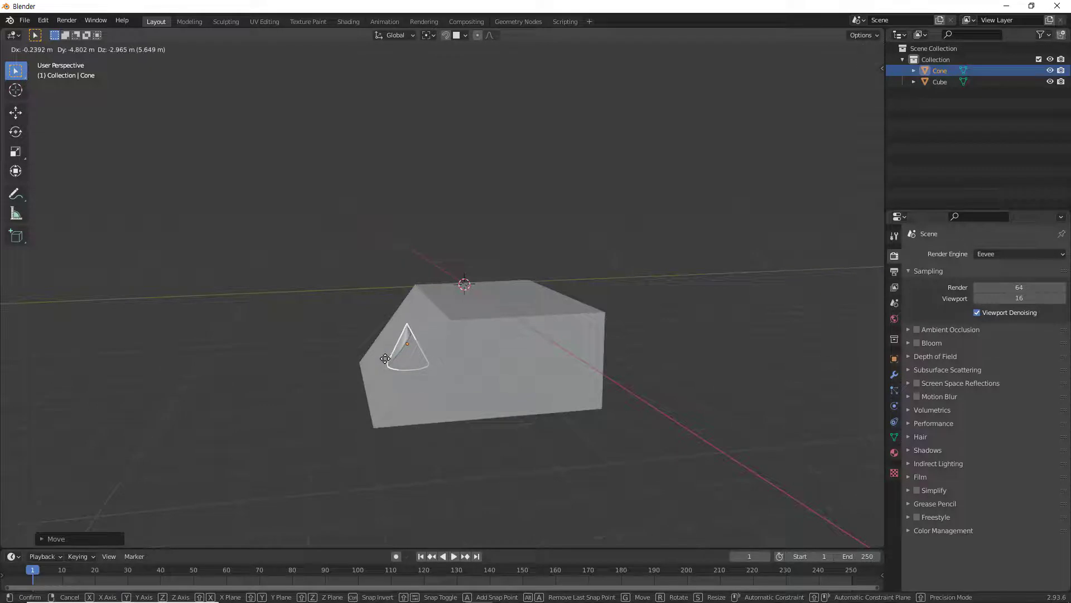
click(385, 356)
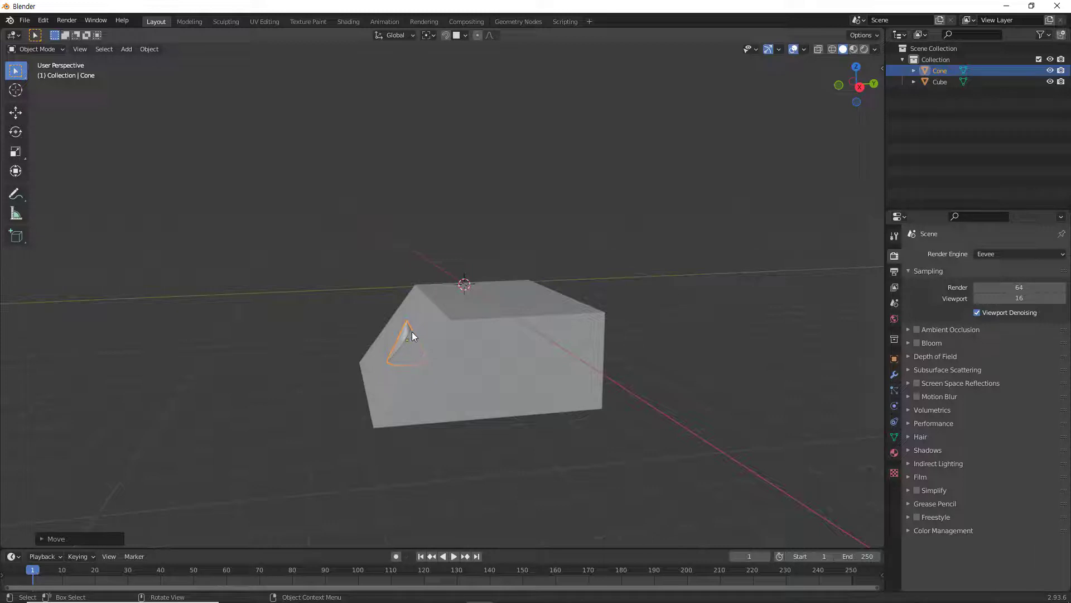
key(ctrl+z)
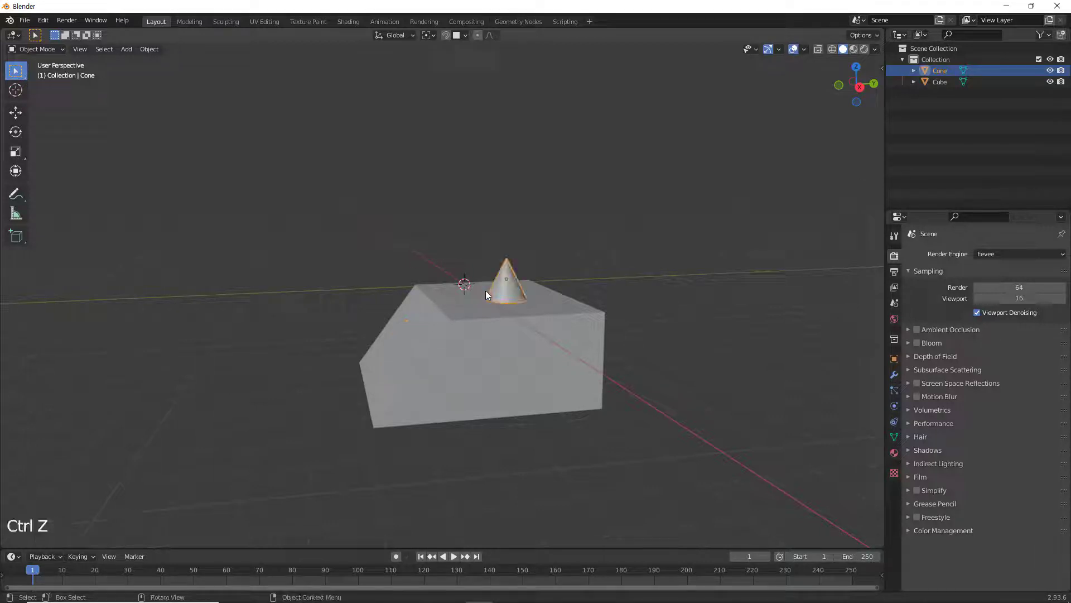
- Reselect the cone and move it off the block's top face to the space beside the slope
click(508, 286)
click(517, 278)
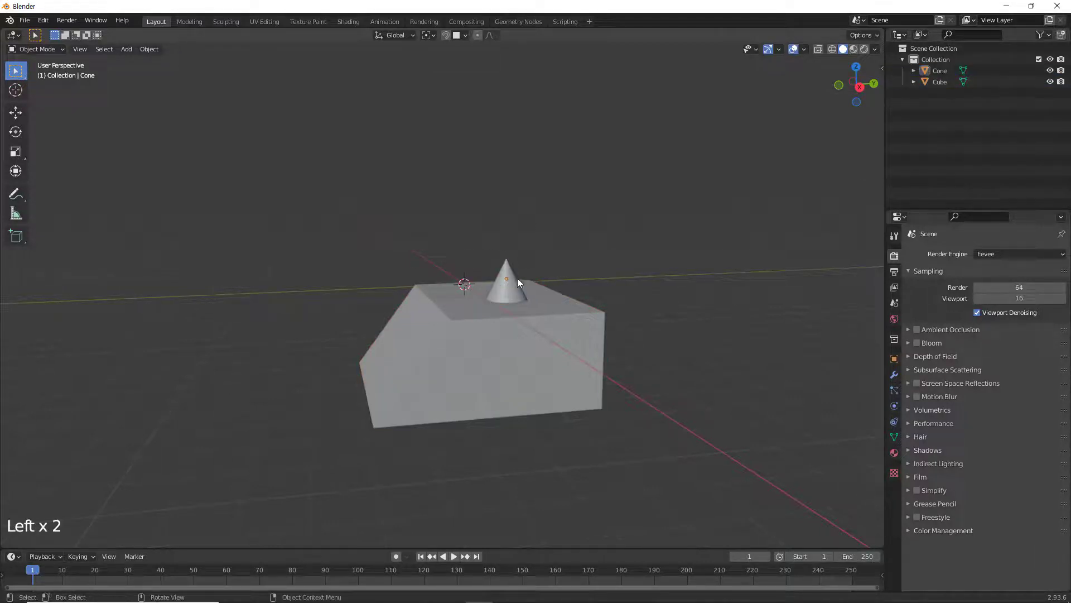
click(510, 292)
key(g)
click(392, 313)
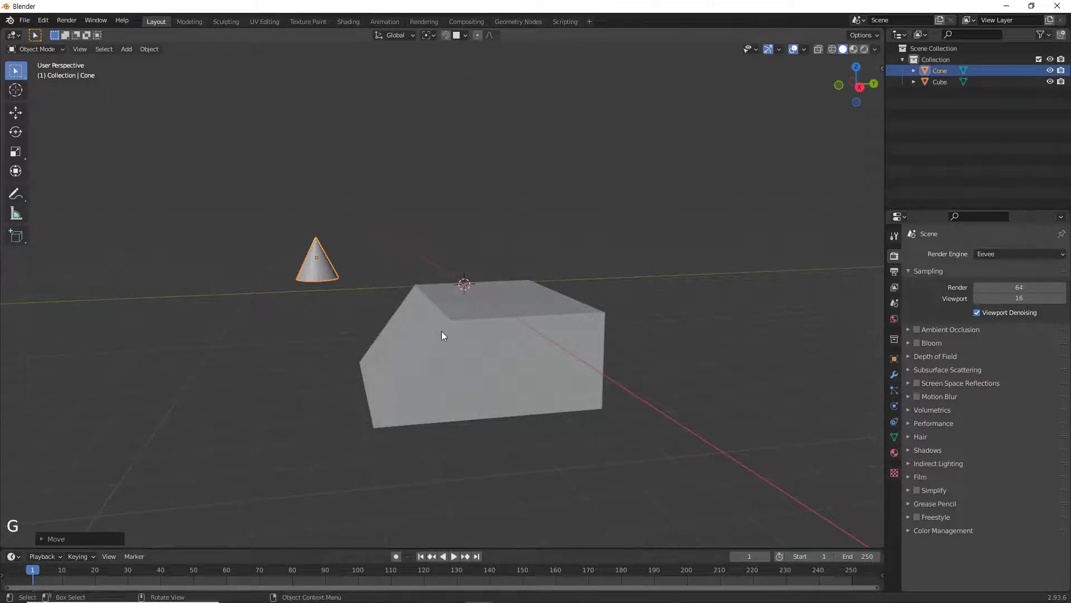
mouse_move(442, 334)
middle_down()
mouse_move(456, 327)
mouse_move(449, 331)
middle_up()
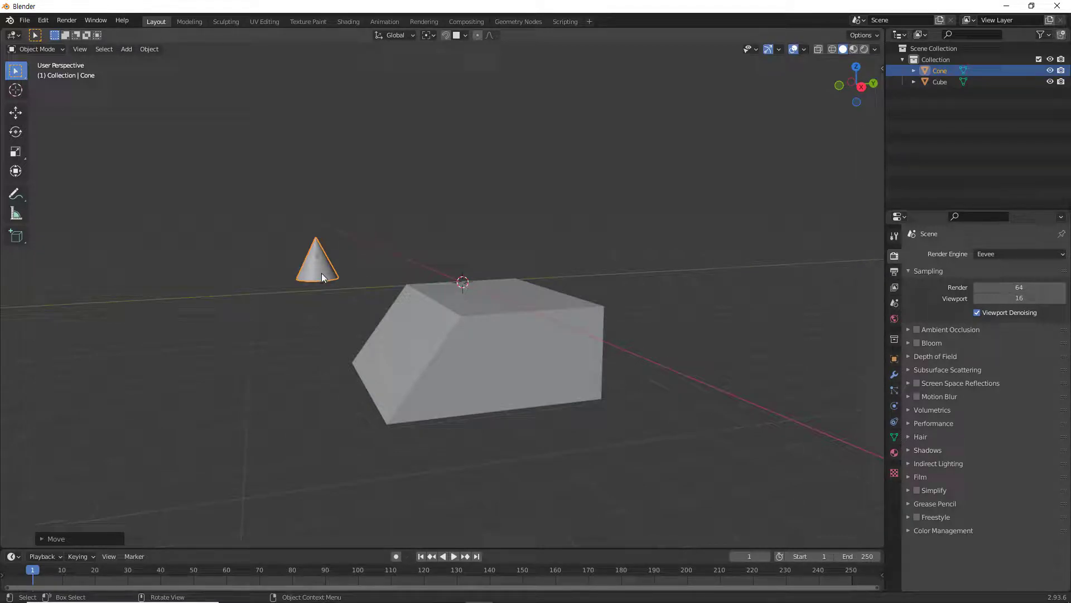
- Enable Align Rotation to Target for Face snapping and snap the cone onto the block's sloped face
click(465, 35)
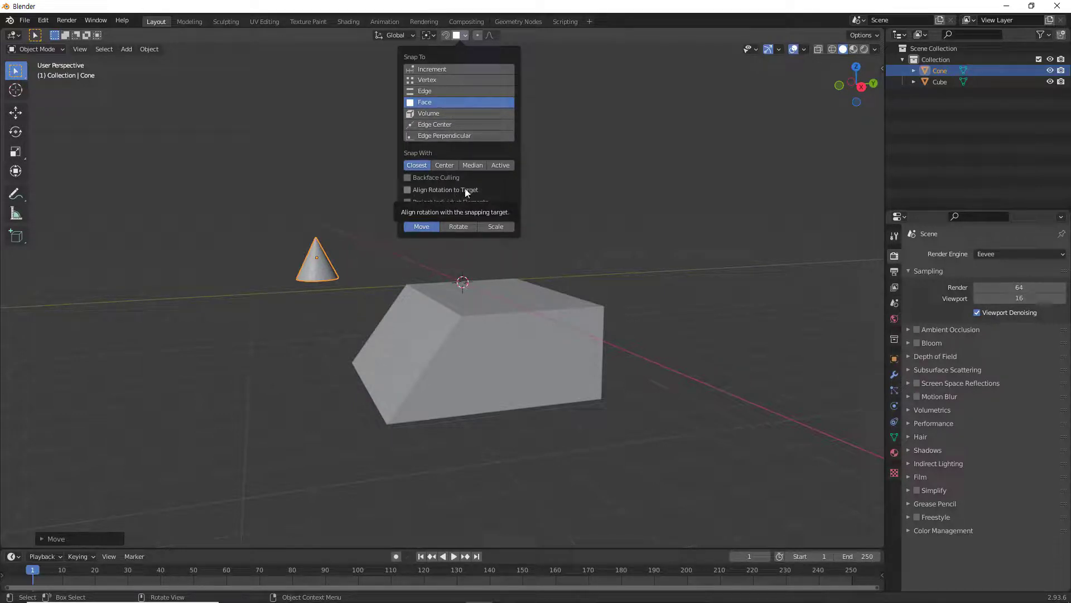
click(409, 190)
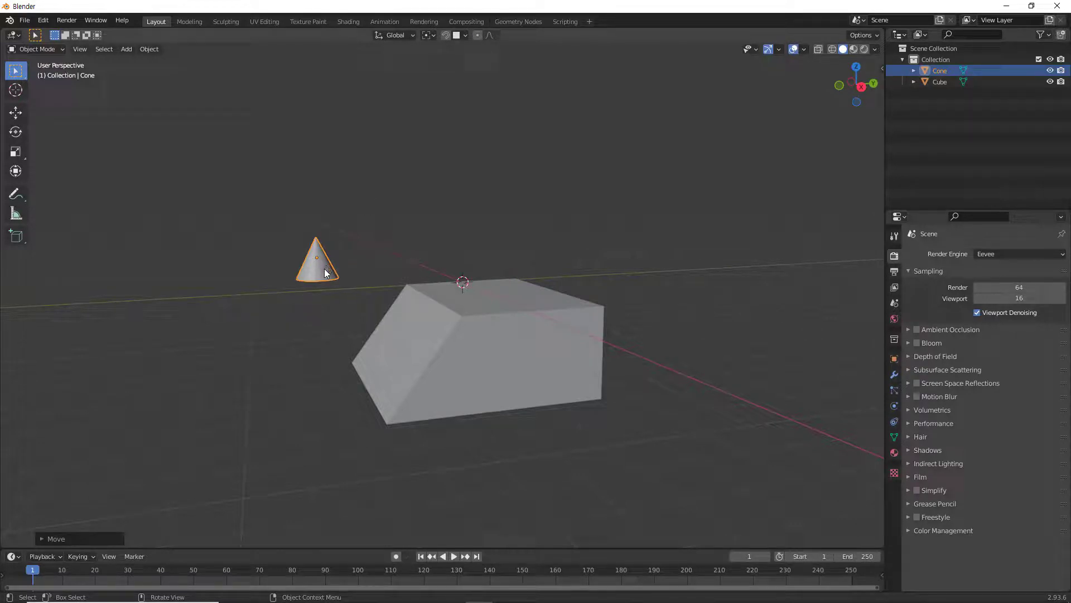
key(g)
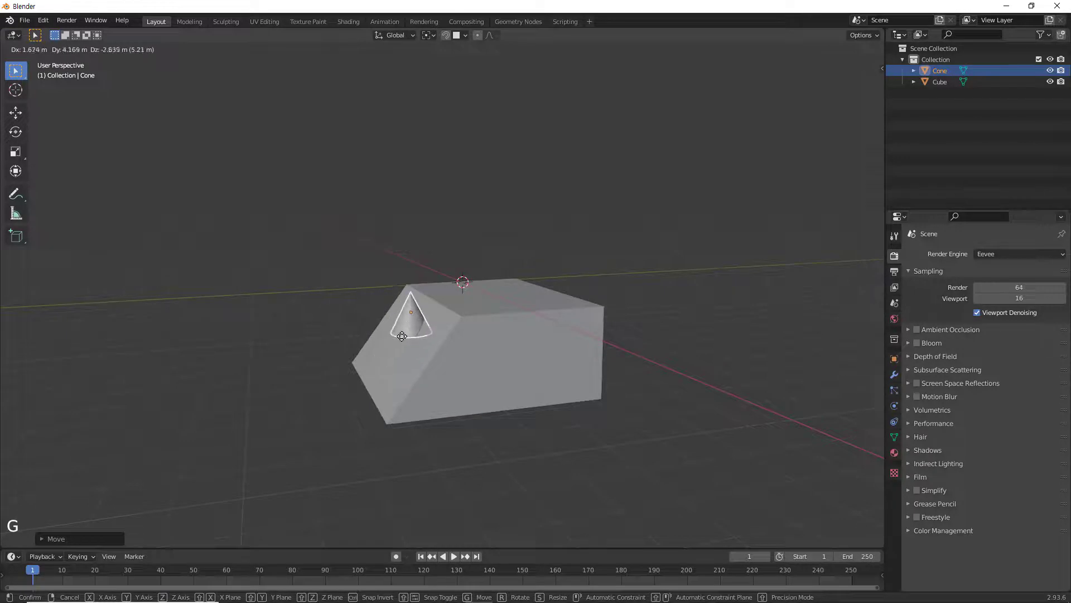
key(ctrl)
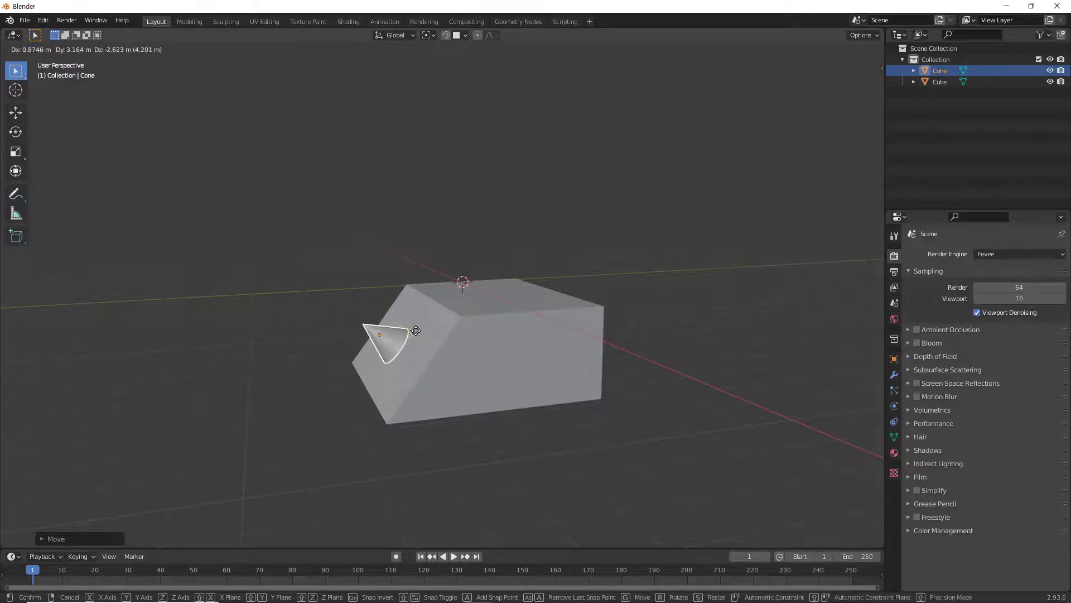
click(427, 326)
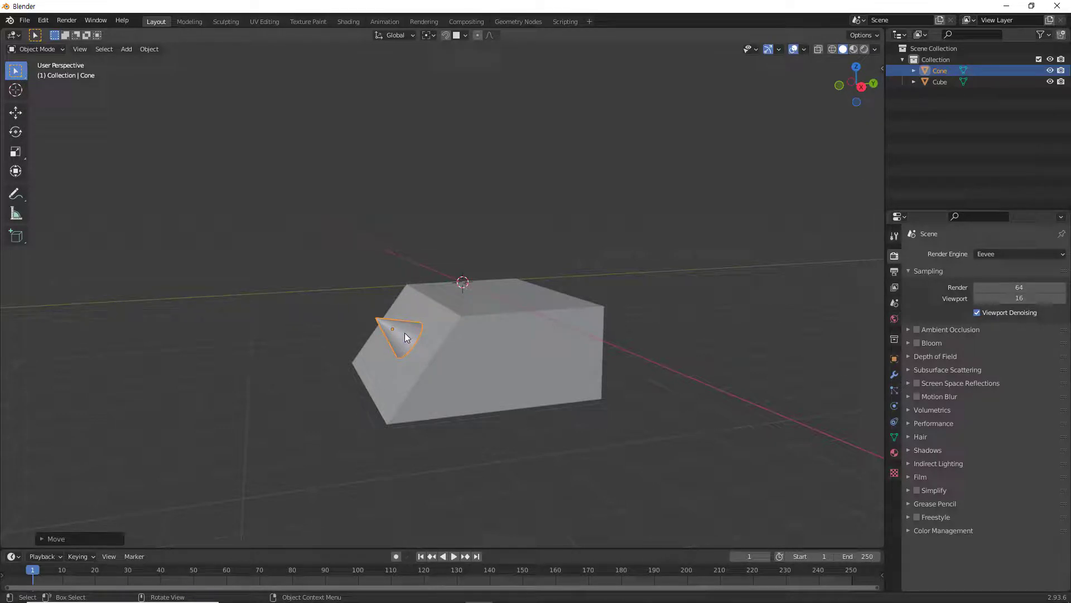
- Snap the cone from the sloped face onto the block's flat top face with aligned rotation, and open the snapping options
key(g)
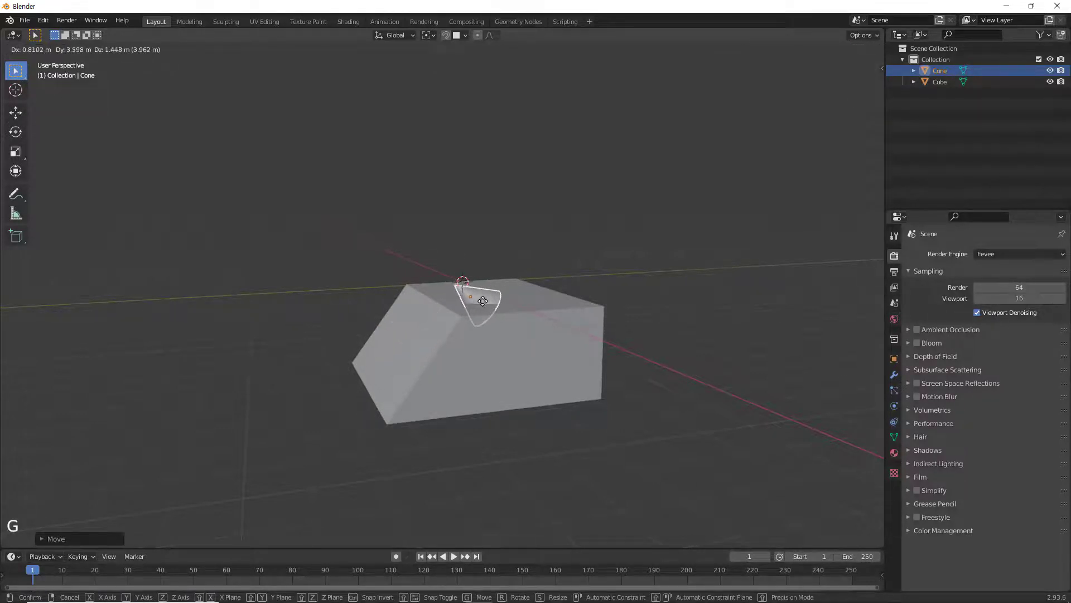
key(ctrl)
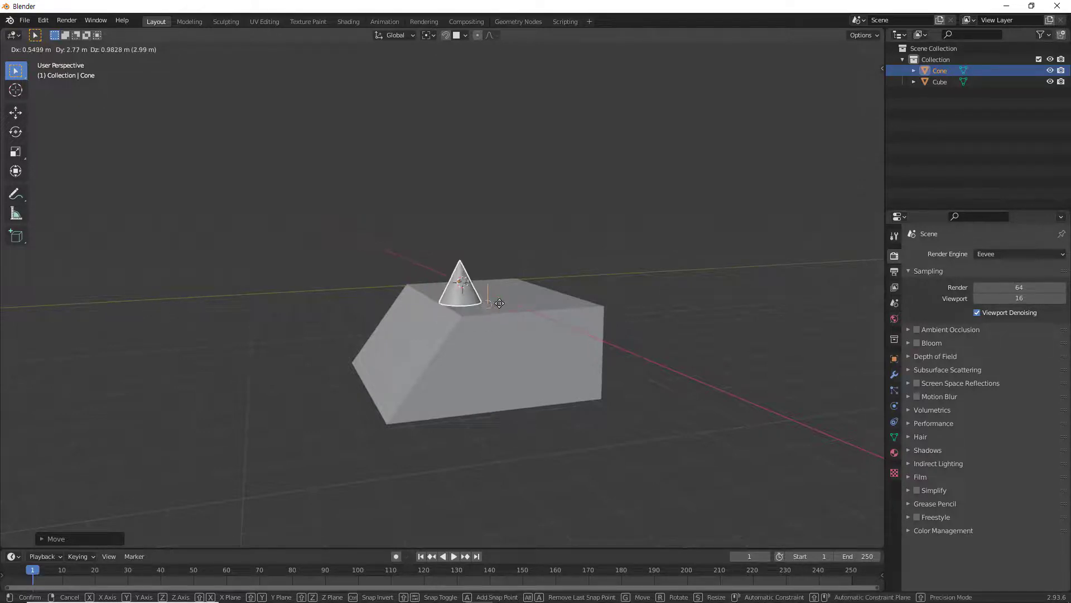
click(529, 301)
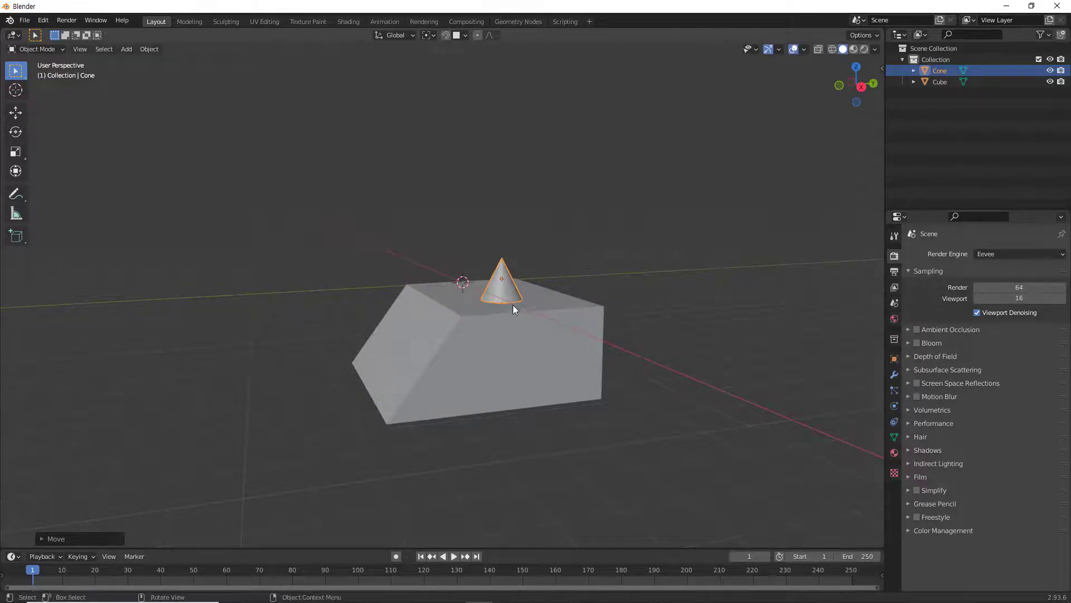
middle_drag(519, 340, 500, 308)
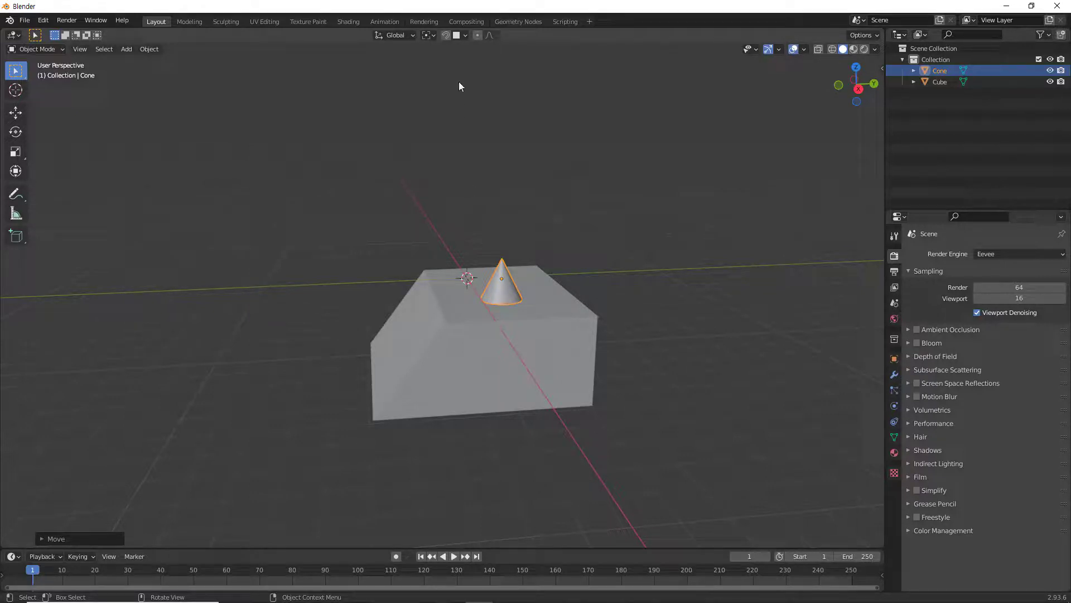
click(465, 35)
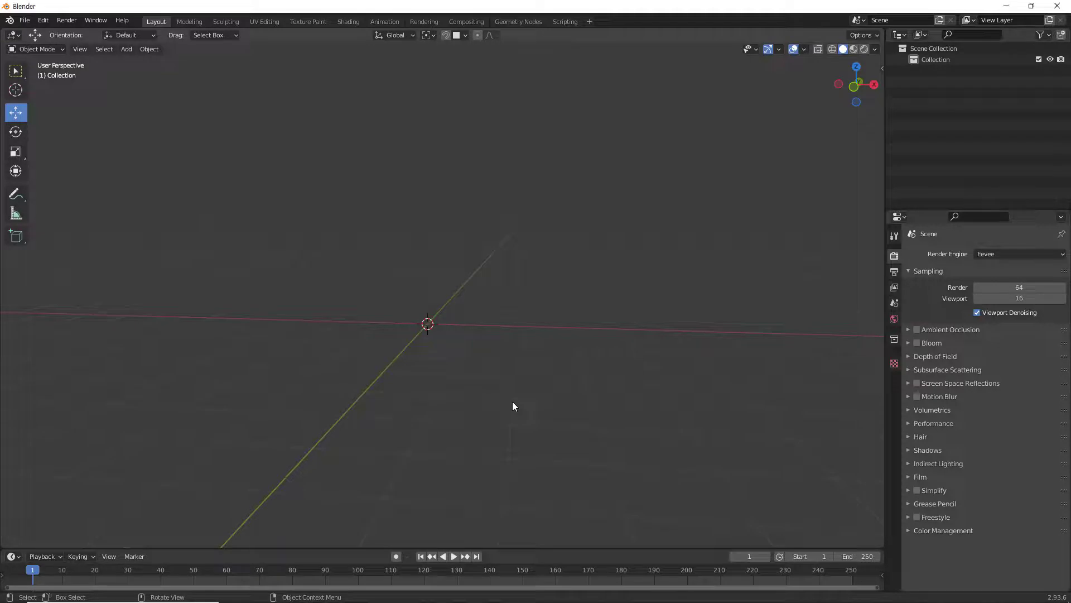
- Switch the empty scene to front view and add a mesh cone at the 3D cursor
key(grave)
click(455, 364)
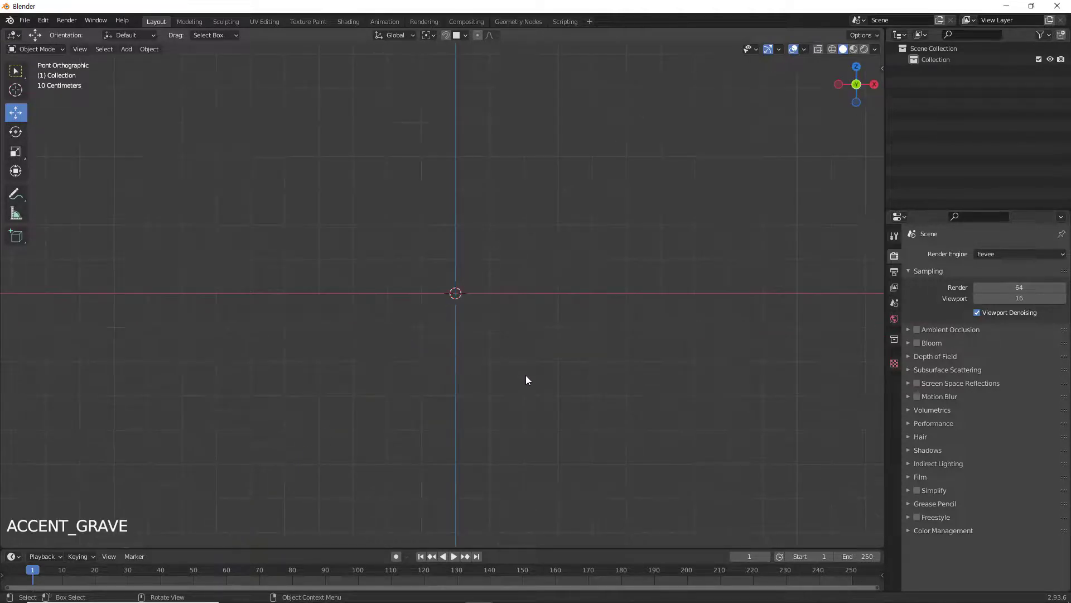
key(shift+a)
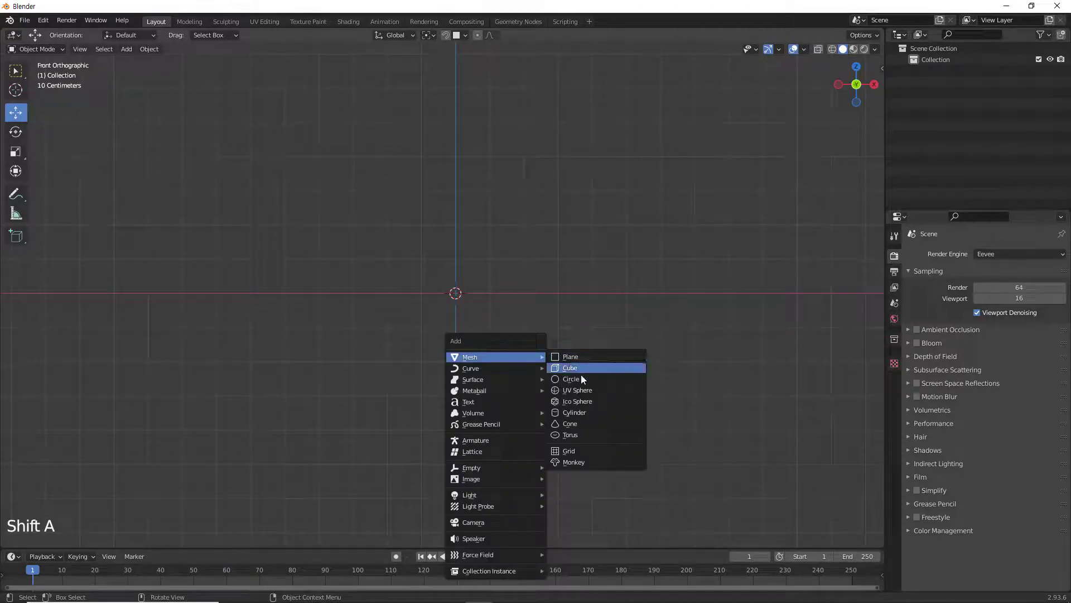
click(583, 422)
scroll(471, 346, up, 4)
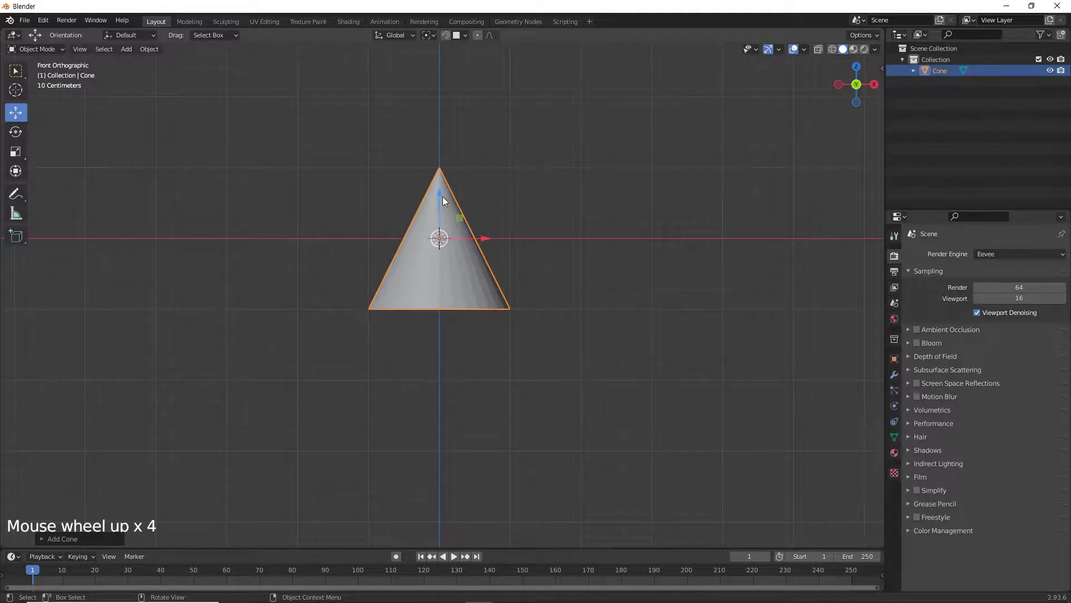
- Raise the cone along Z until its base sits slightly above the X axis line
drag(443, 201, 442, 127)
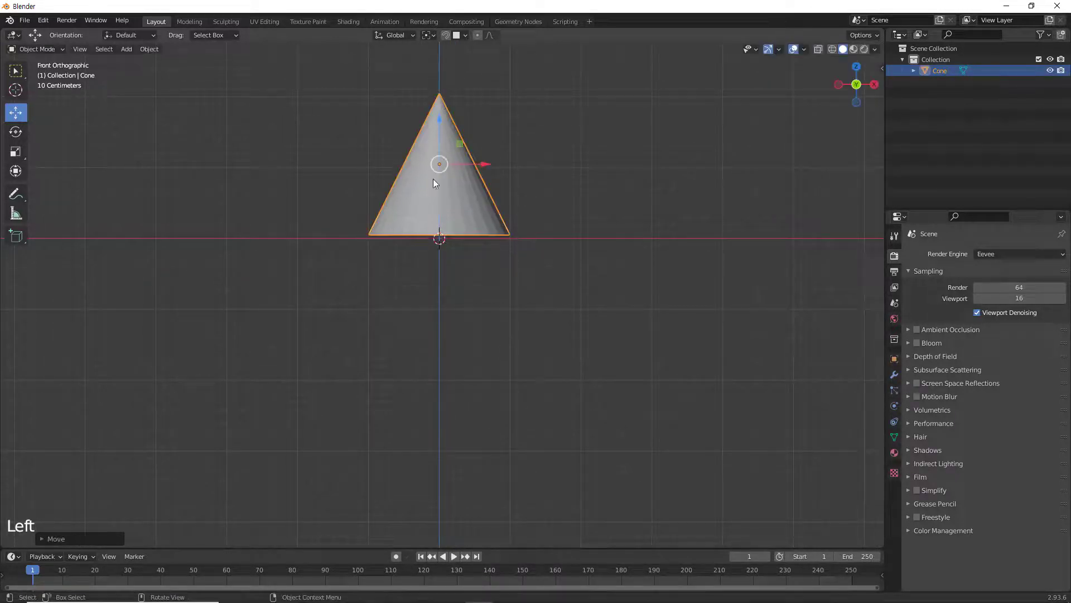
scroll(433, 227, up, 5)
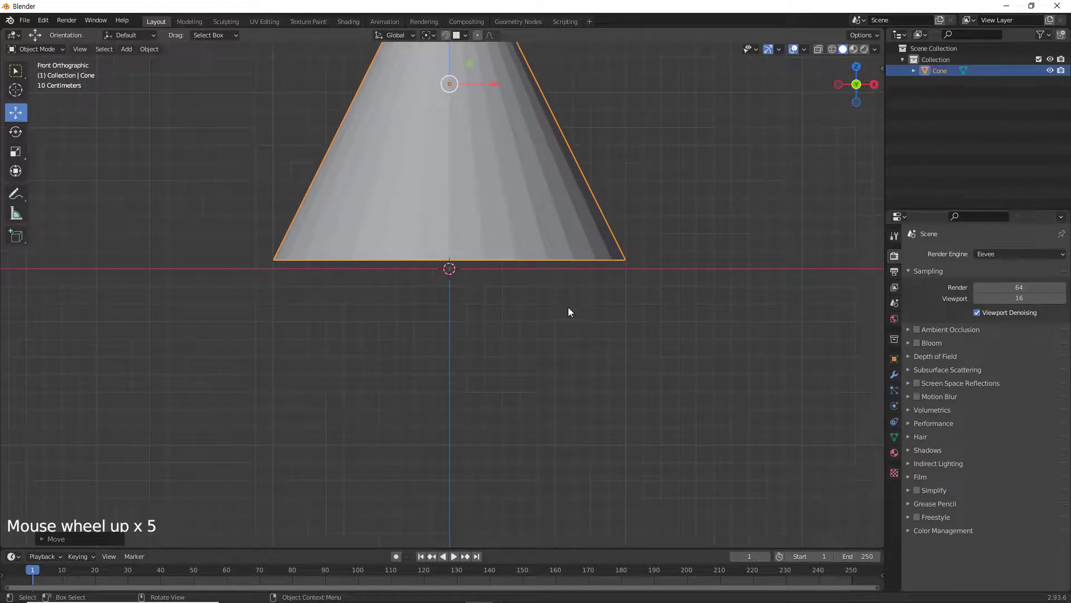
shift+middle_drag(517, 238, 516, 311)
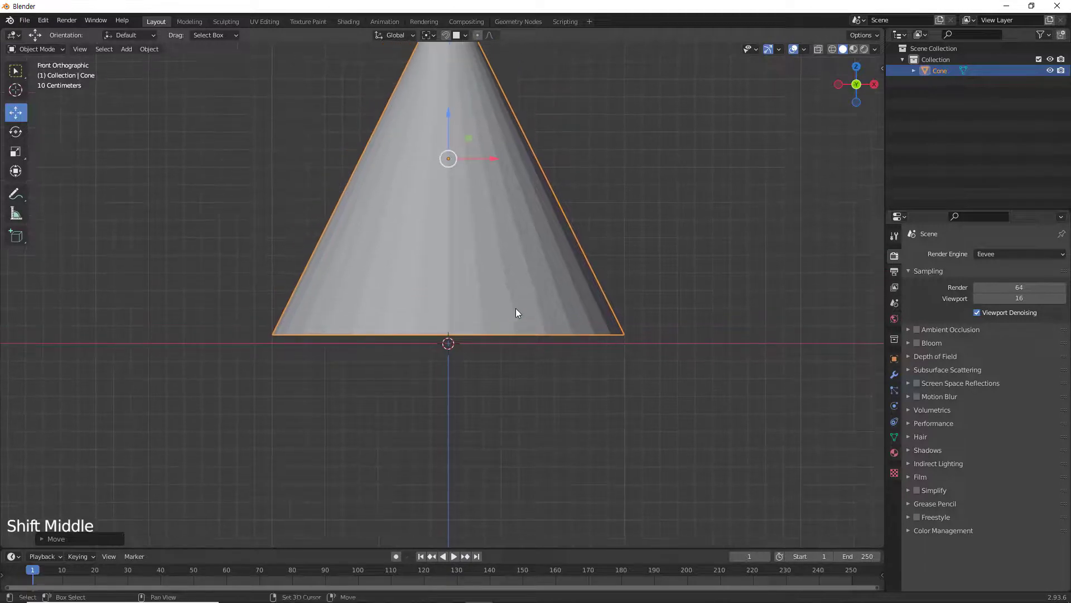
- Snap the cone to the nearest grid point with Selection to Grid
right_click(644, 380)
mouse_move(644, 381)
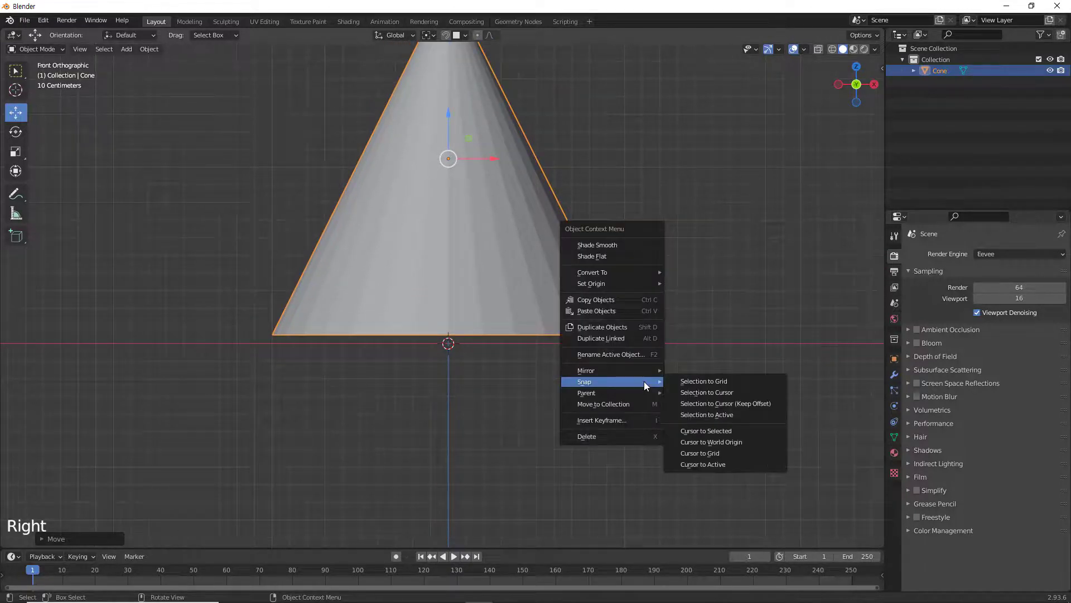
click(702, 382)
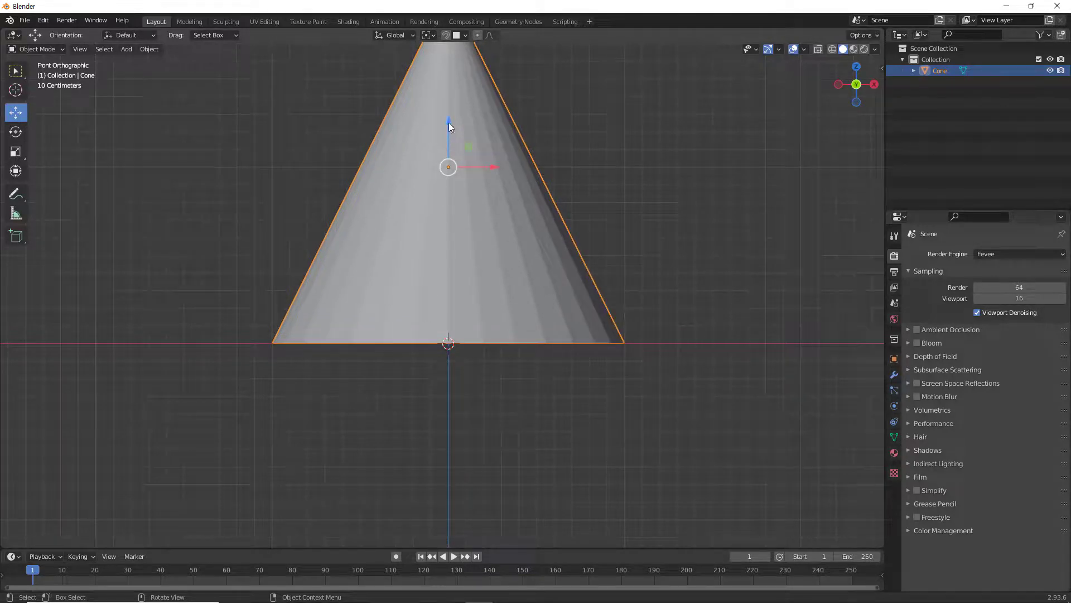
- Raise the cone slightly along Z, off the X axis line, and snap it with Selection to Grid again
drag(448, 122, 448, 110)
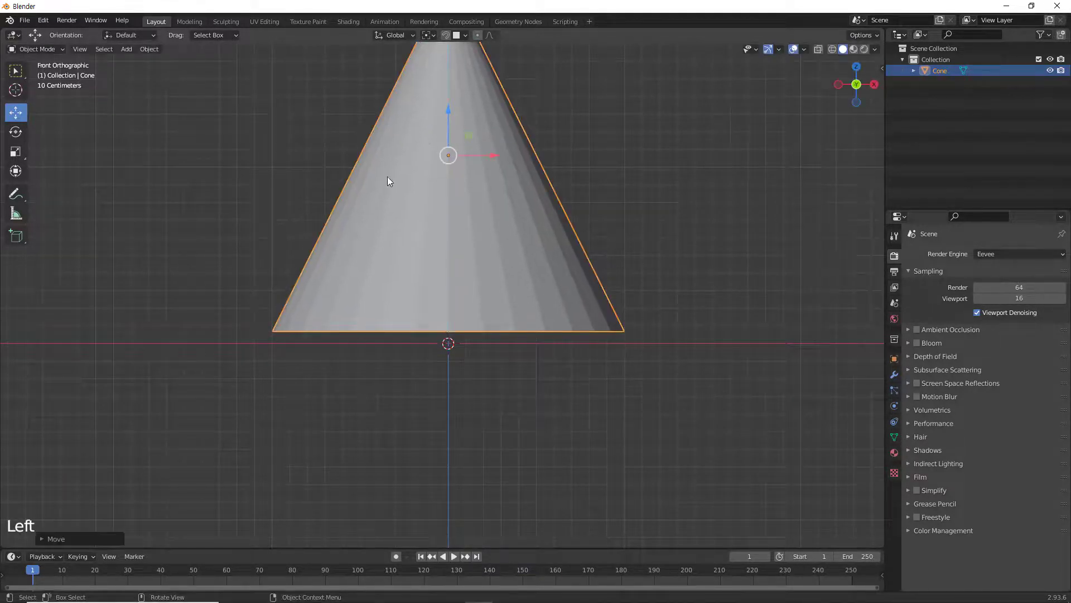
right_click(595, 376)
mouse_move(595, 377)
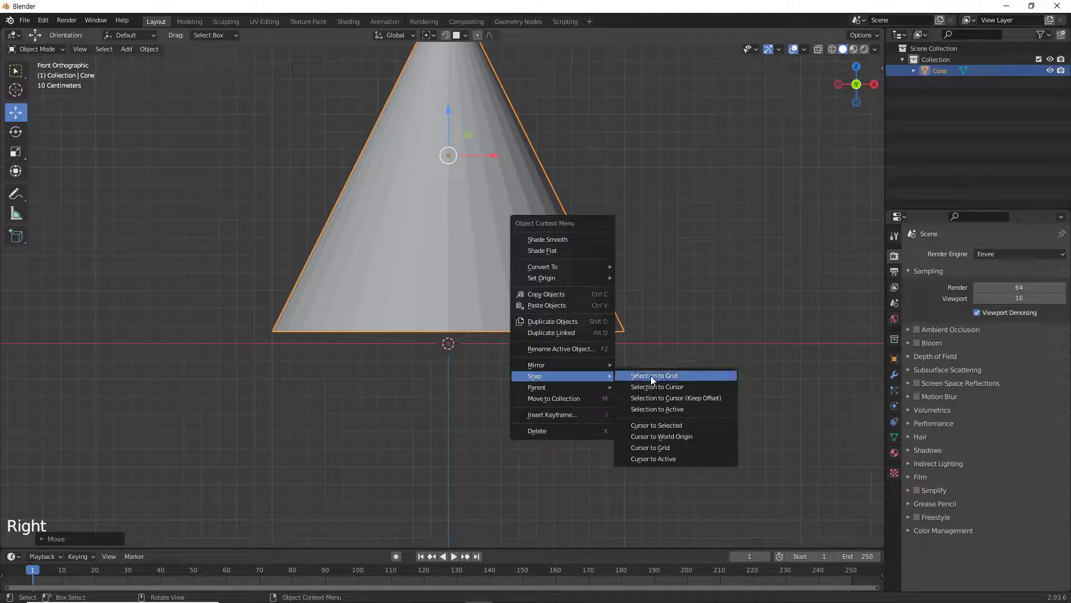
click(689, 375)
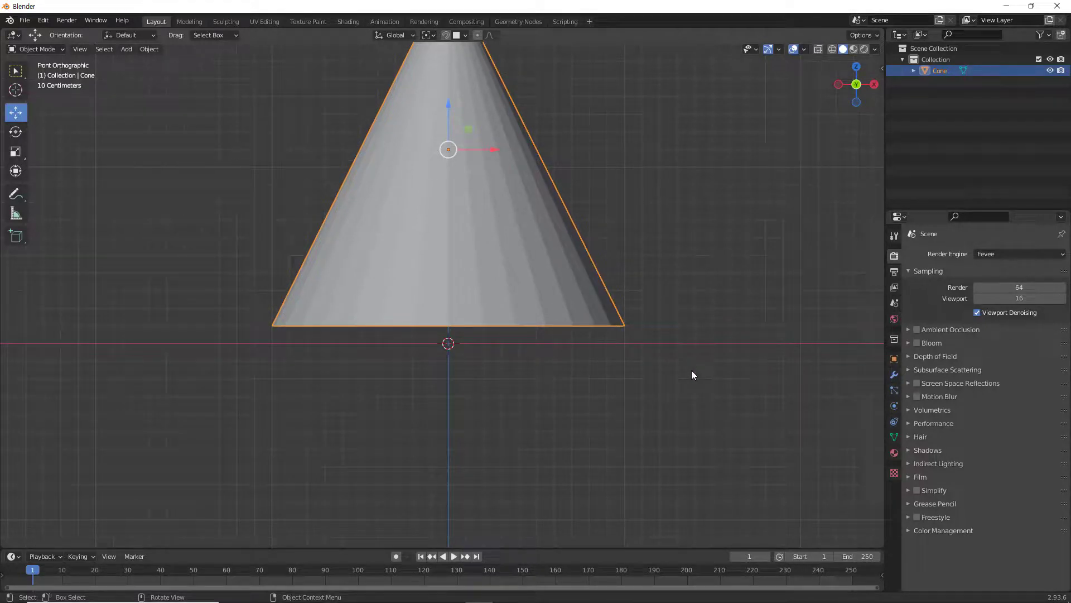
- Try snapping the cone to the 3D cursor with Selection to Cursor, and undo the snap
right_click(679, 360)
mouse_move(705, 356)
right_click(680, 362)
mouse_move(682, 363)
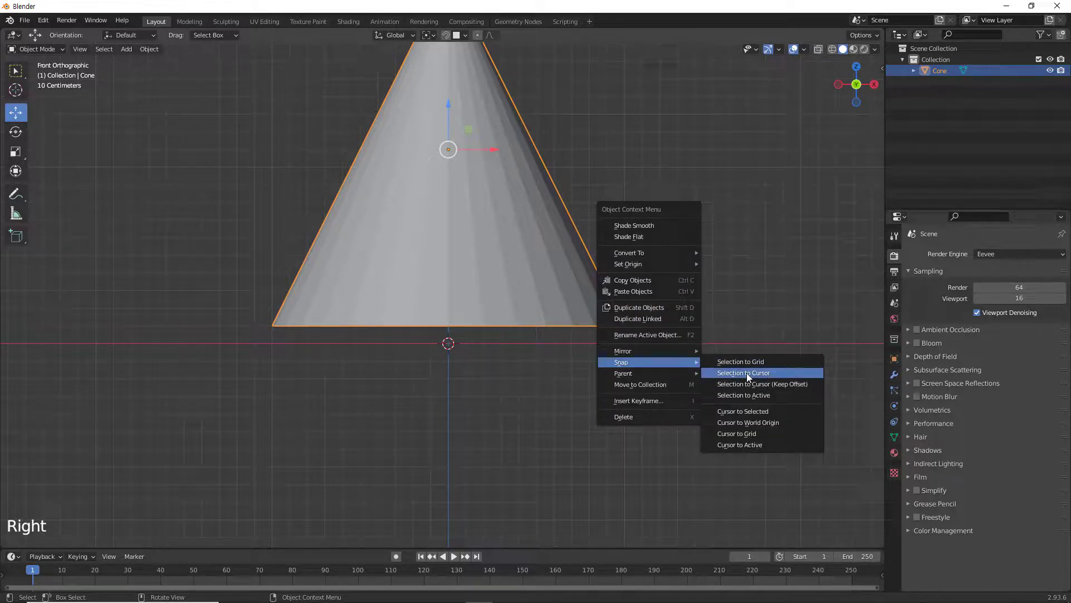
click(764, 374)
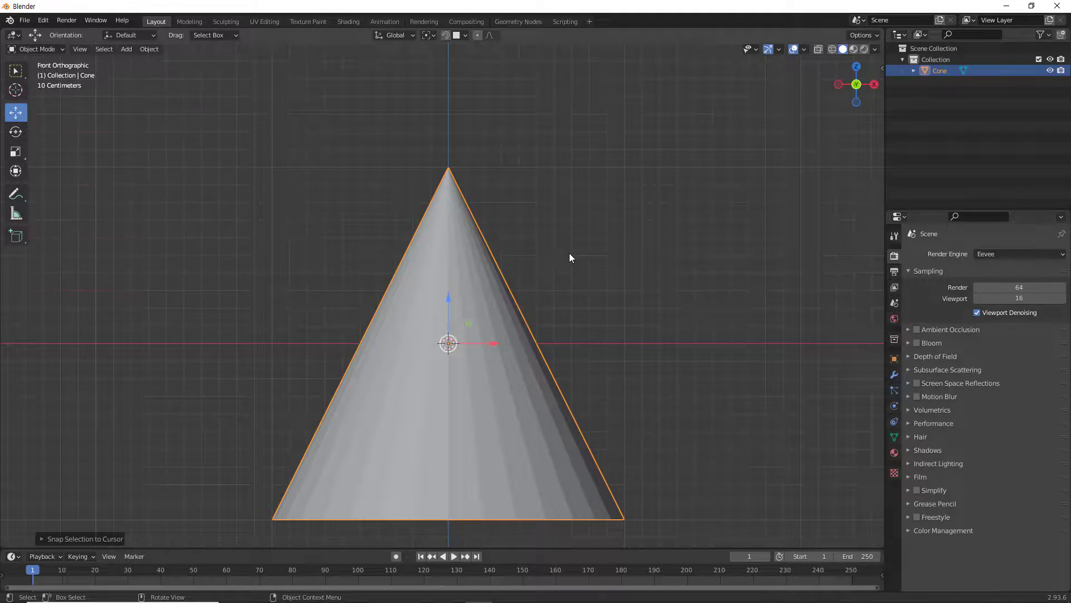
key(ctrl+z)
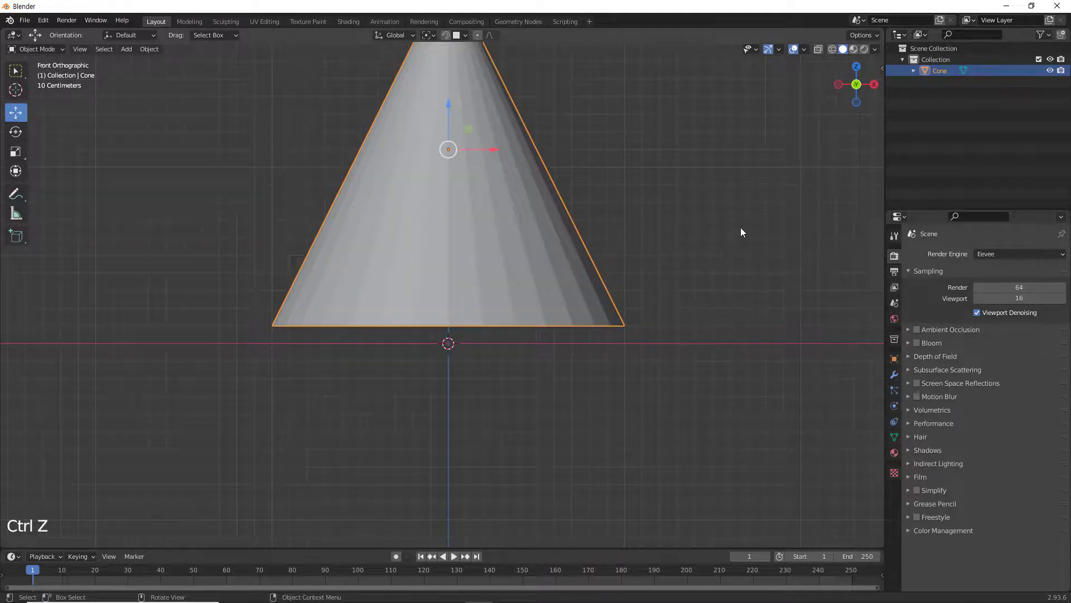
- Duplicate the cone in place and move the copy along positive X until a clear gap separates it from the original
right_click(691, 230)
mouse_move(692, 229)
key(shift+d)
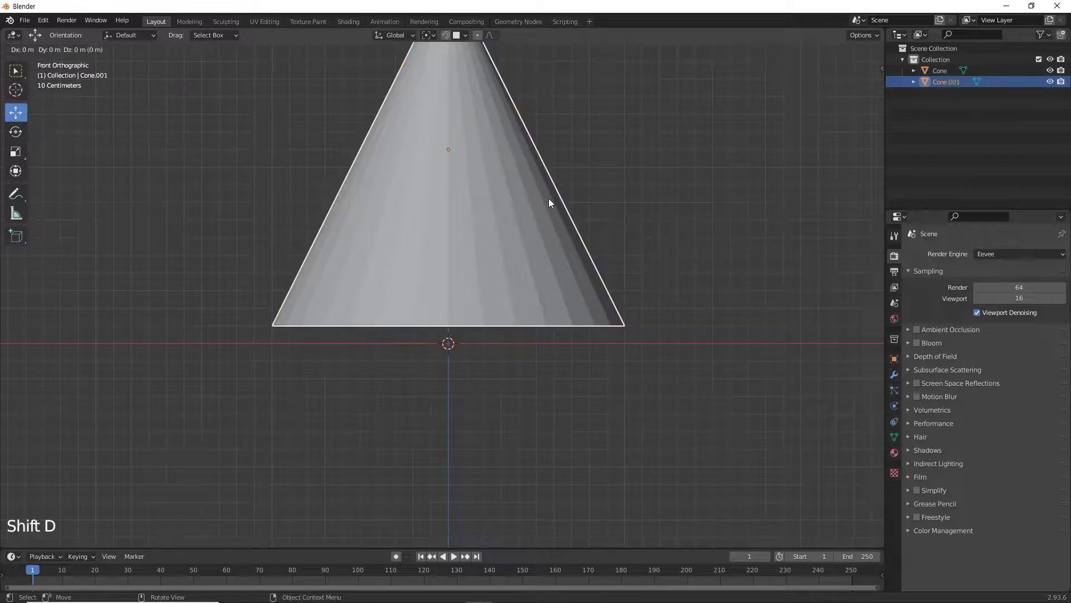
right_click(637, 197)
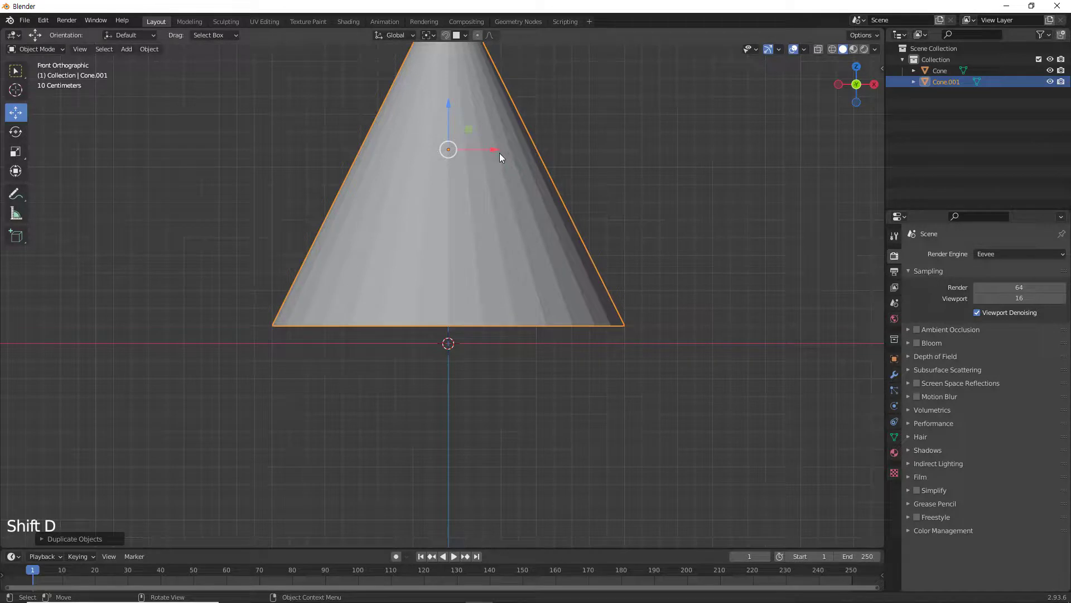
drag(500, 153, 812, 148)
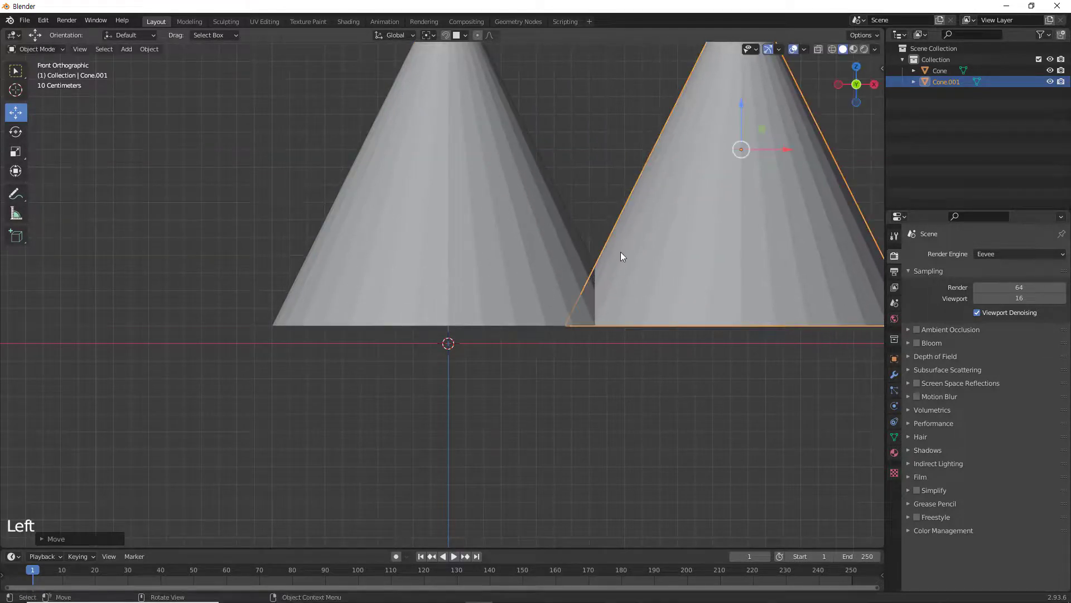
scroll(584, 287, down, 4)
shift+middle_drag(615, 326, 436, 320)
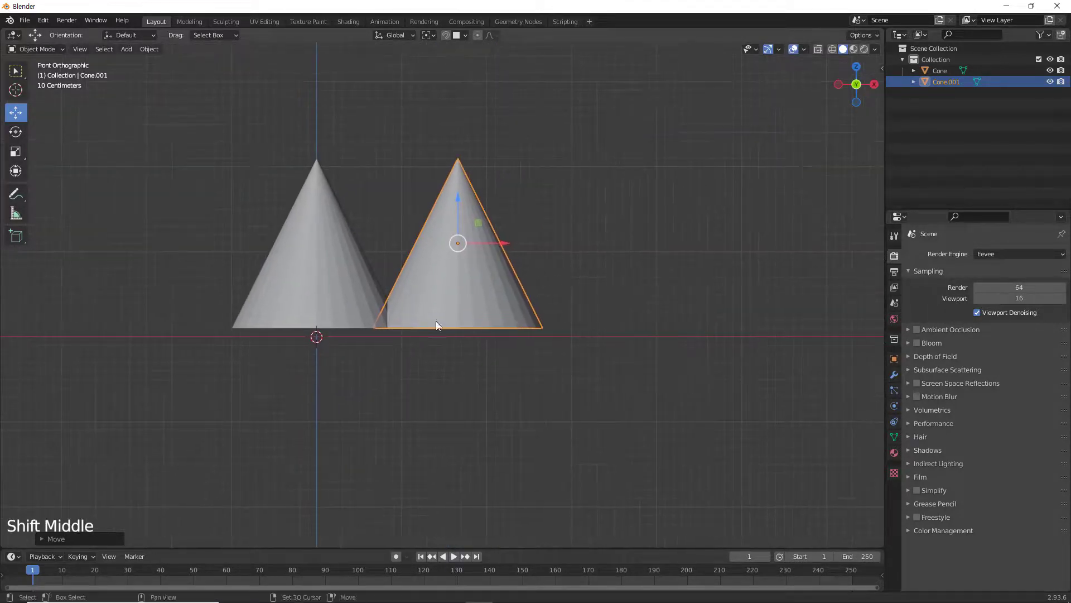
drag(504, 246, 607, 237)
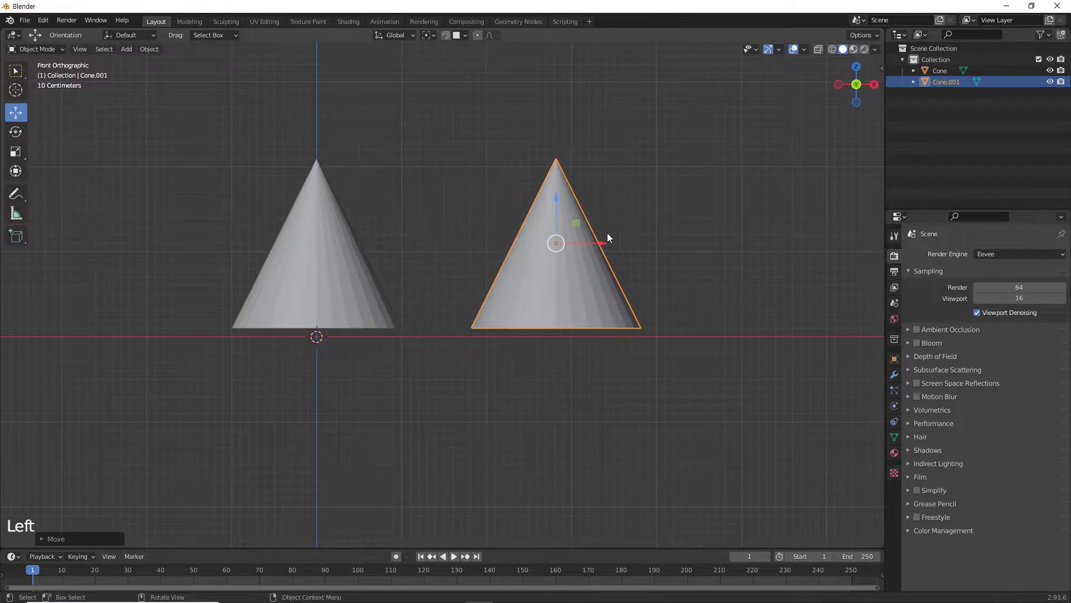
- Select both cones, with the copy active, try snapping them with Selection to Cursor, and undo the snap
click(677, 402)
click(358, 259)
shift+click(551, 246)
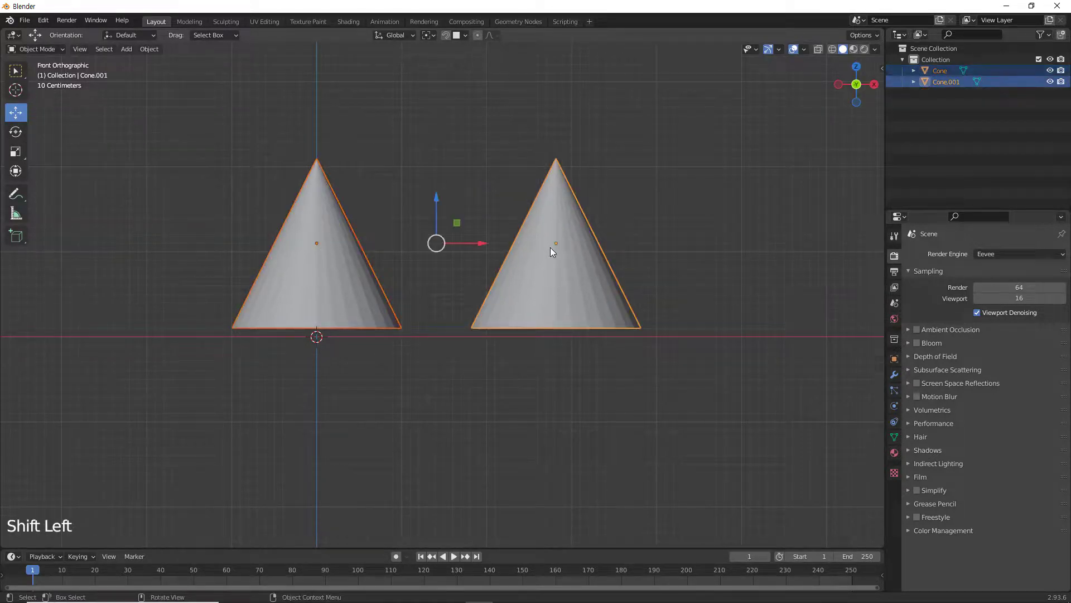
right_click(664, 375)
mouse_move(664, 375)
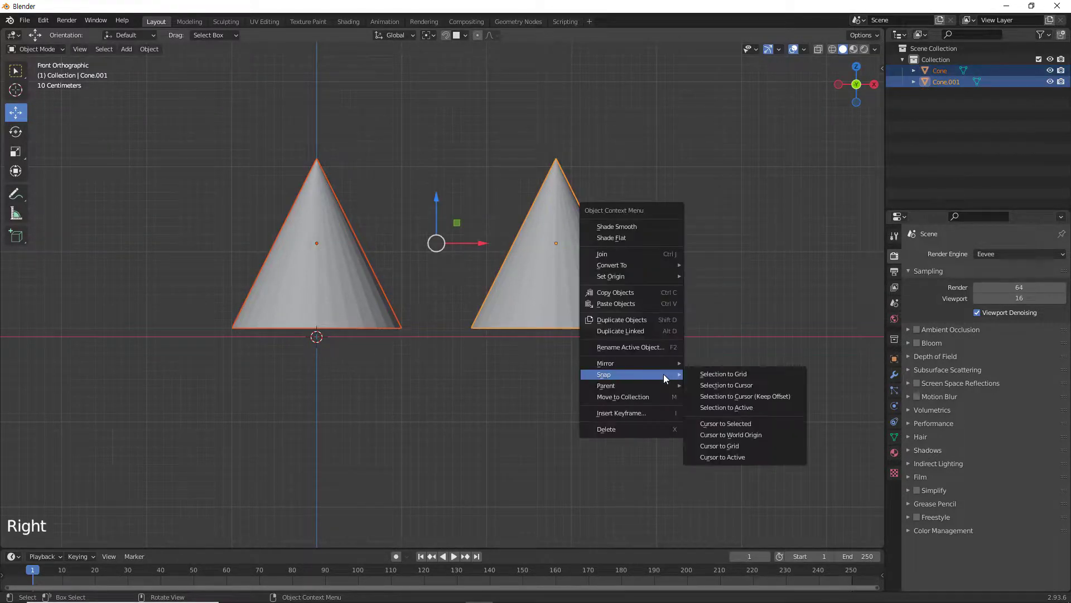
click(742, 386)
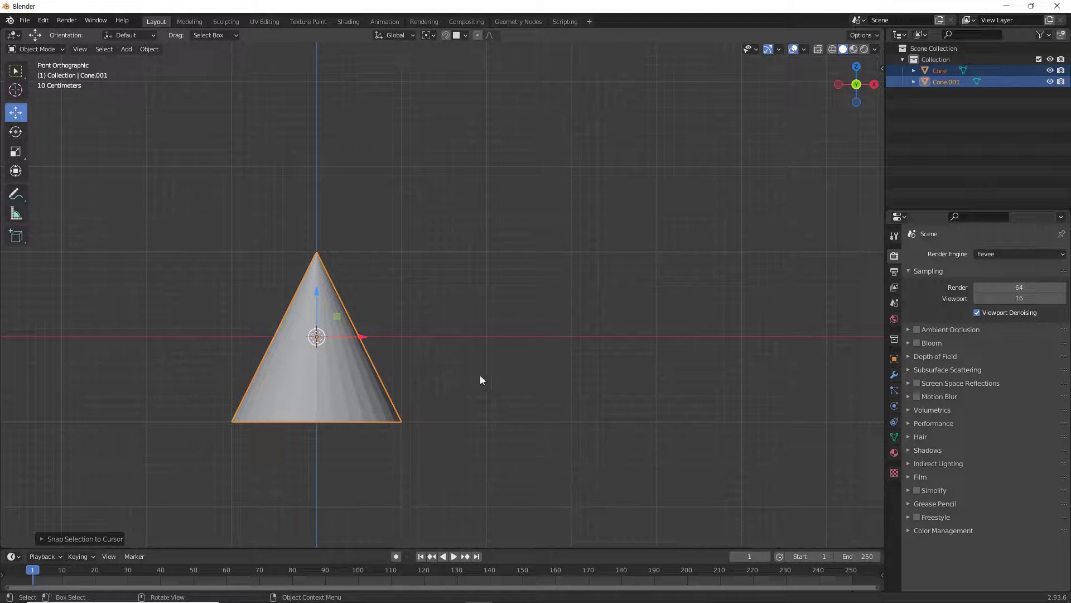
key(ctrl+z)
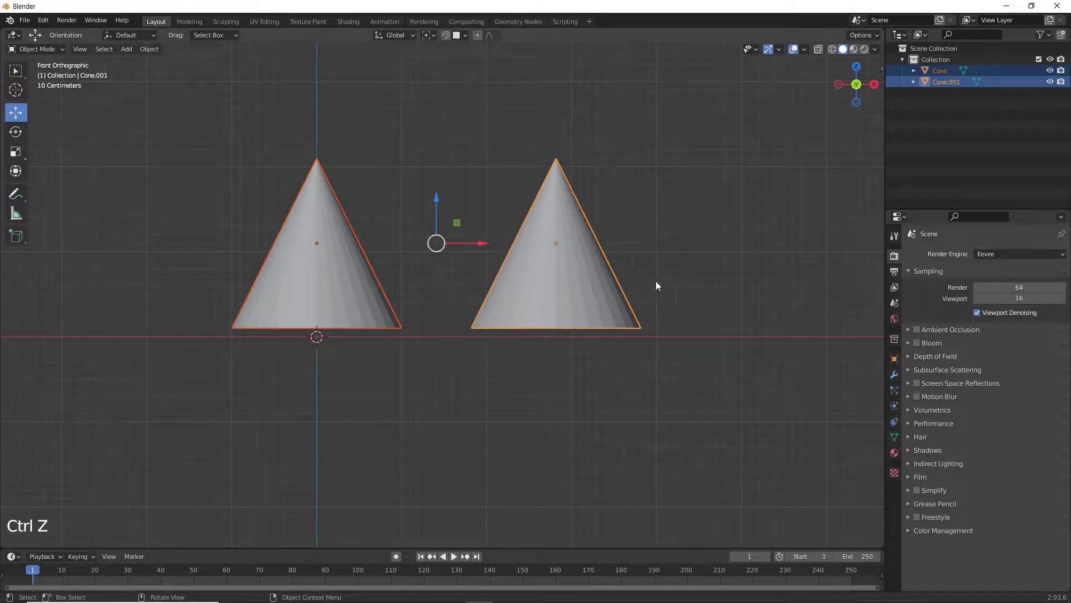
- Try snapping both cones with Selection to Cursor (Keep Offset), and undo the snap
right_click(703, 255)
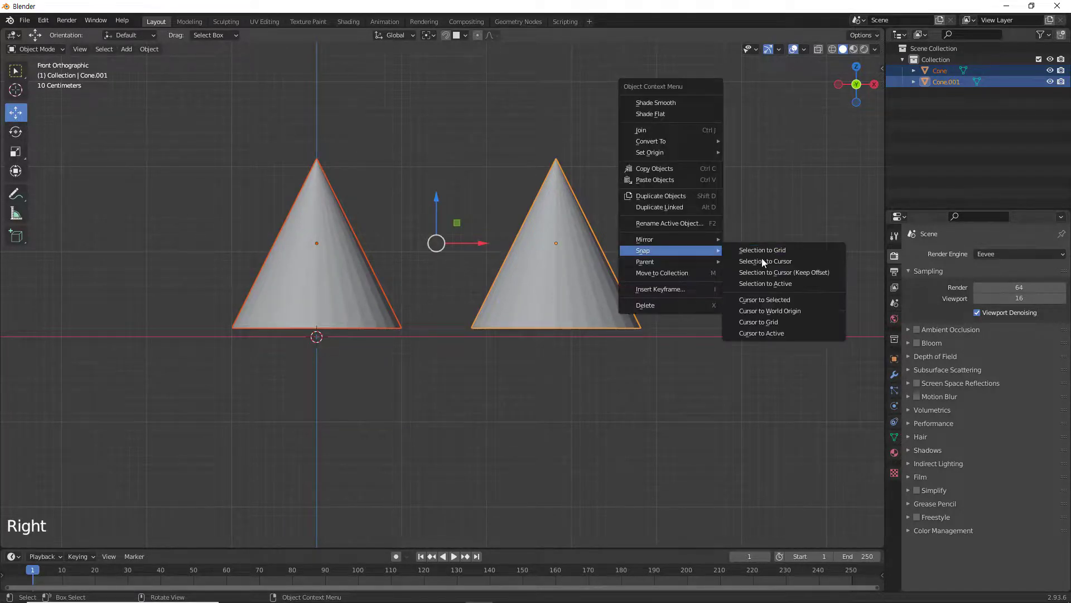
click(806, 274)
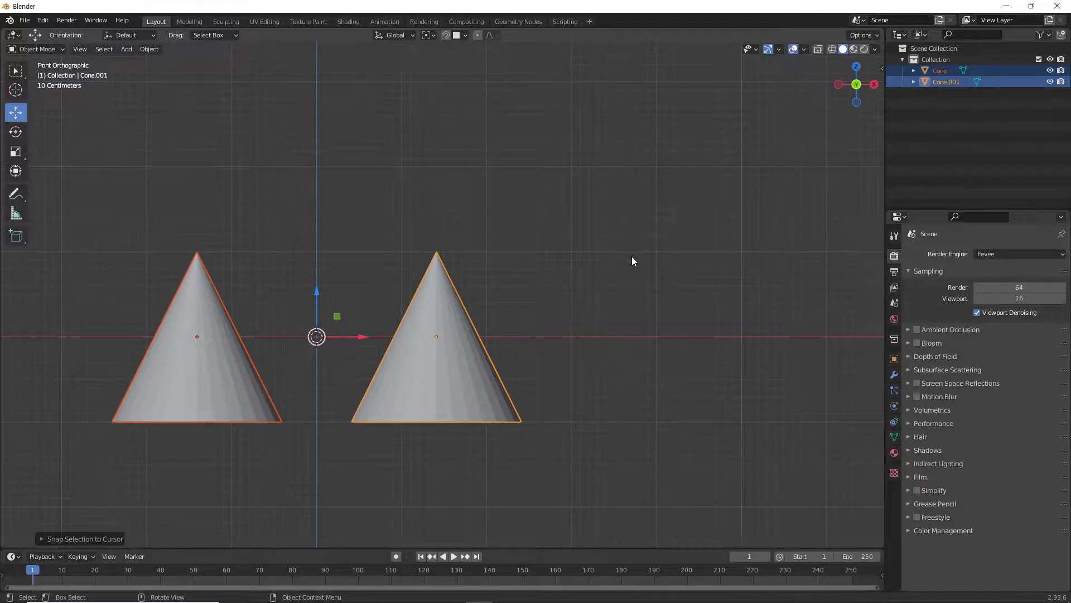
key(ctrl+z)
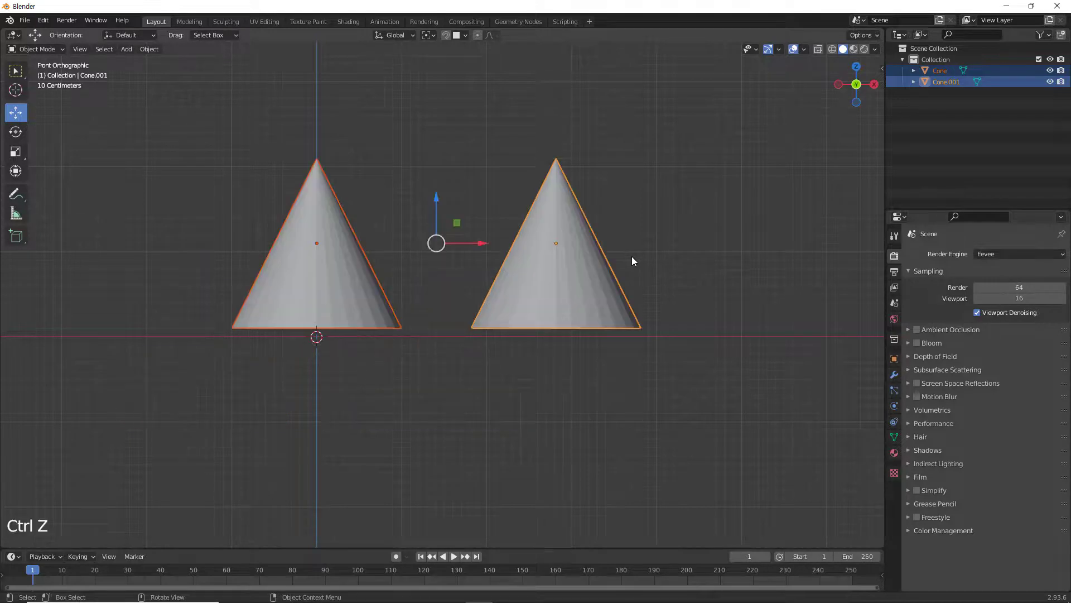
right_click(731, 263)
mouse_move(731, 263)
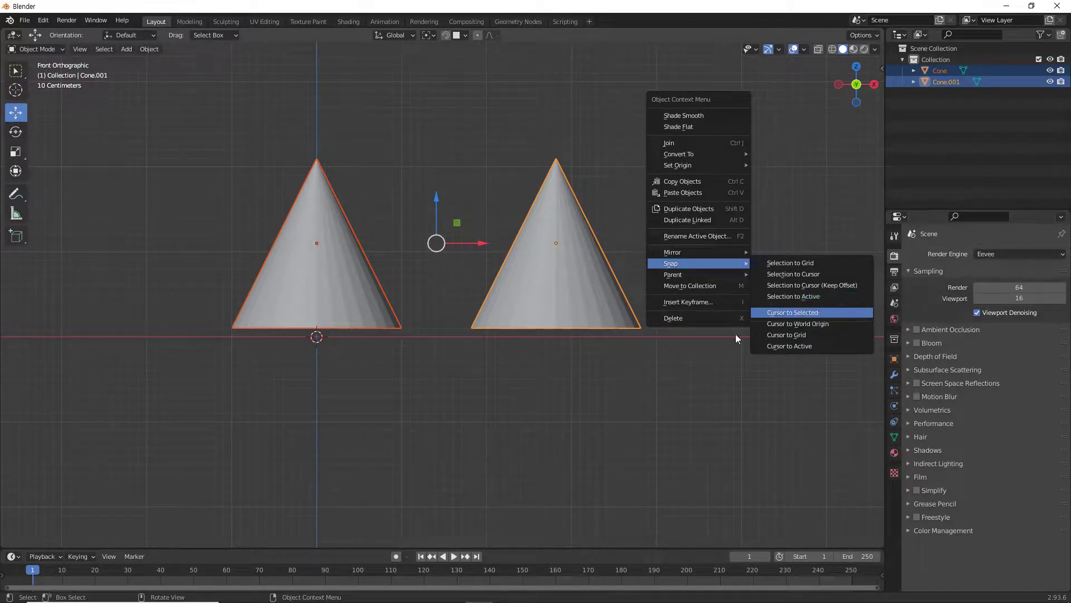
click(635, 413)
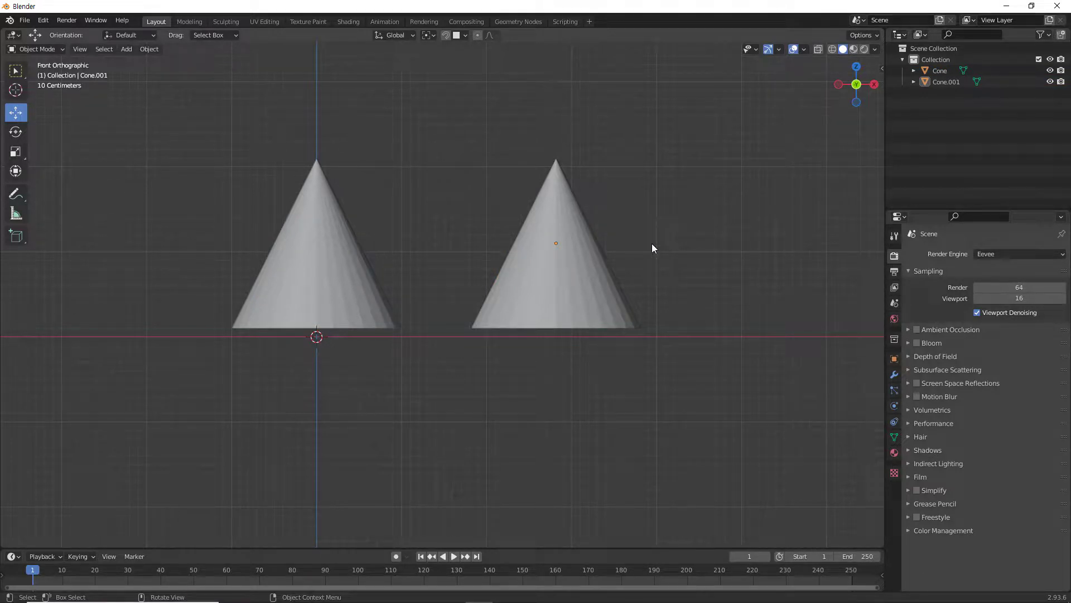
- Add a mesh cube and move it along positive X past the second cone, then deselect it
key(shift+a)
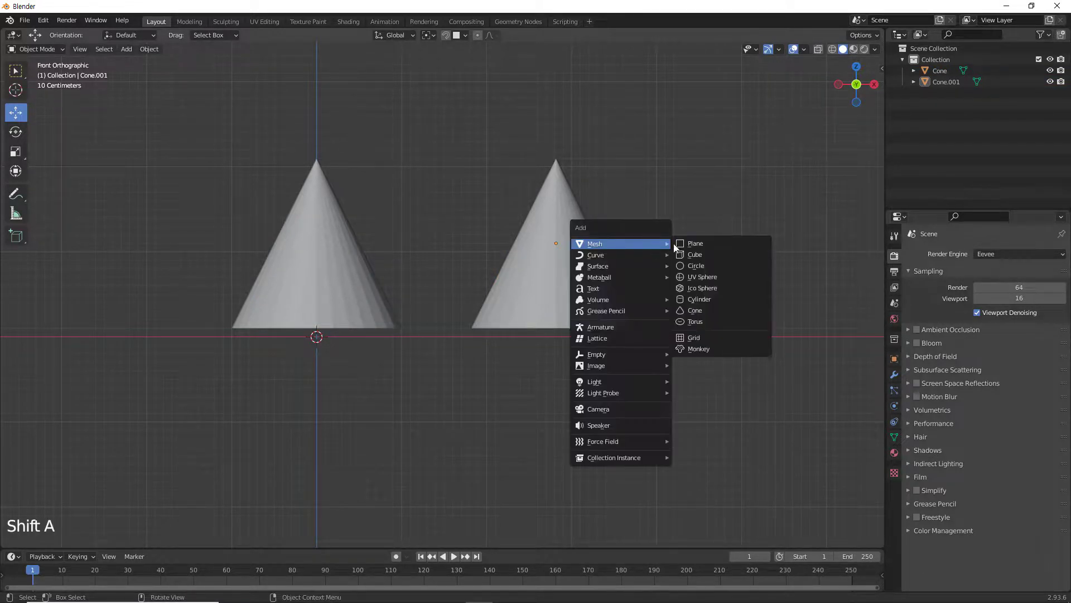
click(708, 254)
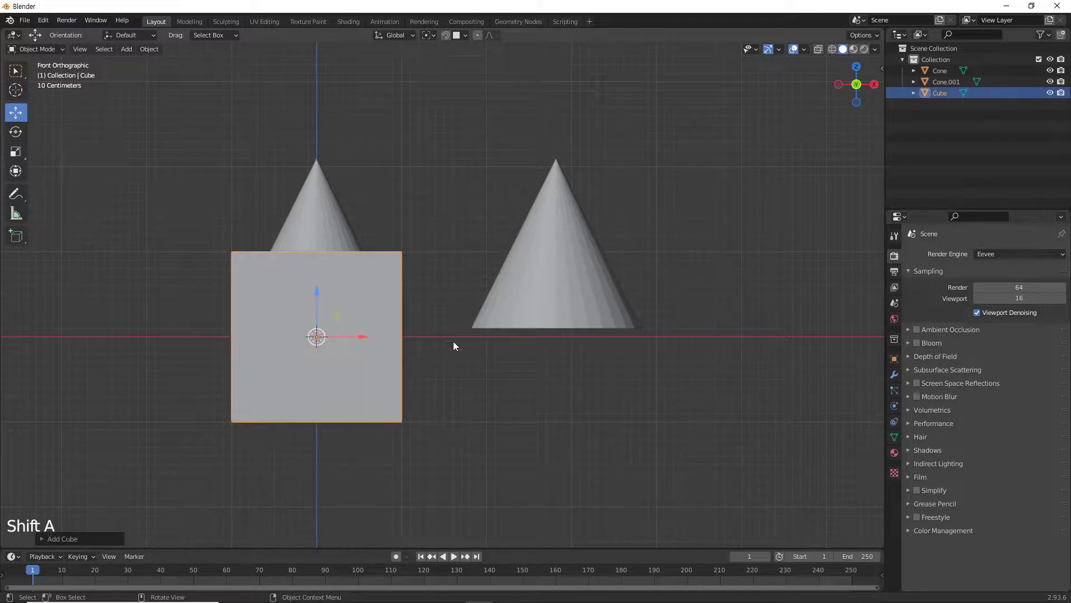
drag(363, 336, 835, 298)
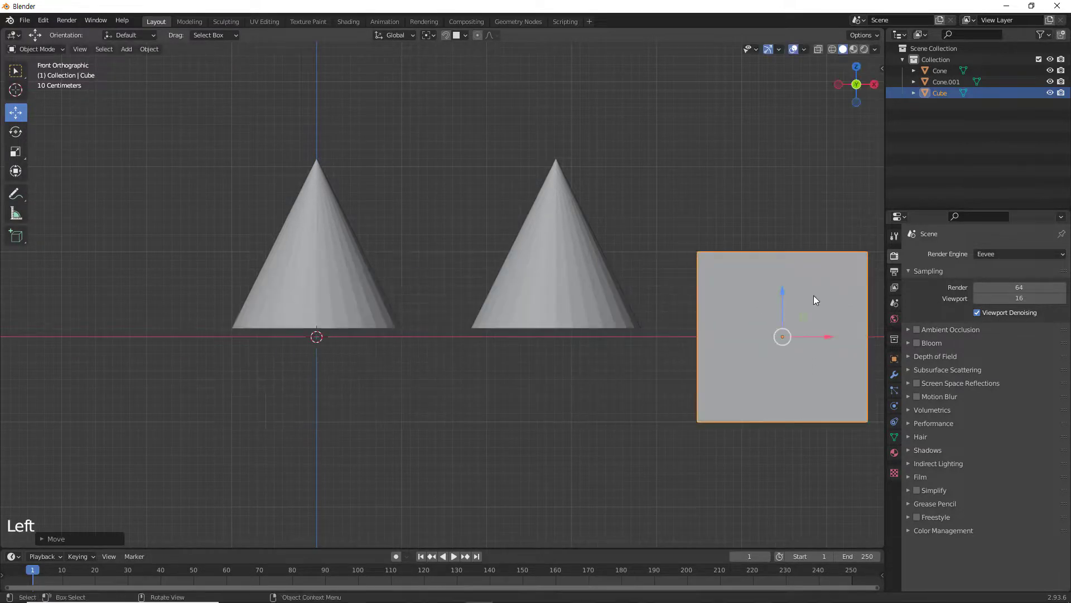
click(707, 191)
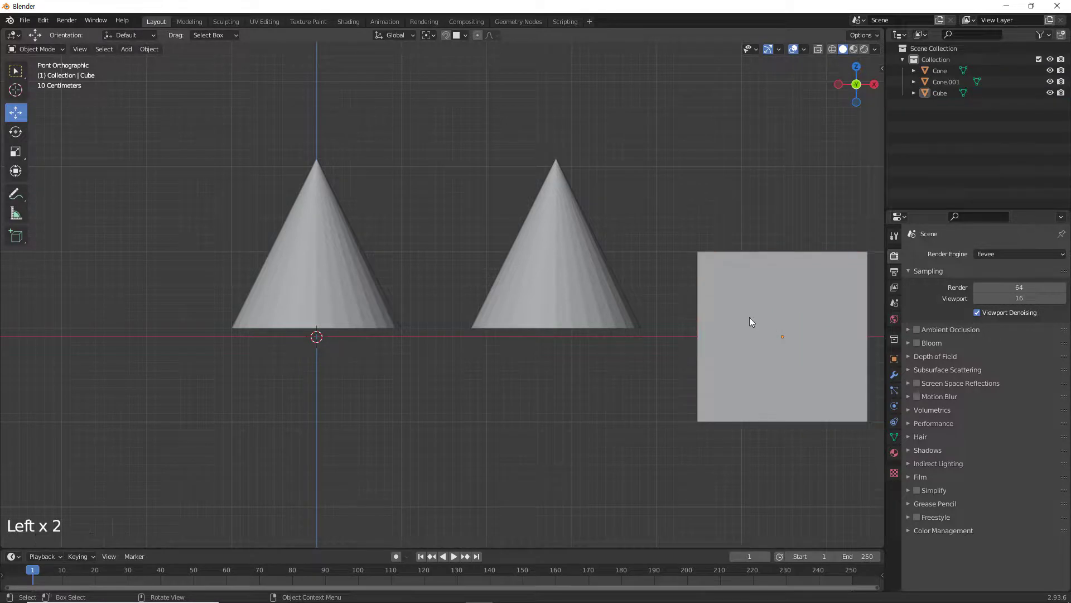
- Select the cube and the second cone as active, try snapping with Selection to Active, and undo the snap
click(770, 326)
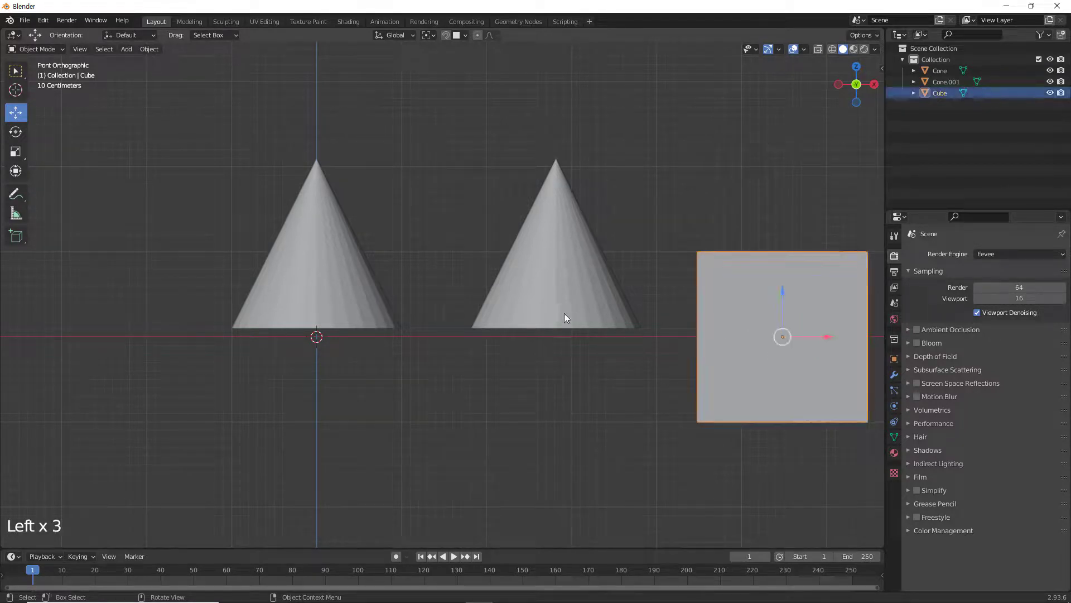
shift+click(534, 275)
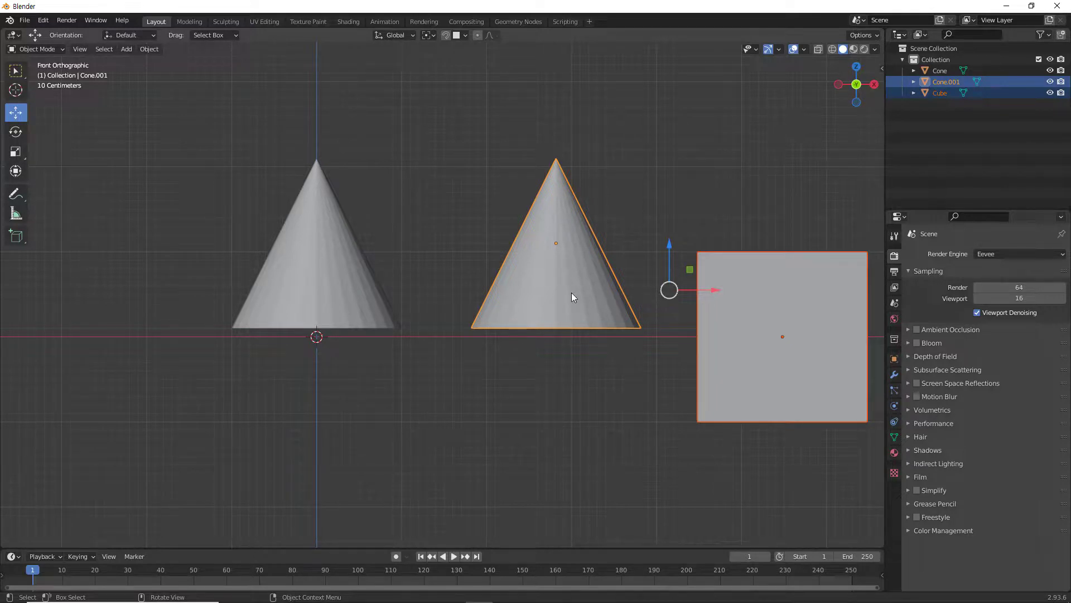
right_click(577, 386)
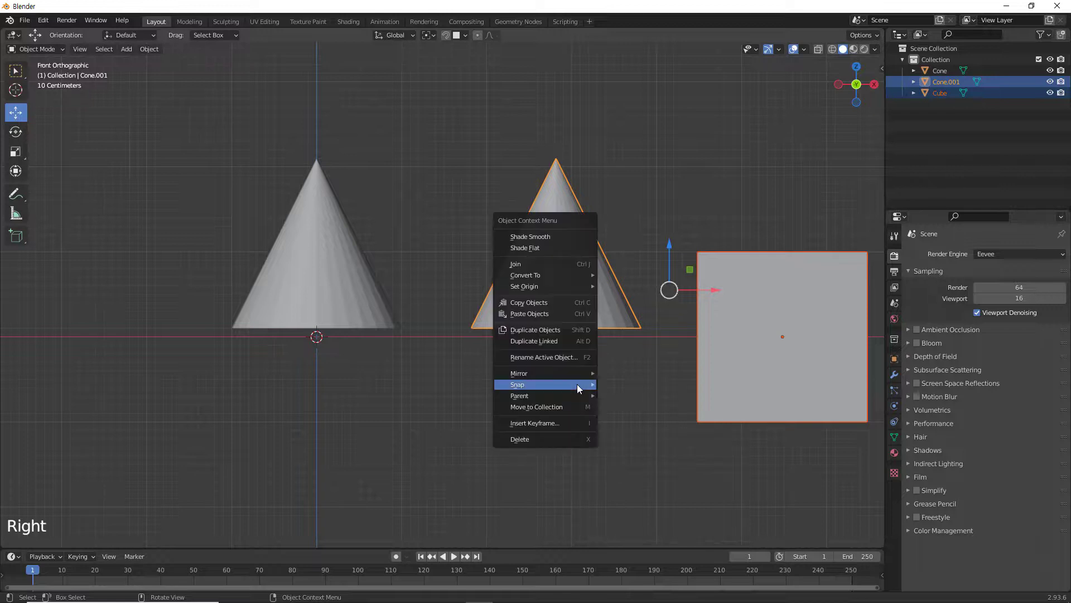
mouse_move(578, 385)
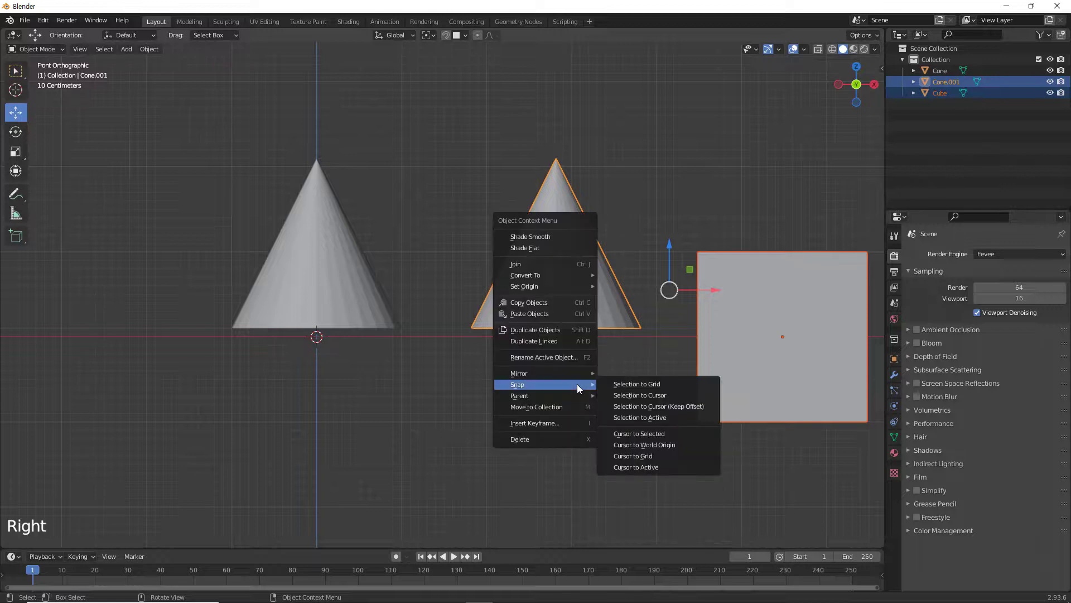
click(657, 415)
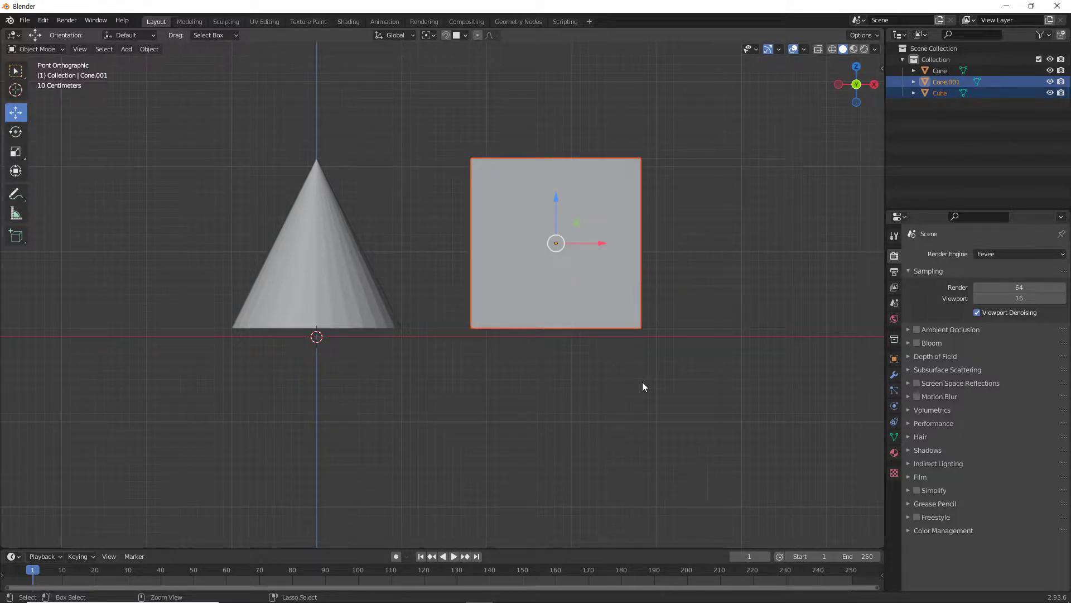
key(ctrl+z)
- Select only the cube and scale it down uniformly to a little over a third of its size
click(661, 411)
click(775, 342)
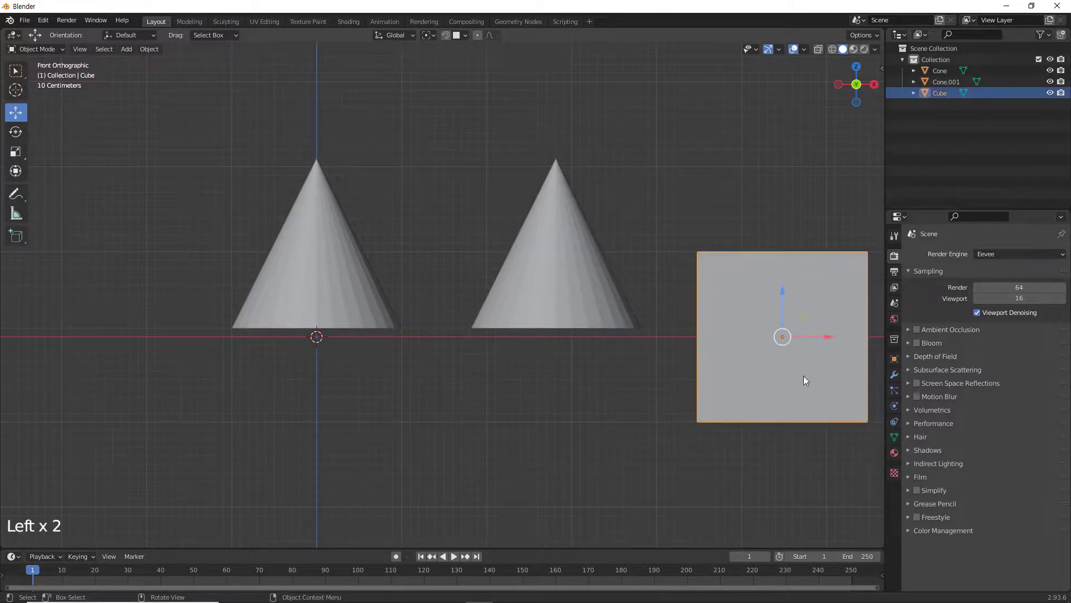
key(s)
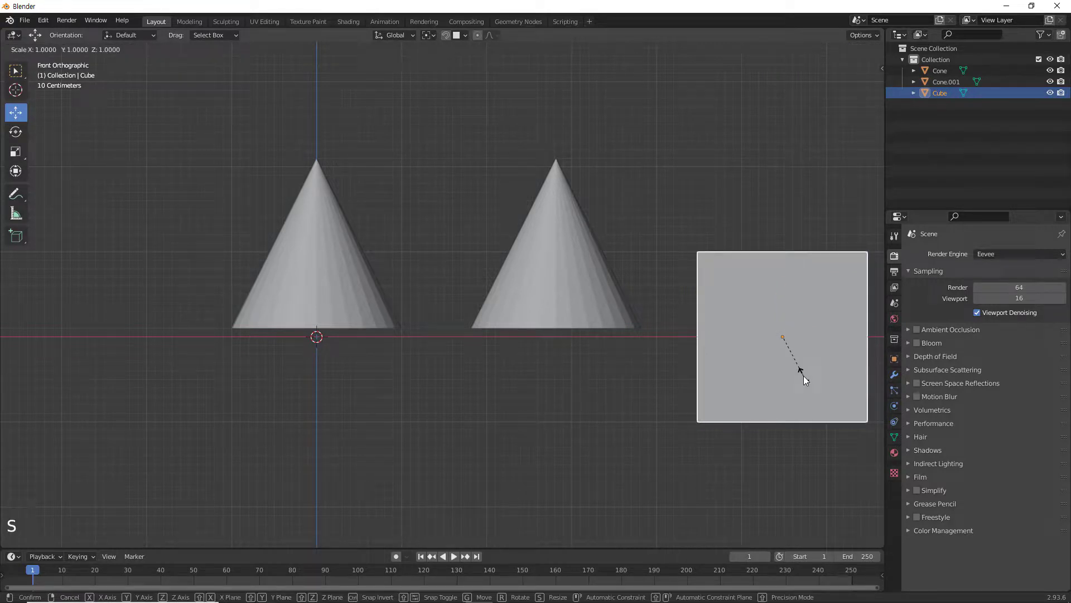
click(796, 353)
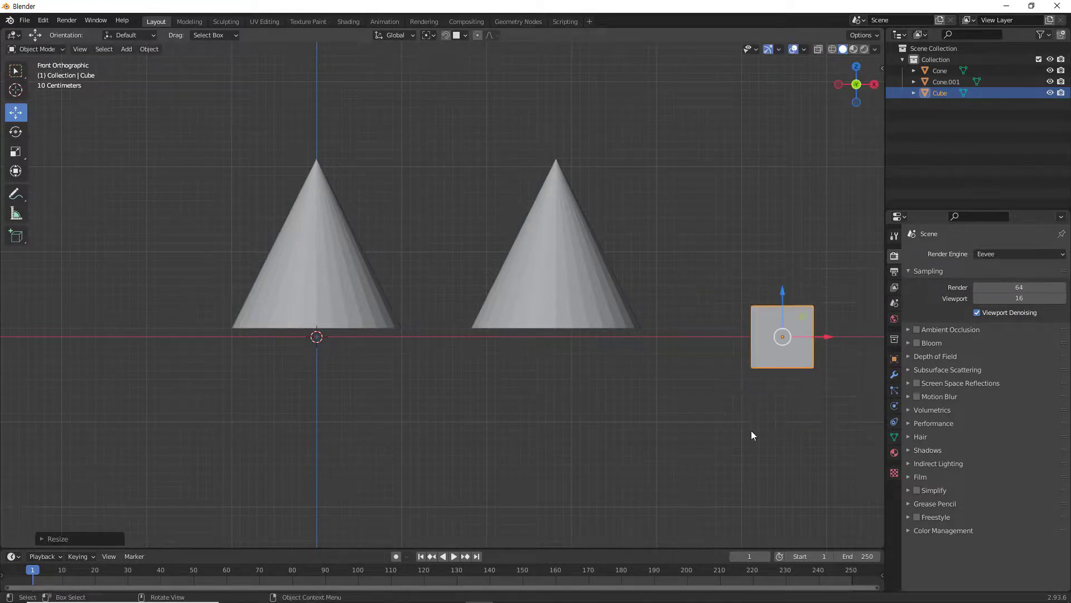
click(763, 323)
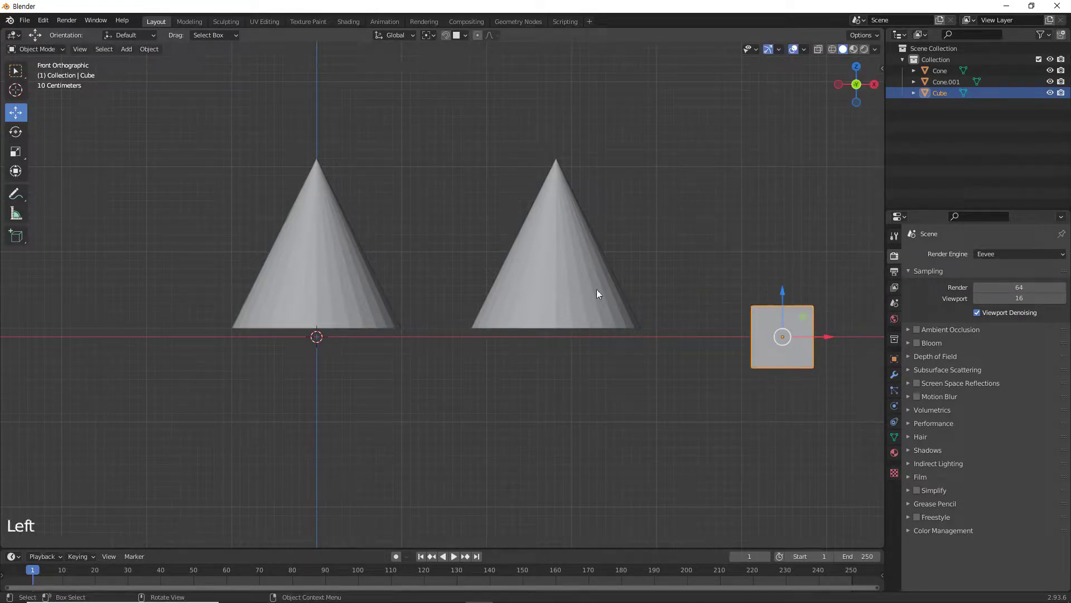
- Try Selection to Active on the scaled-down cube with the second cone as the active object, and undo the snap
click(760, 321)
shift+click(550, 263)
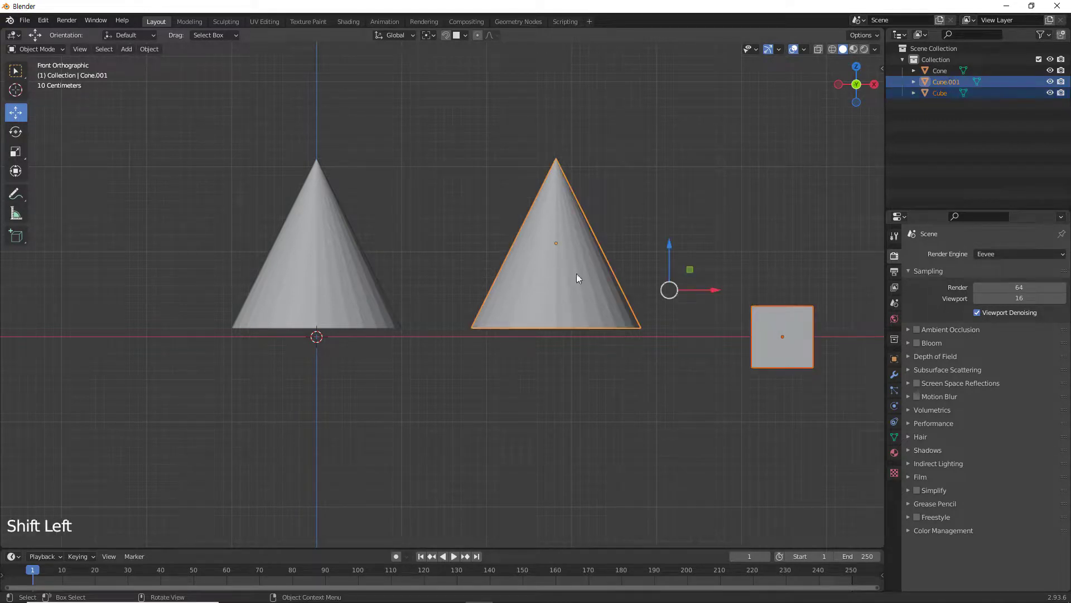
right_click(690, 392)
mouse_move(691, 392)
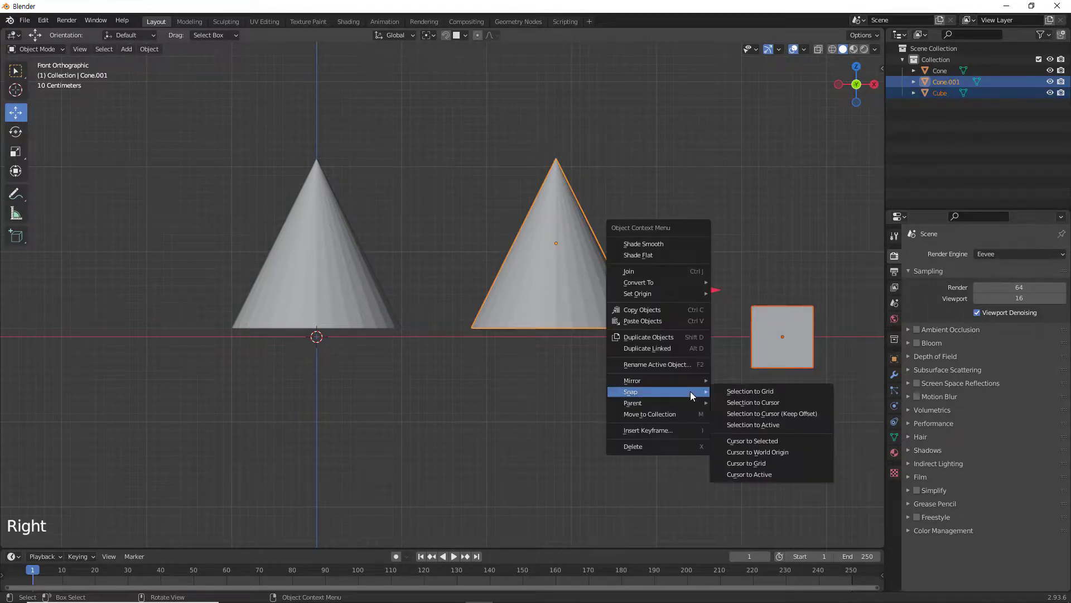
click(765, 427)
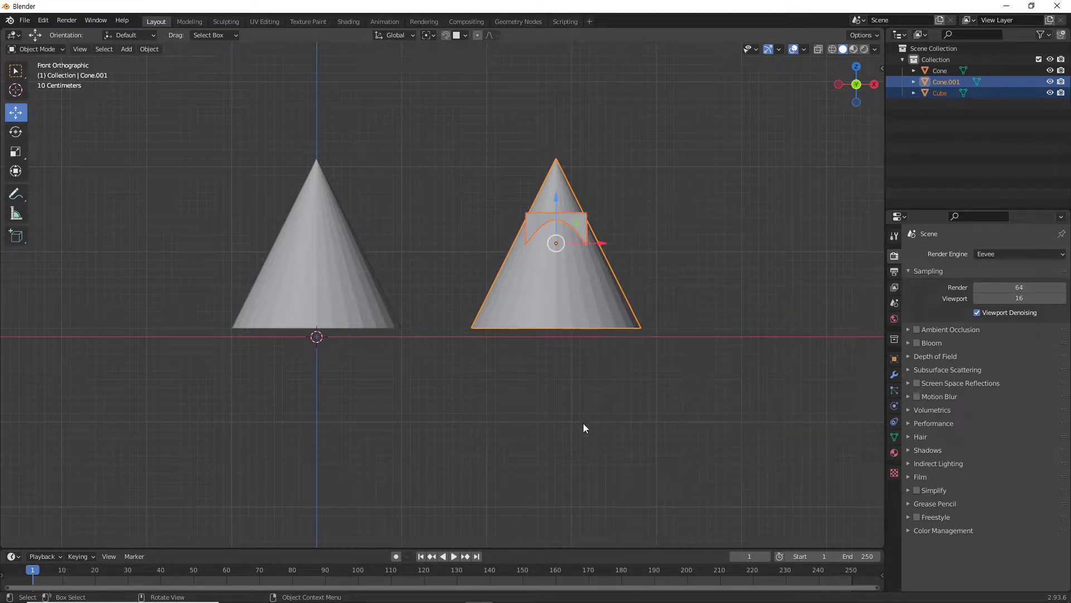
key(ctrl+z)
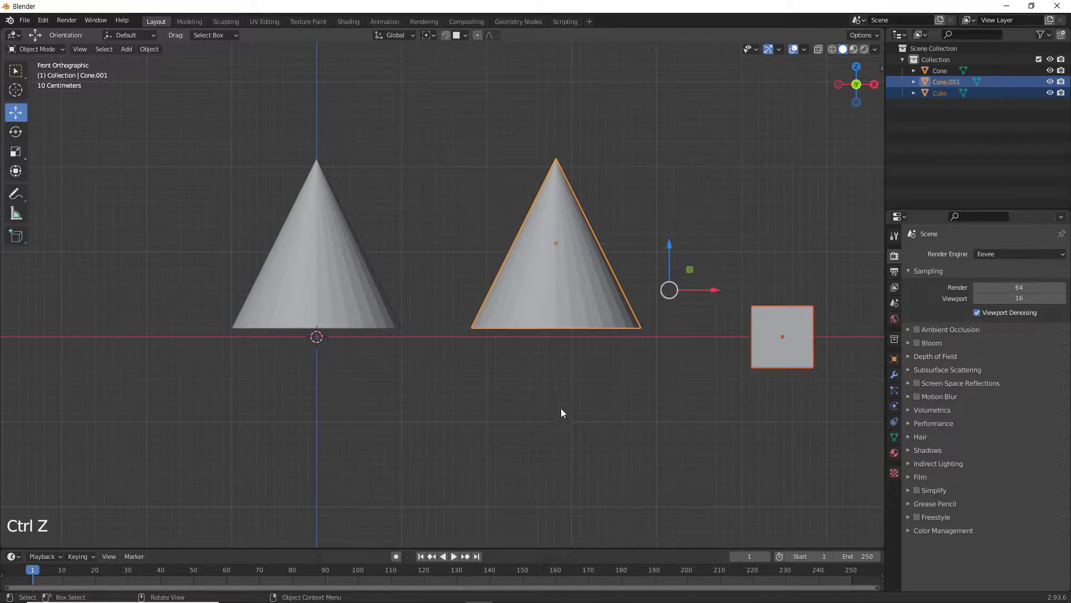
- Deselect all objects and try Cursor to Selected with nothing selected
click(564, 409)
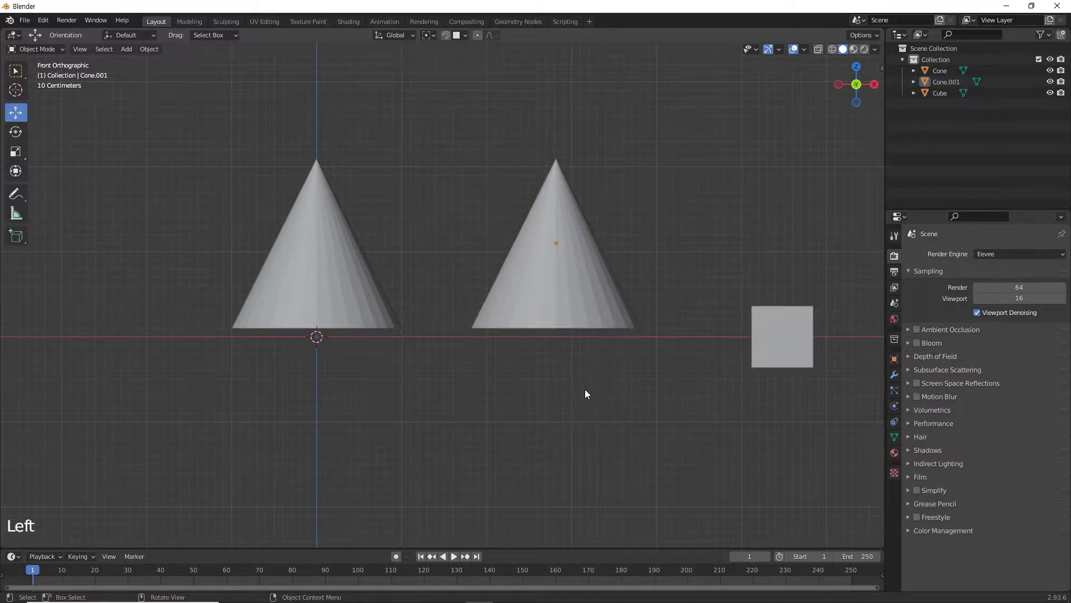
right_click(586, 390)
mouse_move(584, 389)
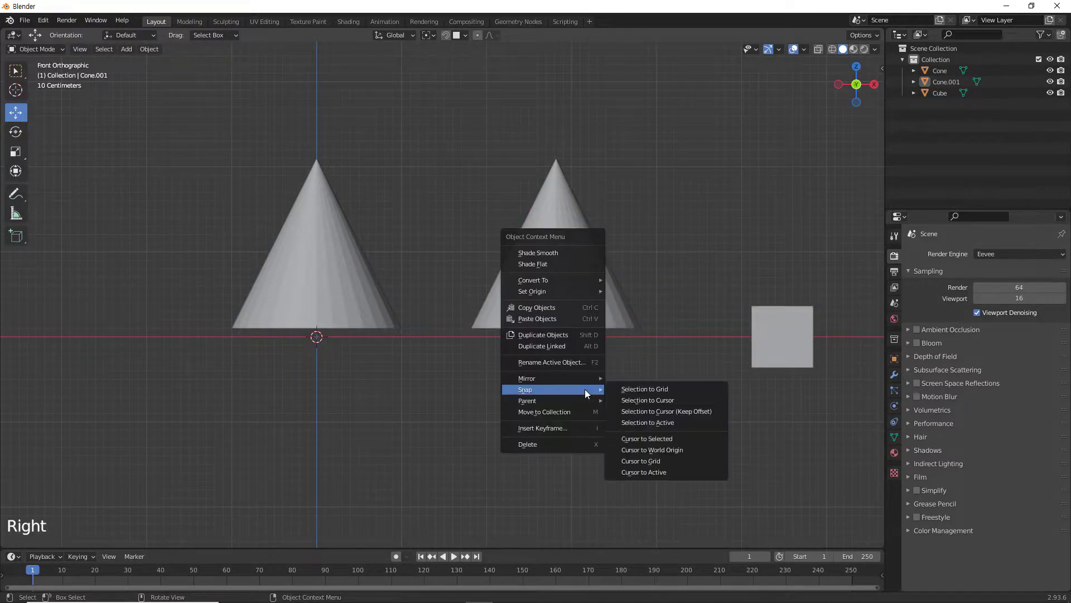
click(649, 439)
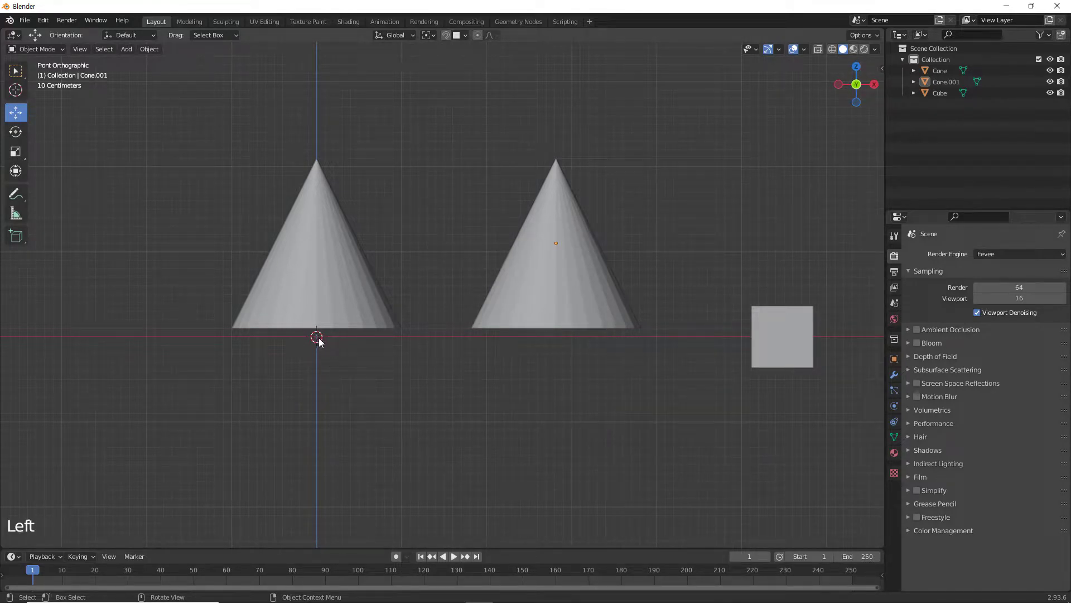
- Select the second cone and snap the 3D cursor to its origin with Cursor to Selected
click(565, 275)
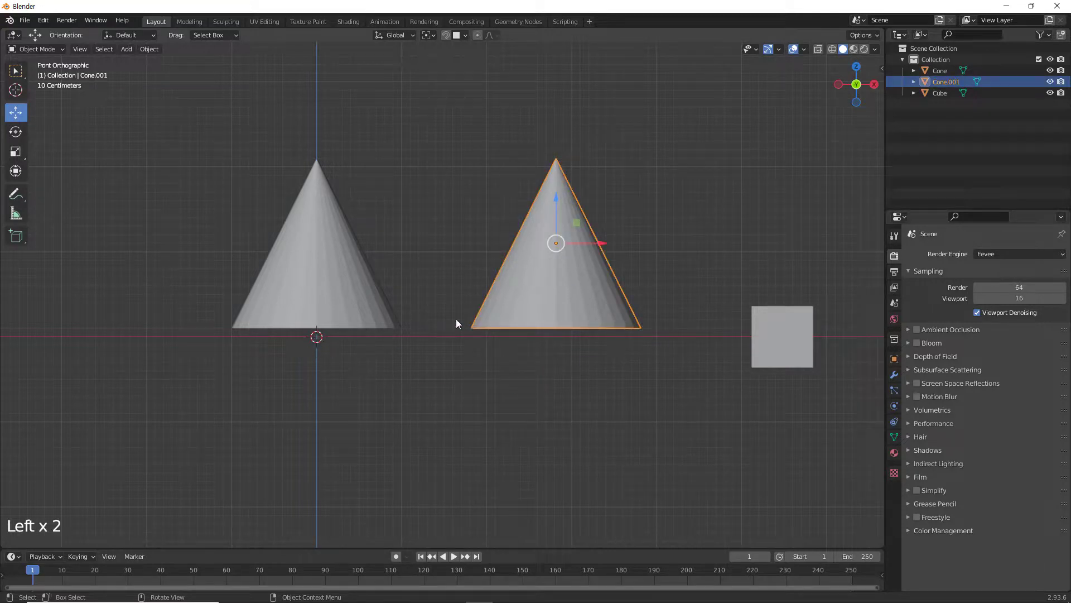
right_click(571, 377)
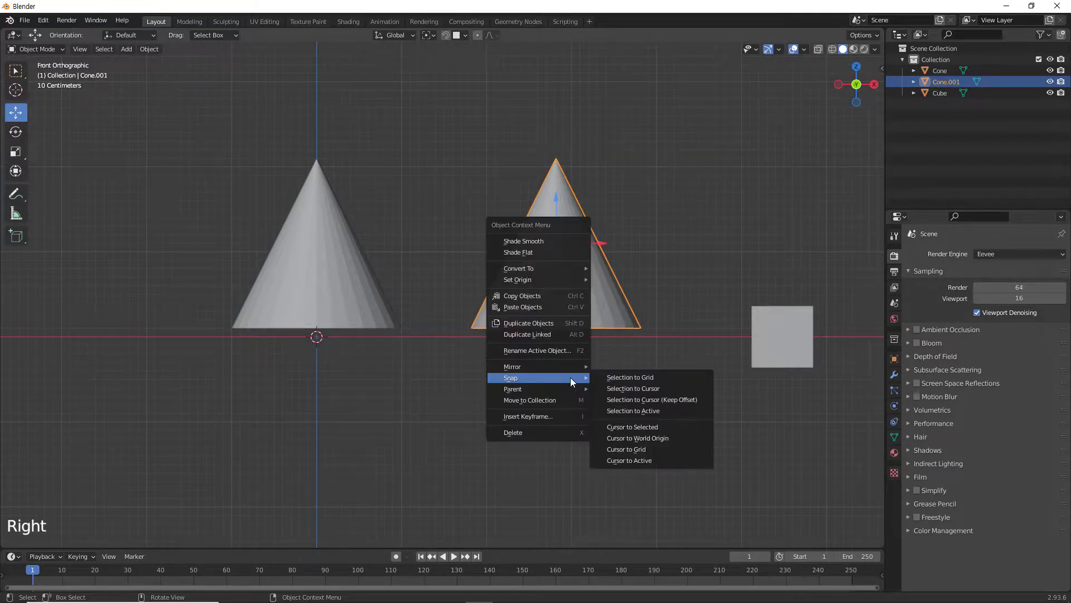
click(644, 427)
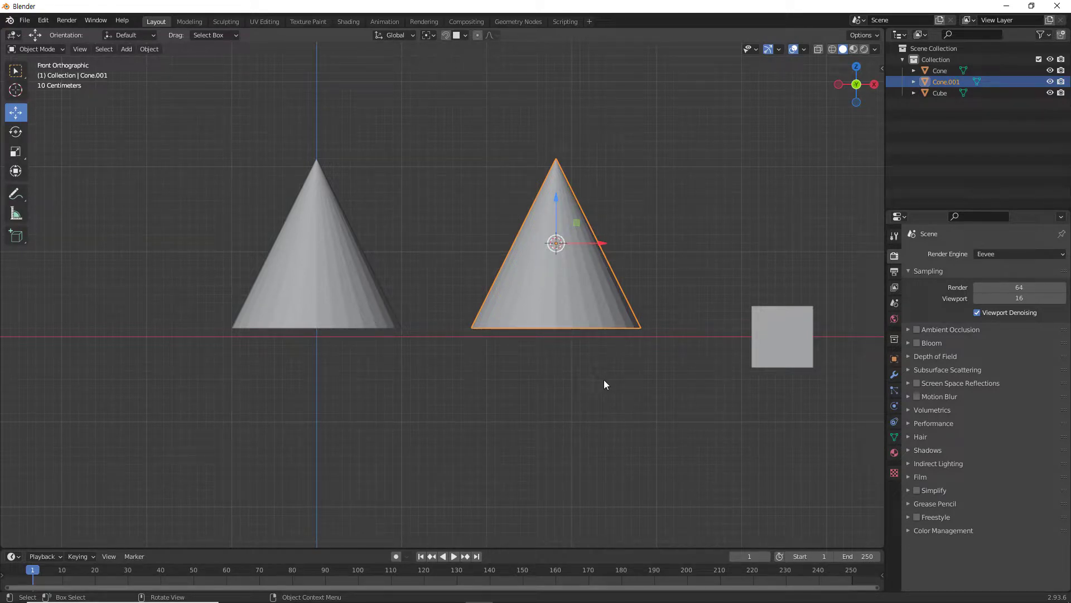
- Deselect the second cone and return the 3D cursor to the centre of the scene with Cursor to World Origin
right_click(622, 391)
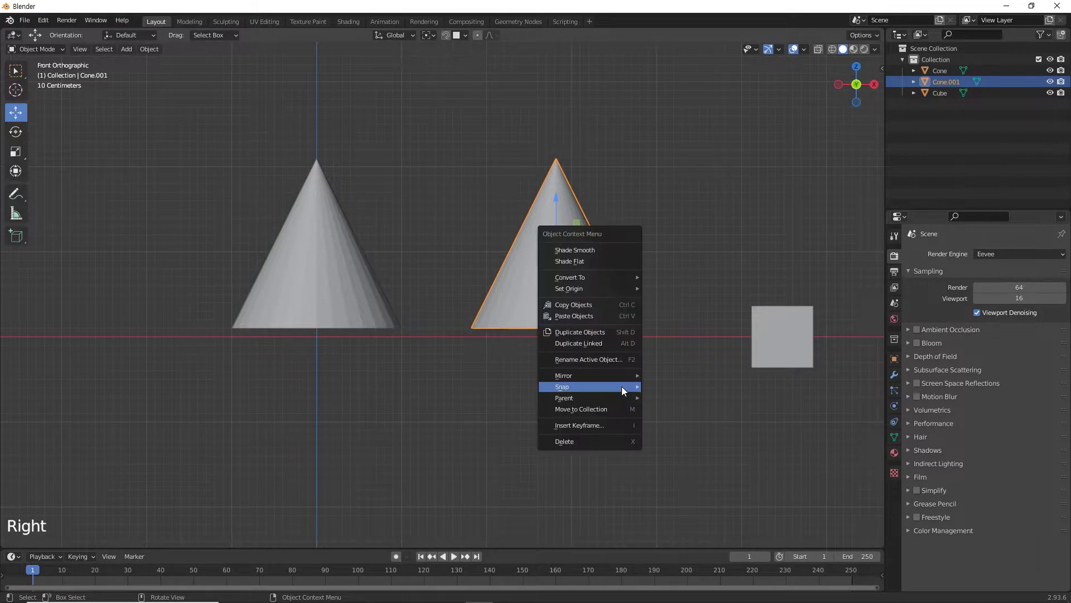
mouse_move(623, 391)
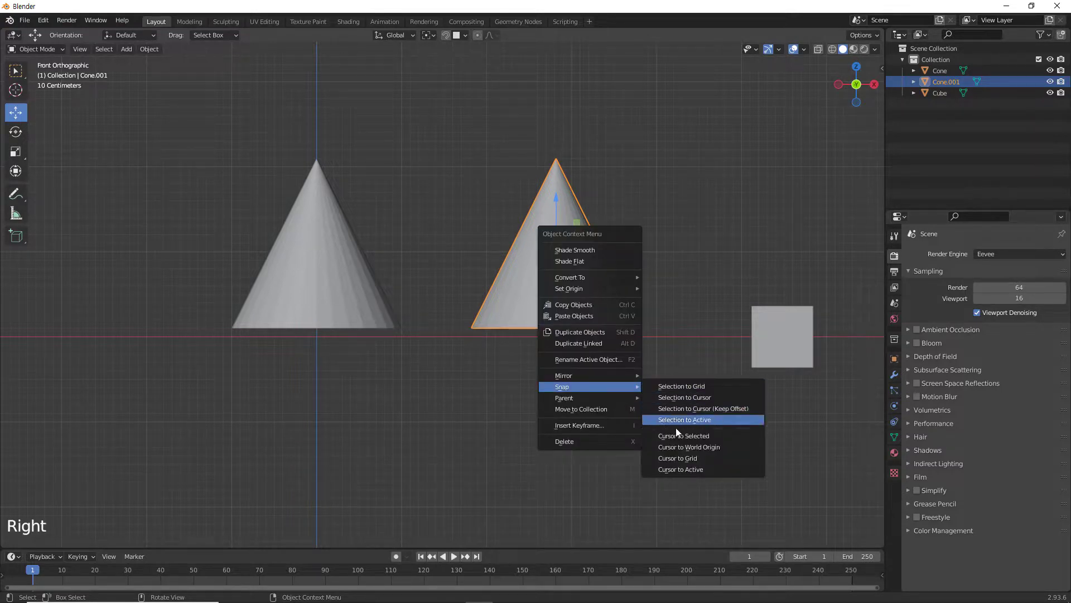
click(464, 433)
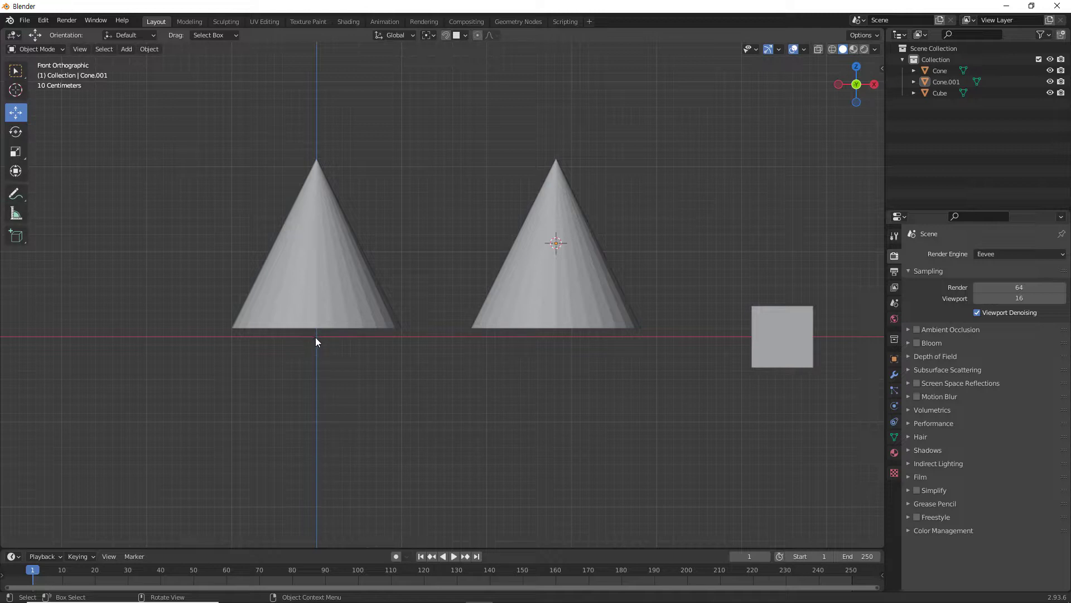
right_click(604, 381)
mouse_move(604, 380)
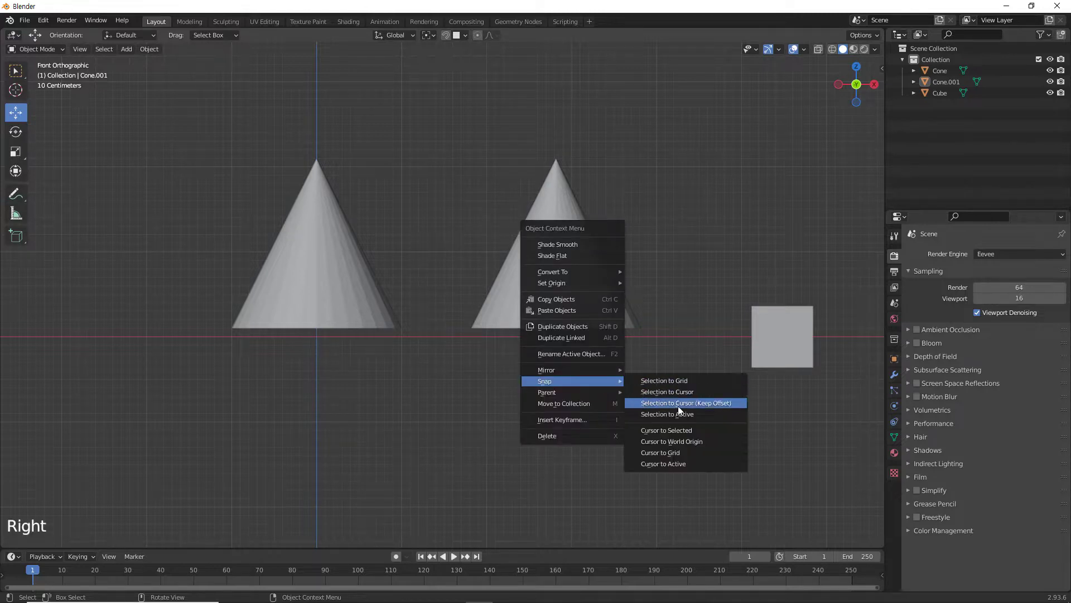
click(675, 441)
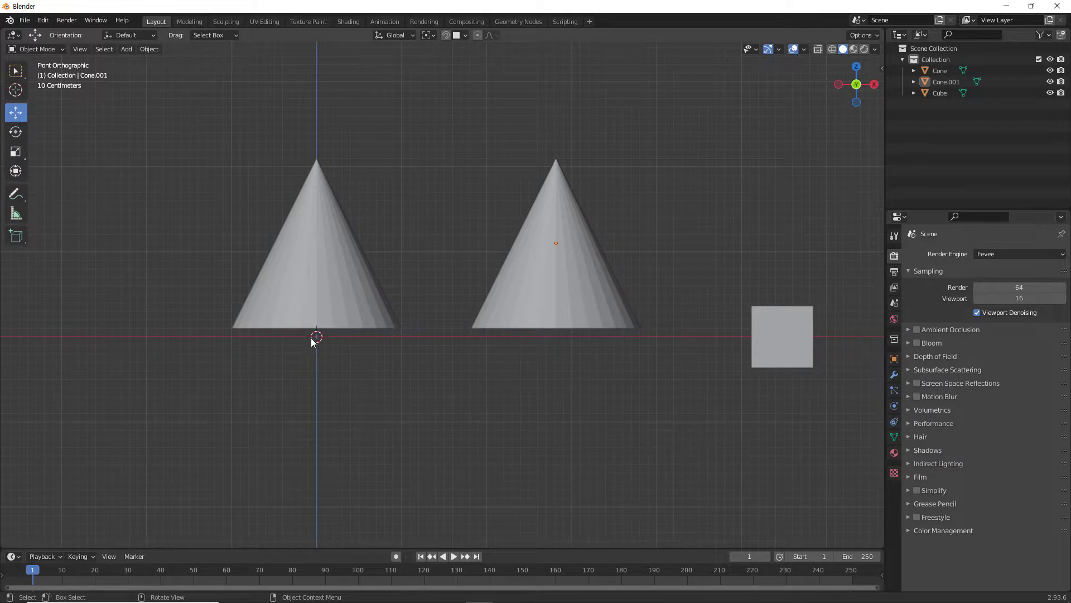
- Place the 3D cursor freely between grid lines, slightly below the world origin towards positive X, and snap it with Cursor to Grid
right_click(571, 390)
mouse_move(570, 389)
scroll(357, 406, up, 7)
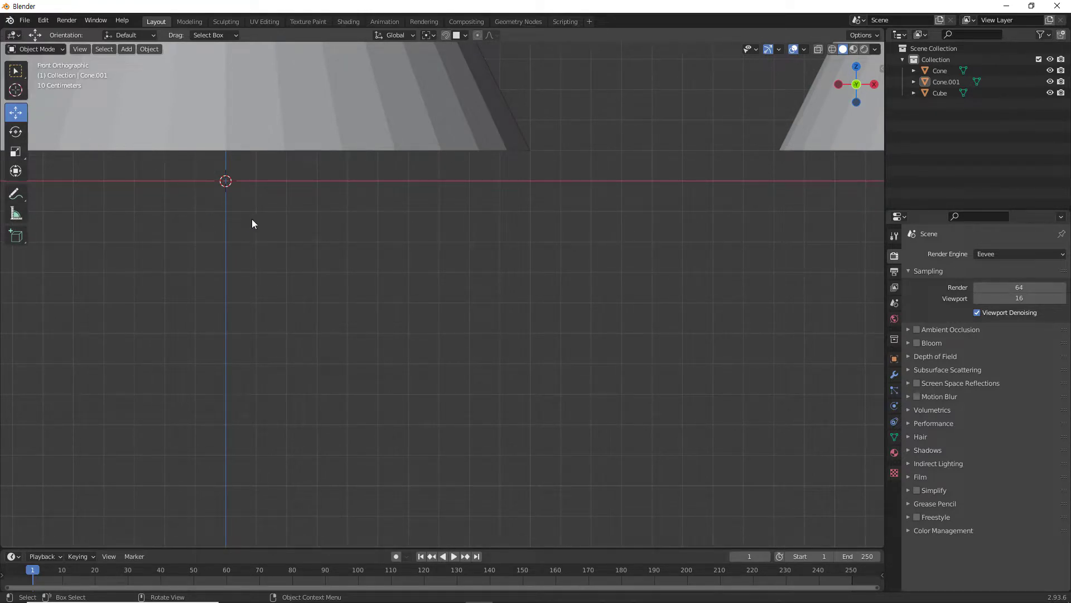
shift+right_drag(270, 197, 301, 227)
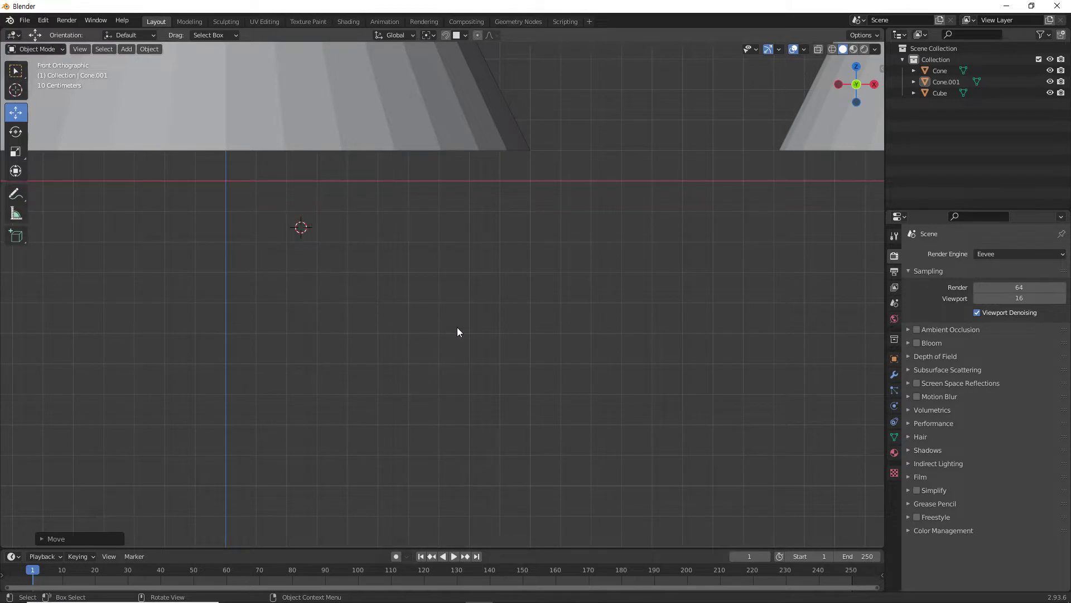
right_click(483, 304)
mouse_move(484, 303)
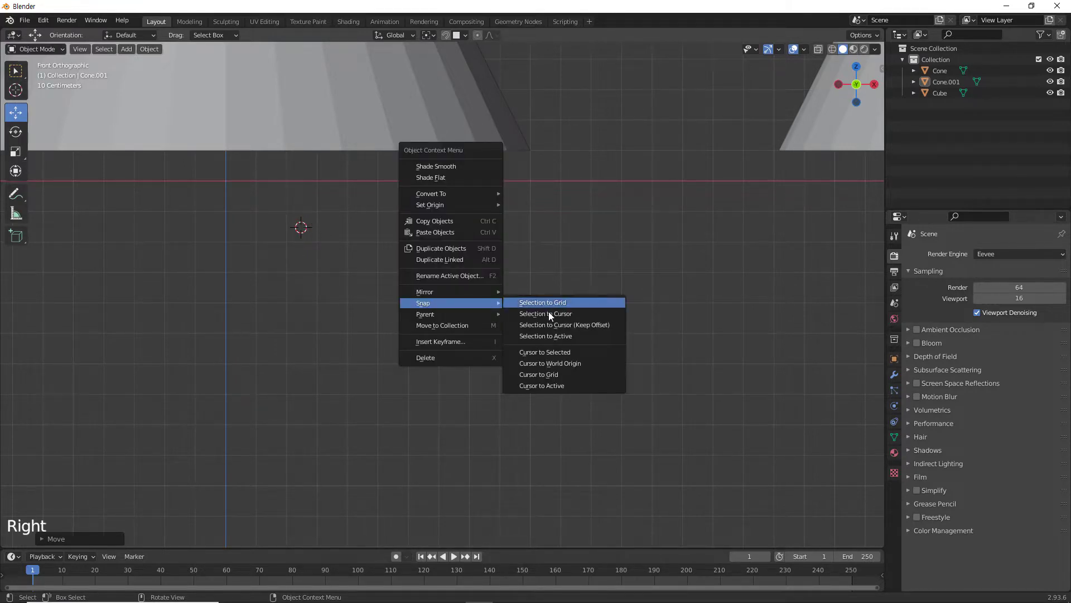
click(555, 377)
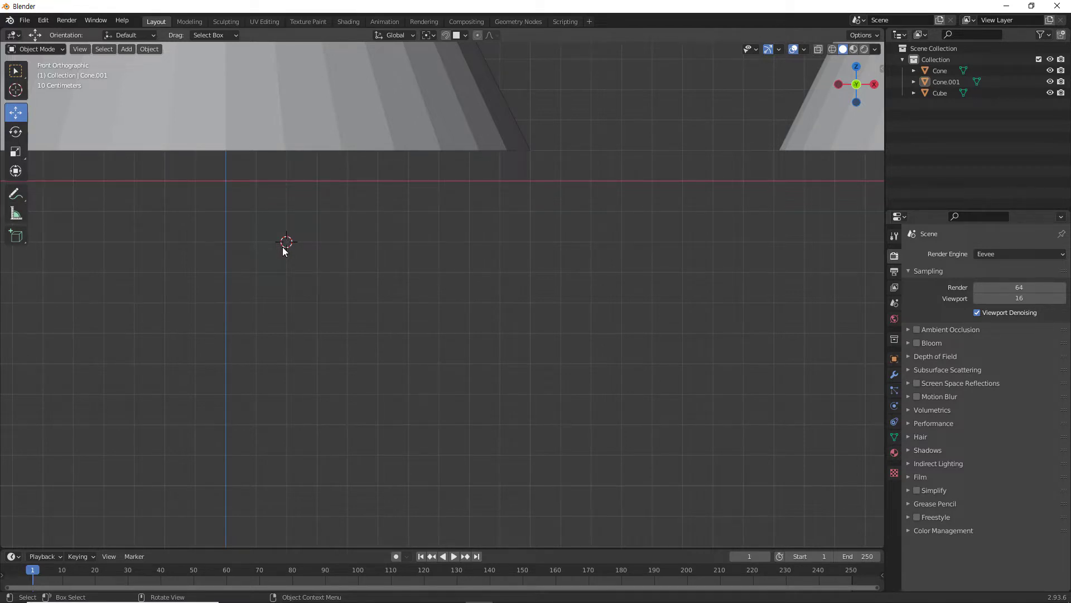
- Select both cones and the cube, with the cube active, and snap the 3D cursor to it with Cursor to Active
right_click(433, 282)
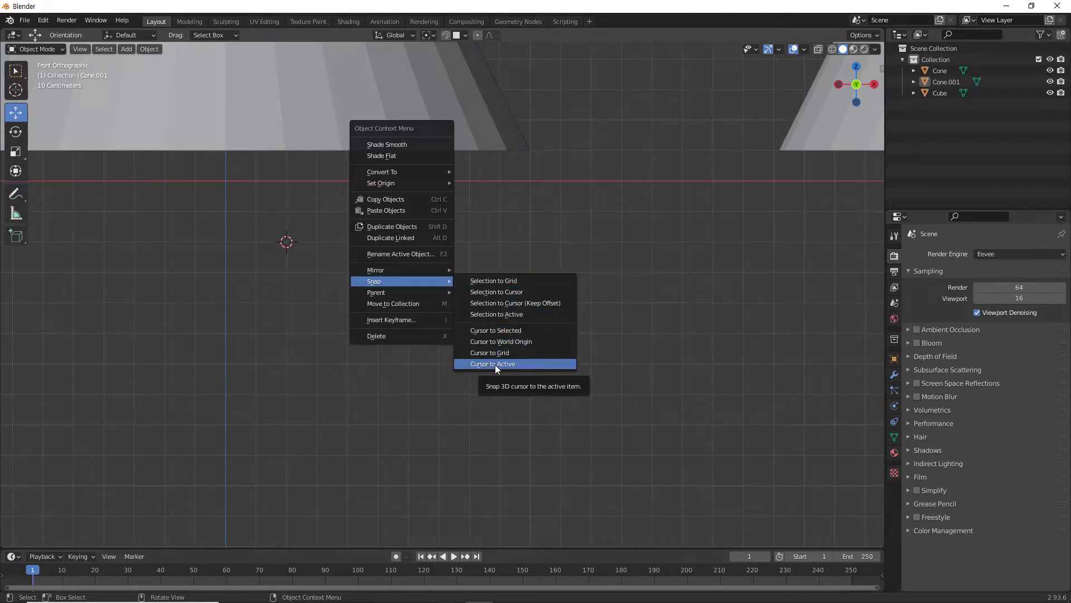
click(432, 420)
scroll(461, 340, down, 3)
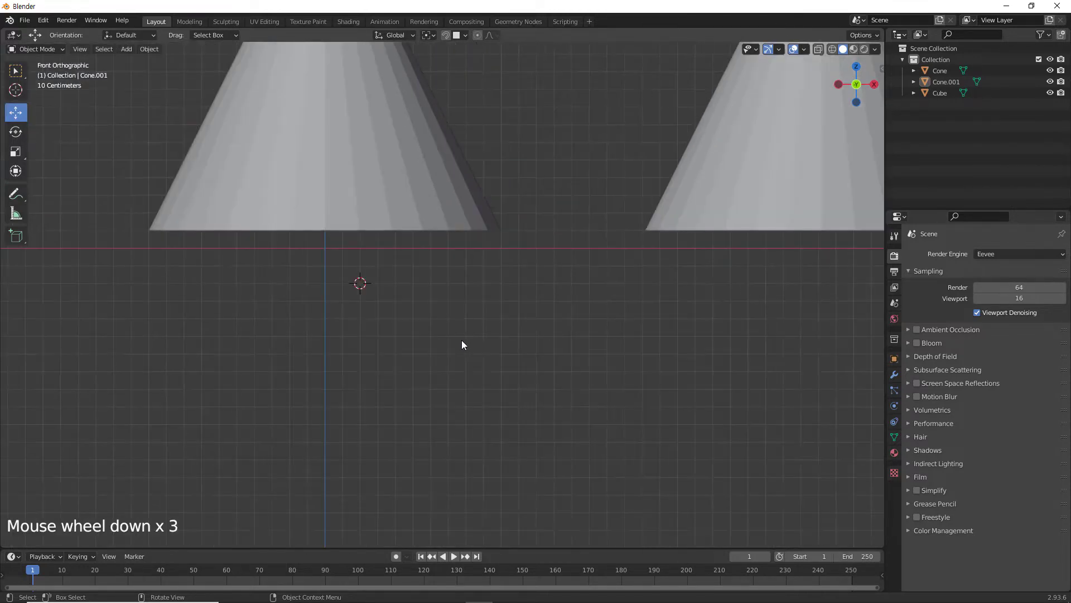
scroll(460, 340, down, 5)
click(431, 236)
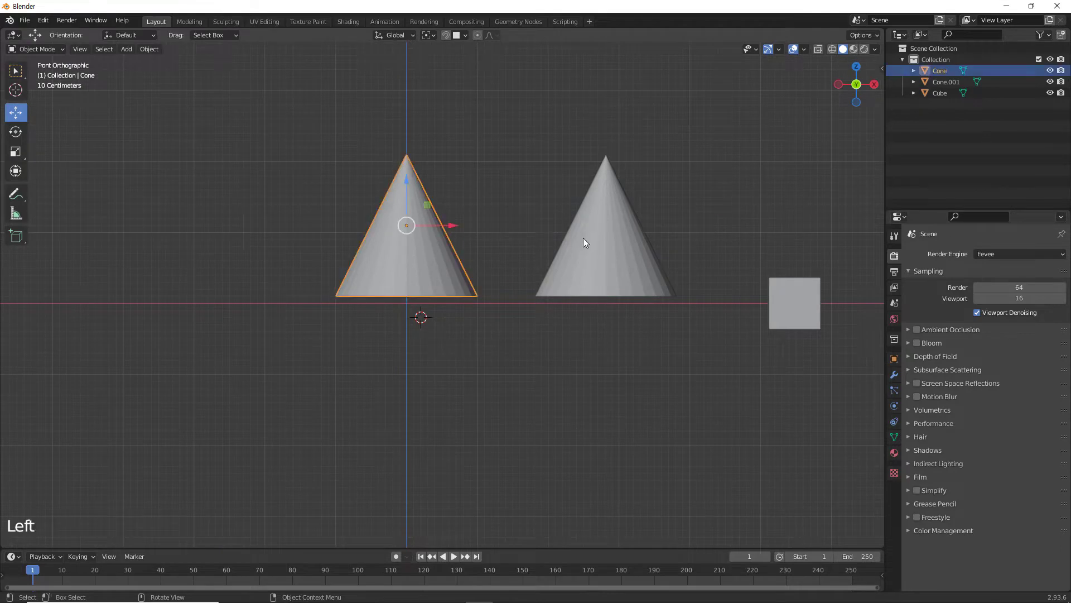
shift+click(588, 255)
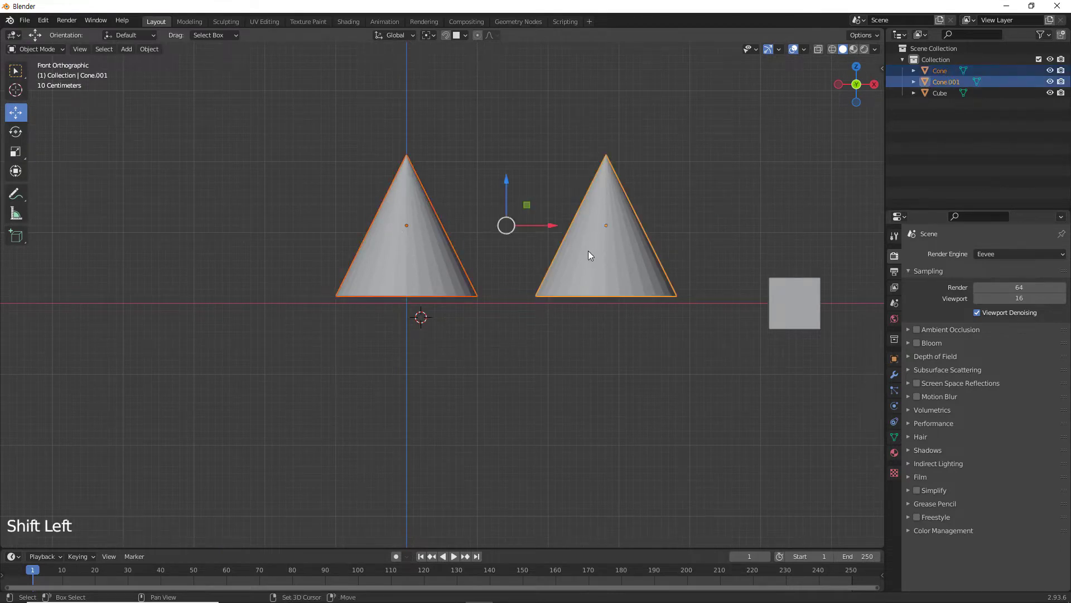
shift+click(780, 287)
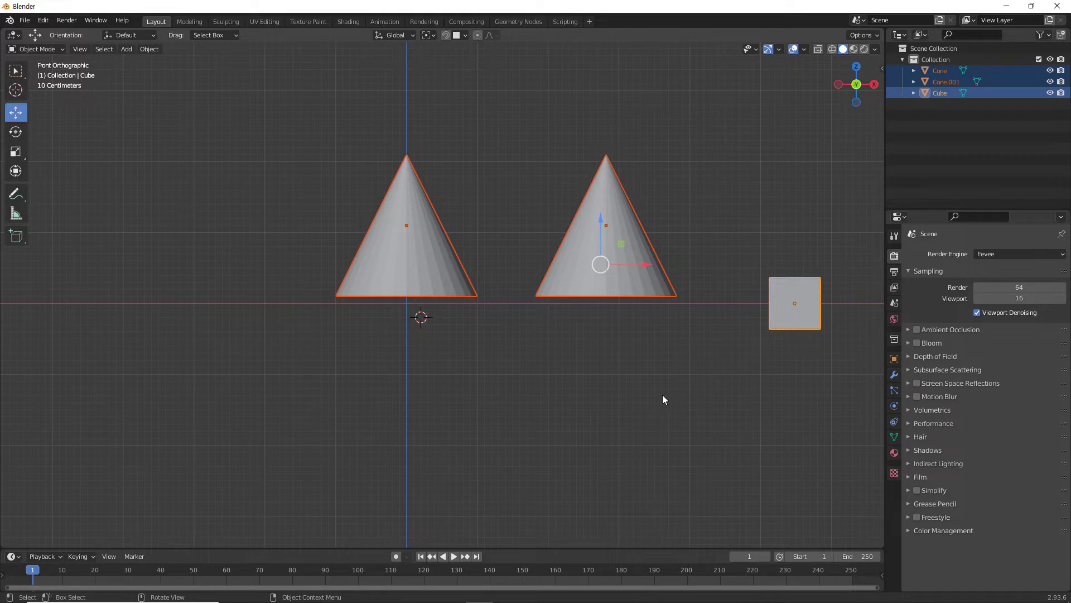
right_click(517, 357)
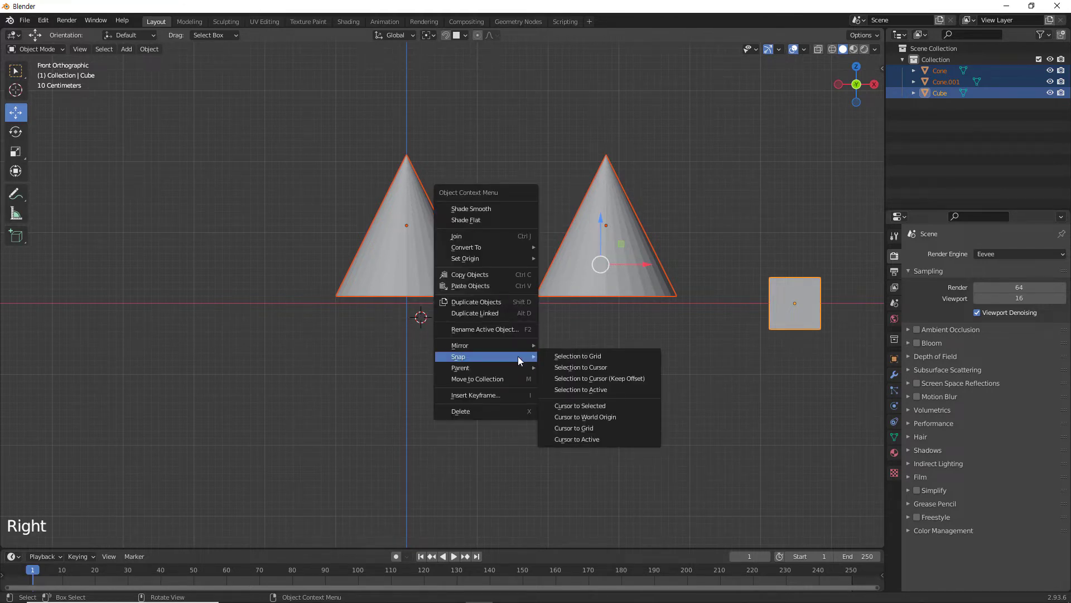
click(598, 439)
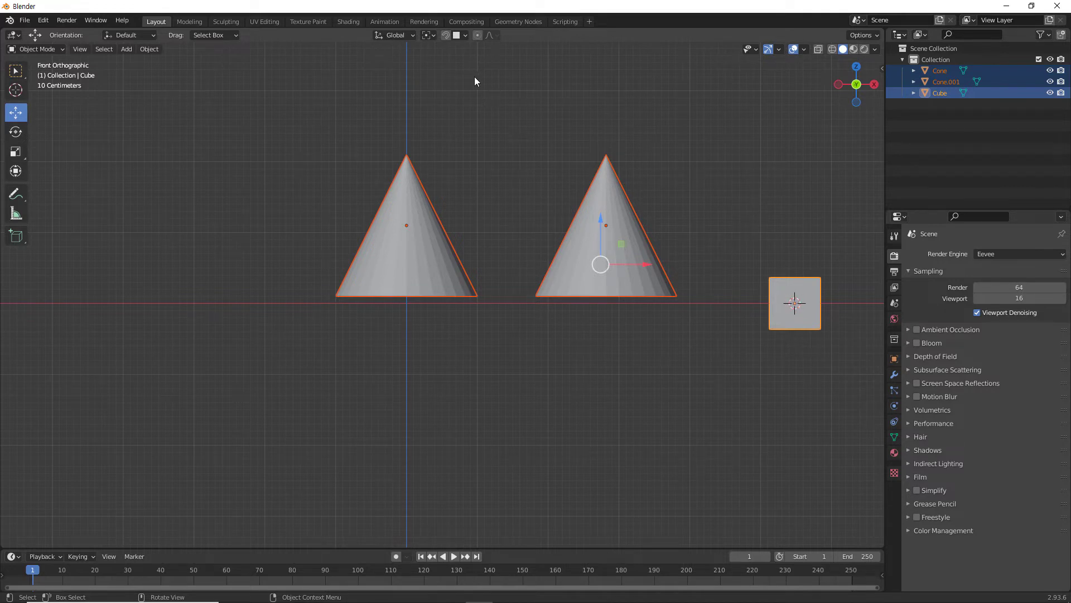
- Deselect all objects and set the transform pivot point to 3D Cursor
click(639, 110)
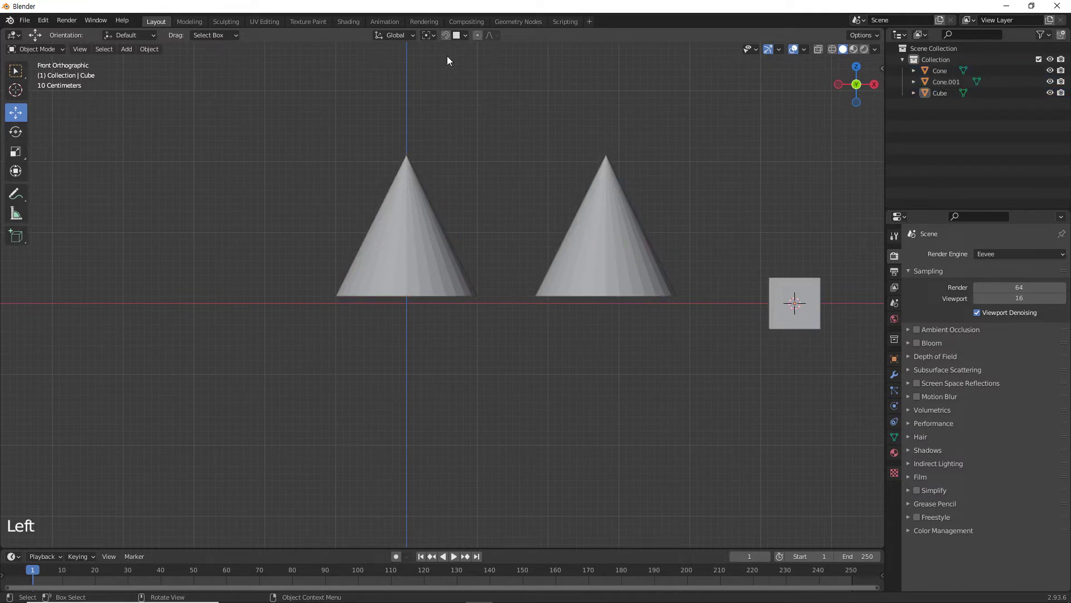
click(433, 36)
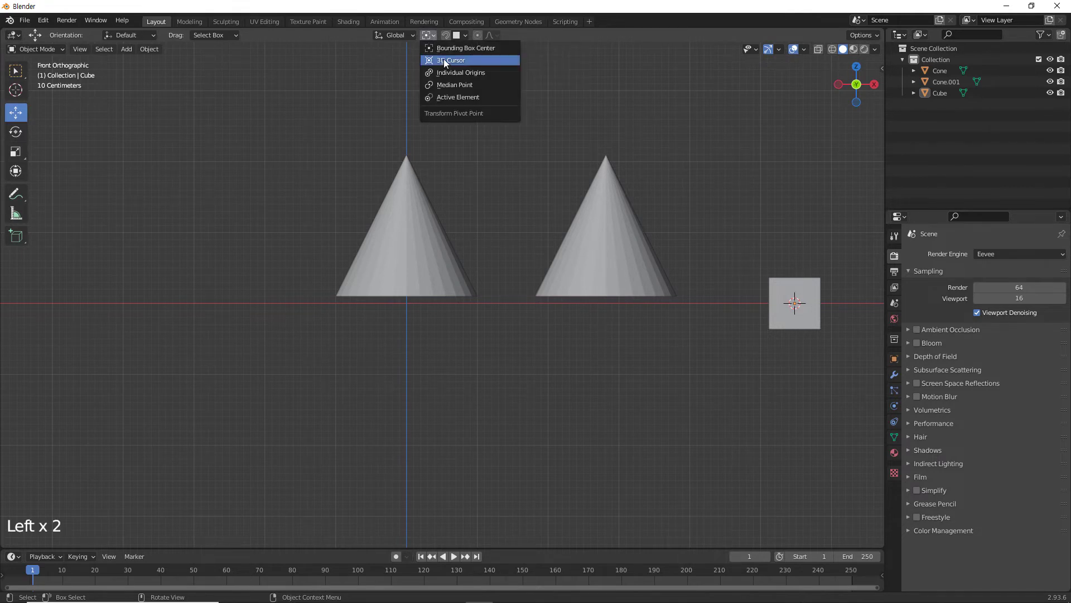
click(443, 60)
- Select both cones and the cube, with the cube active, and start rotating them around the 3D cursor
click(411, 215)
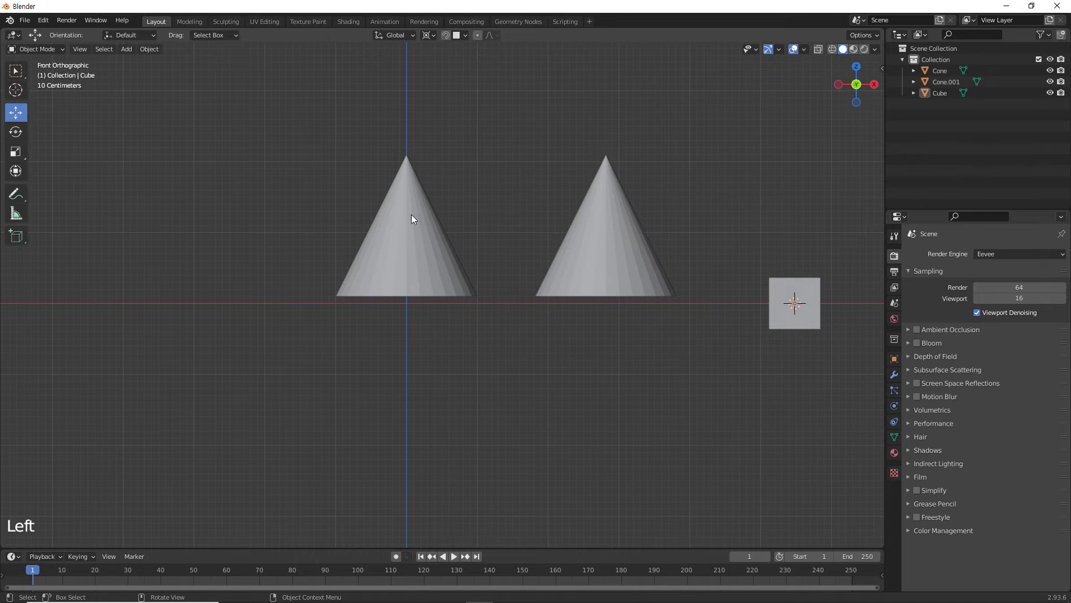
shift+click(593, 237)
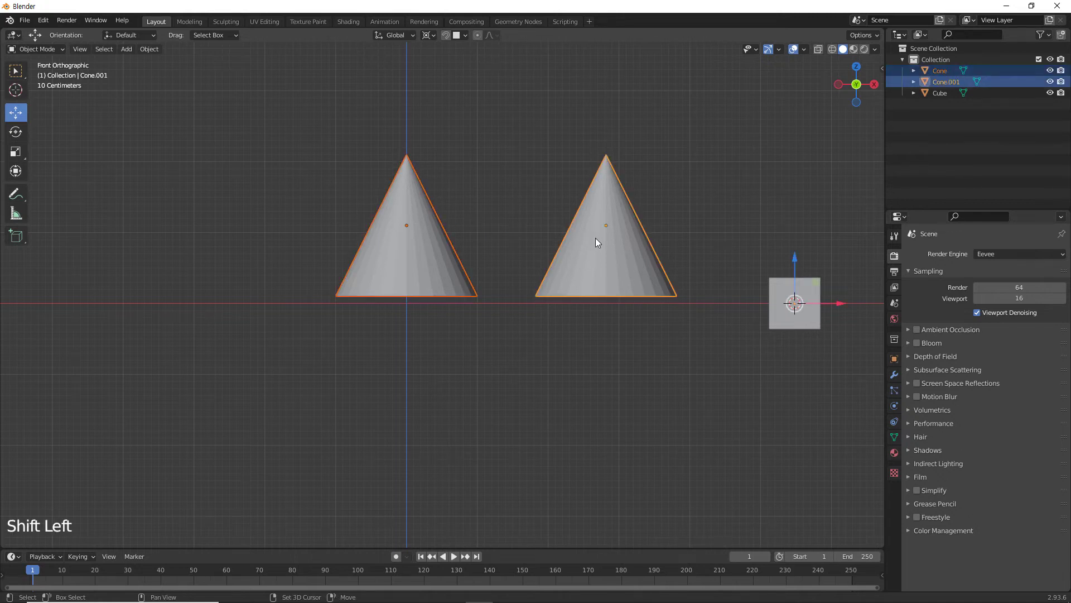
shift+click(782, 286)
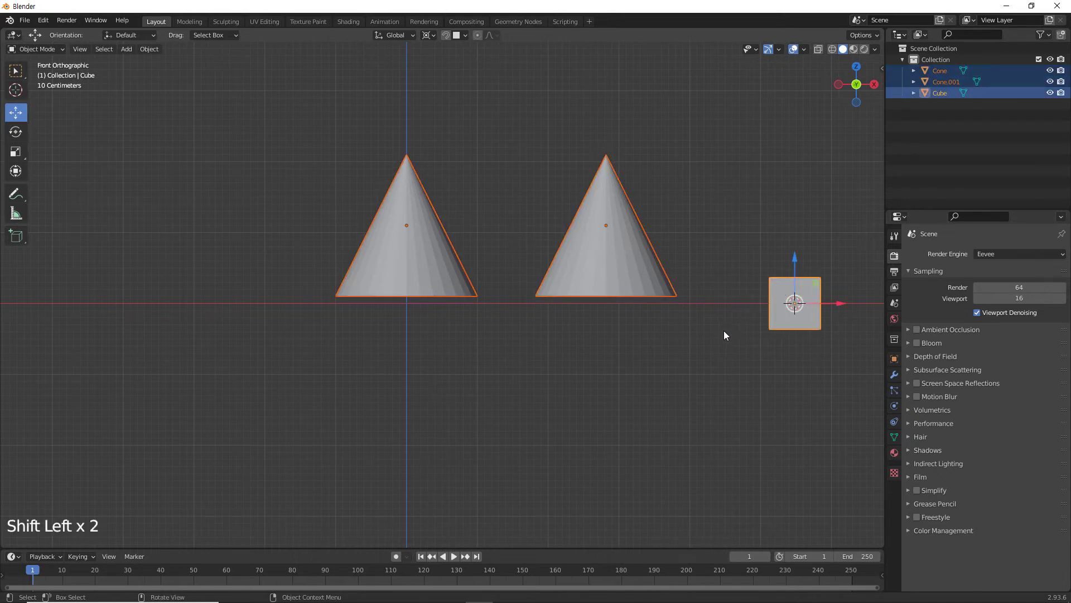
key(r)
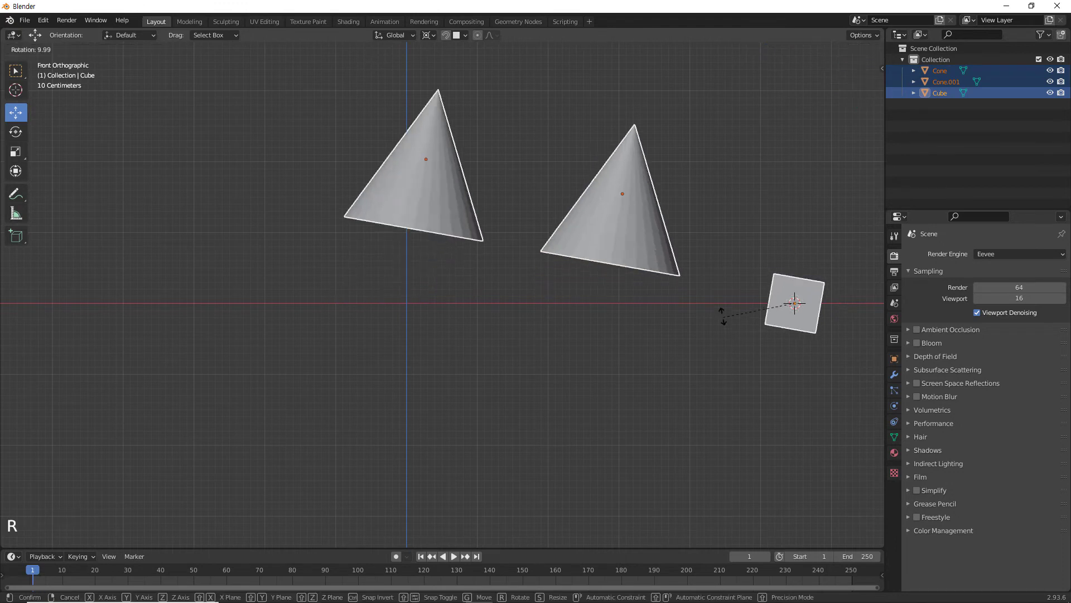